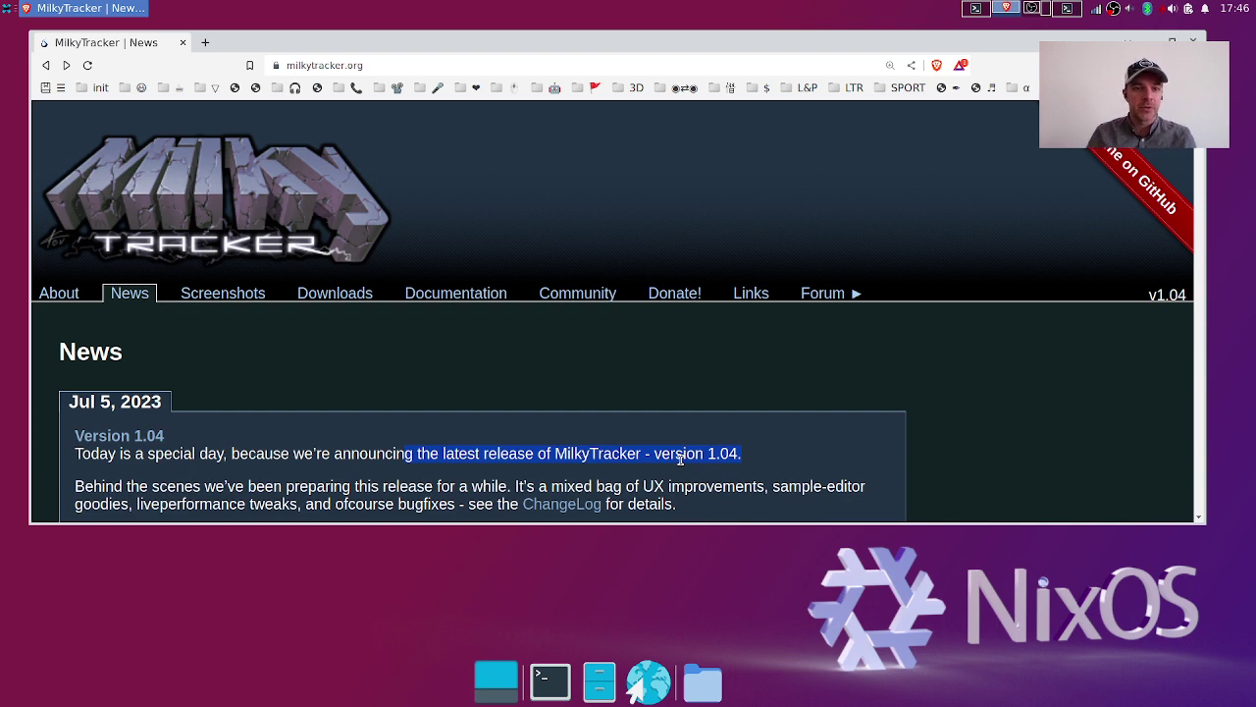
# Skim the MilkyTracker 1.04 News page, briefly selecting some news text.
pyautogui.scroll(-2, 307, 453)
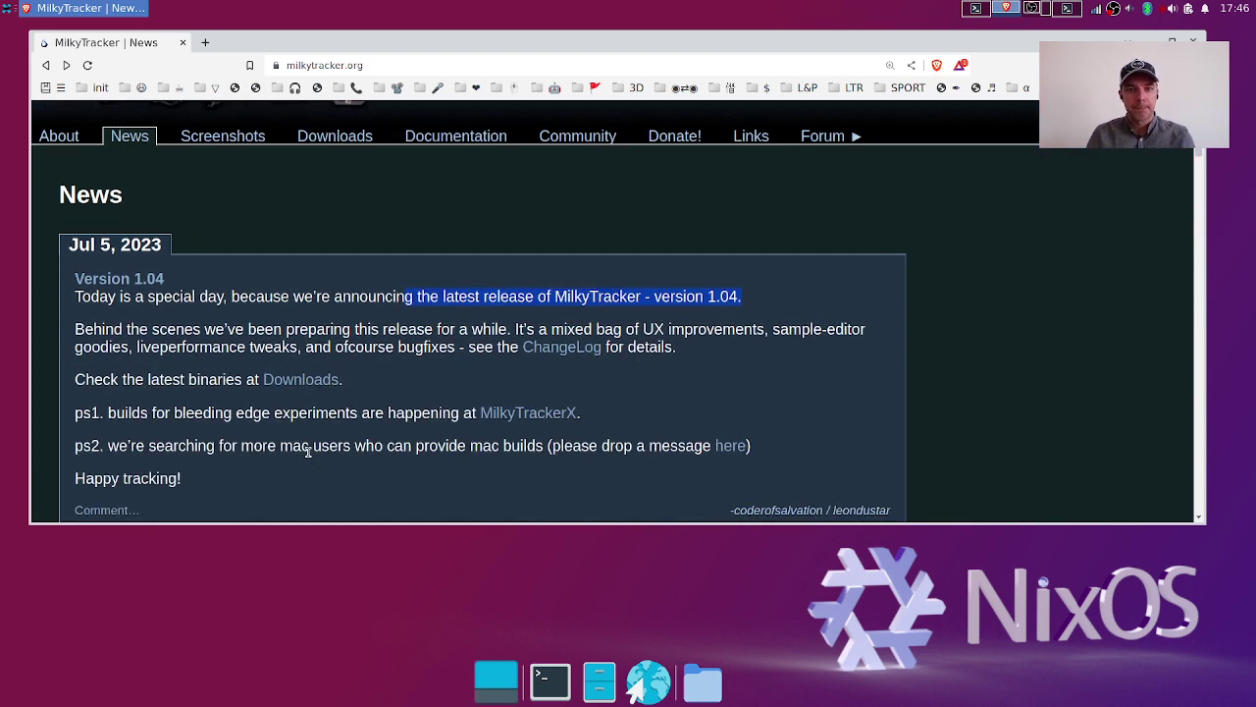
pyautogui.scroll(1, 307, 452)
pyautogui.click(304, 419)
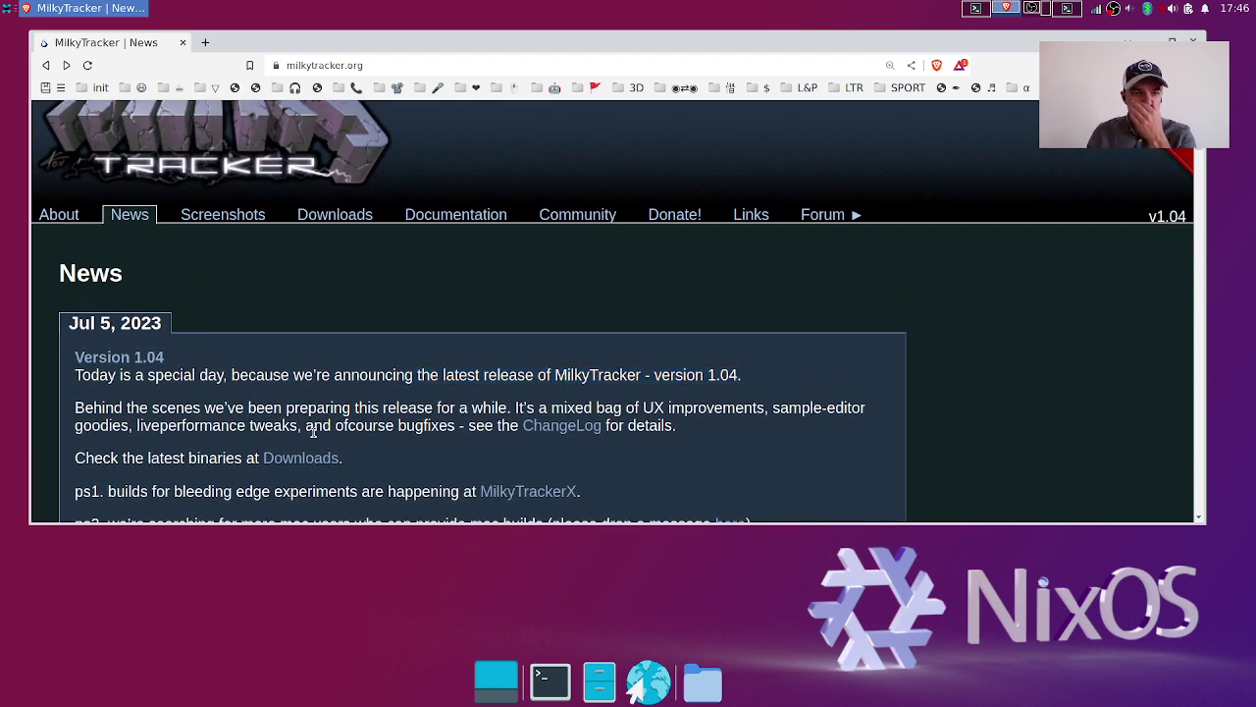
pyautogui.scroll(-1, 245, 379)
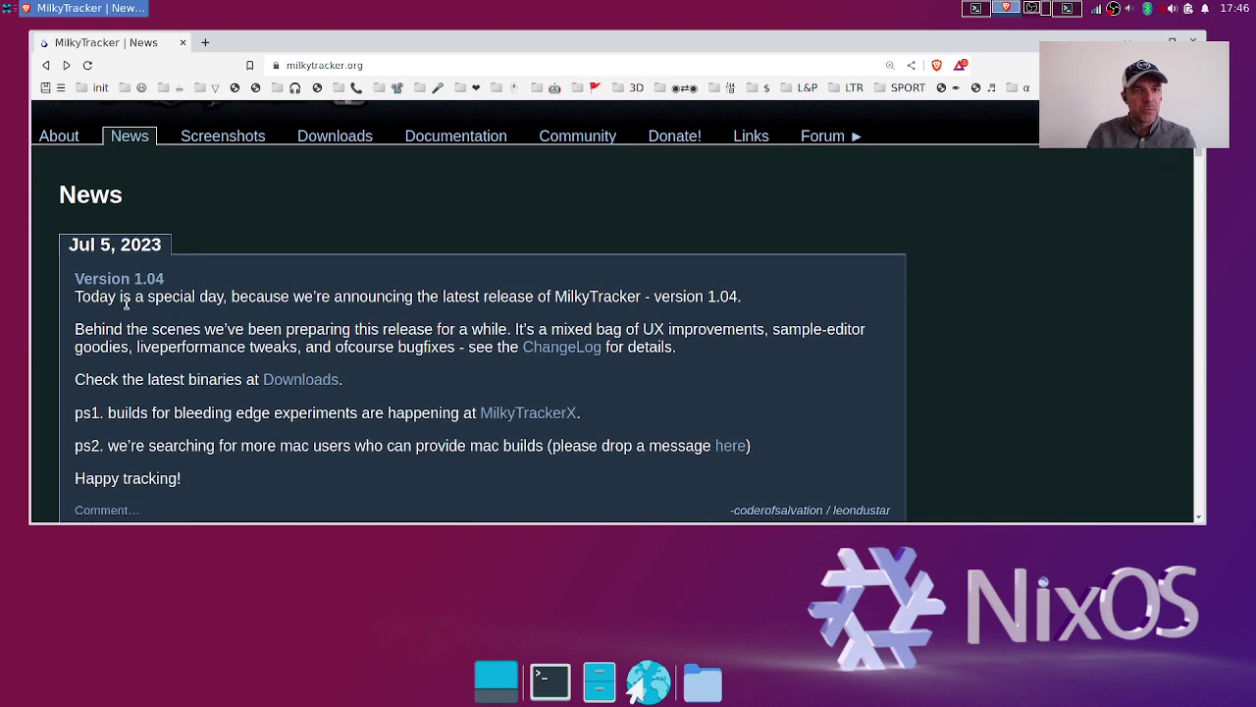
pyautogui.moveTo(131, 300); pyautogui.dragTo(350, 334)
pyautogui.click(369, 352)
# Open the ChangeLog link in a new tab and switch to it.
pyautogui.rightClick(586, 337)
pyautogui.click(604, 347)
pyautogui.click(280, 42)
pyautogui.scroll(-4, 378, 397)
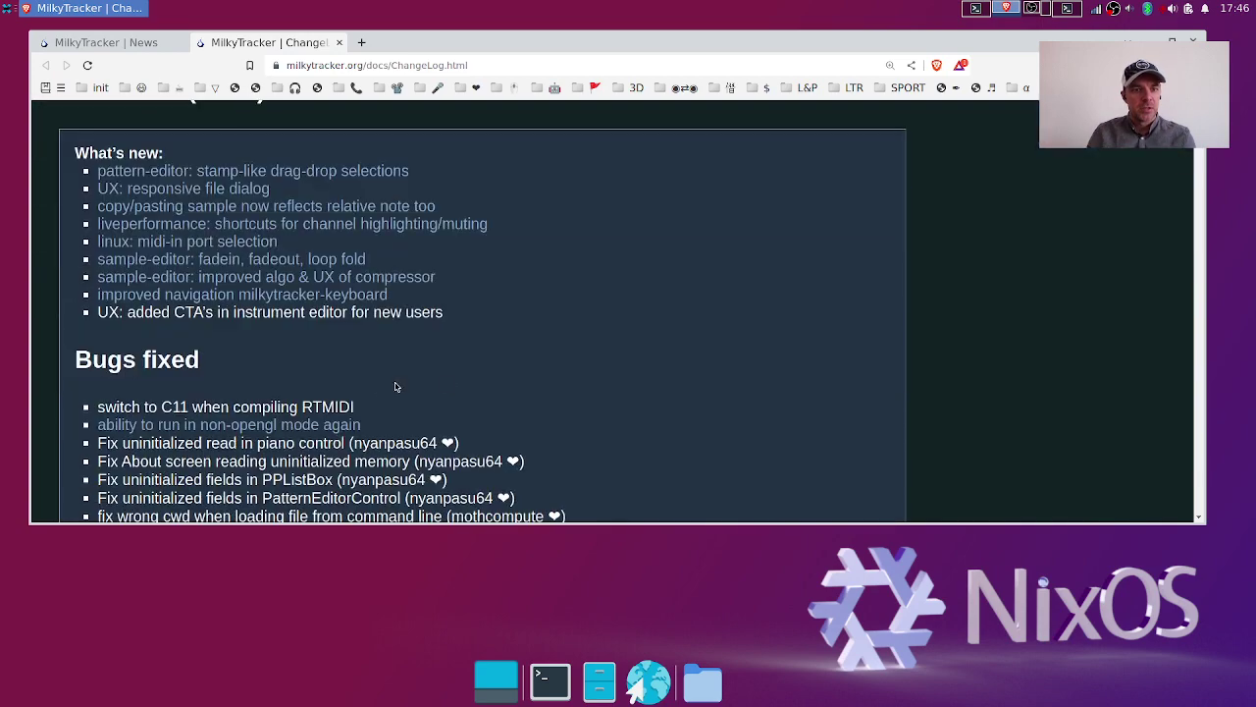
# Skim the ChangeLog's What's new list, then return to the News tab.
pyautogui.moveTo(409, 387); pyautogui.dragTo(282, 183)
pyautogui.click(282, 183)
pyautogui.scroll(-3, 458, 323)
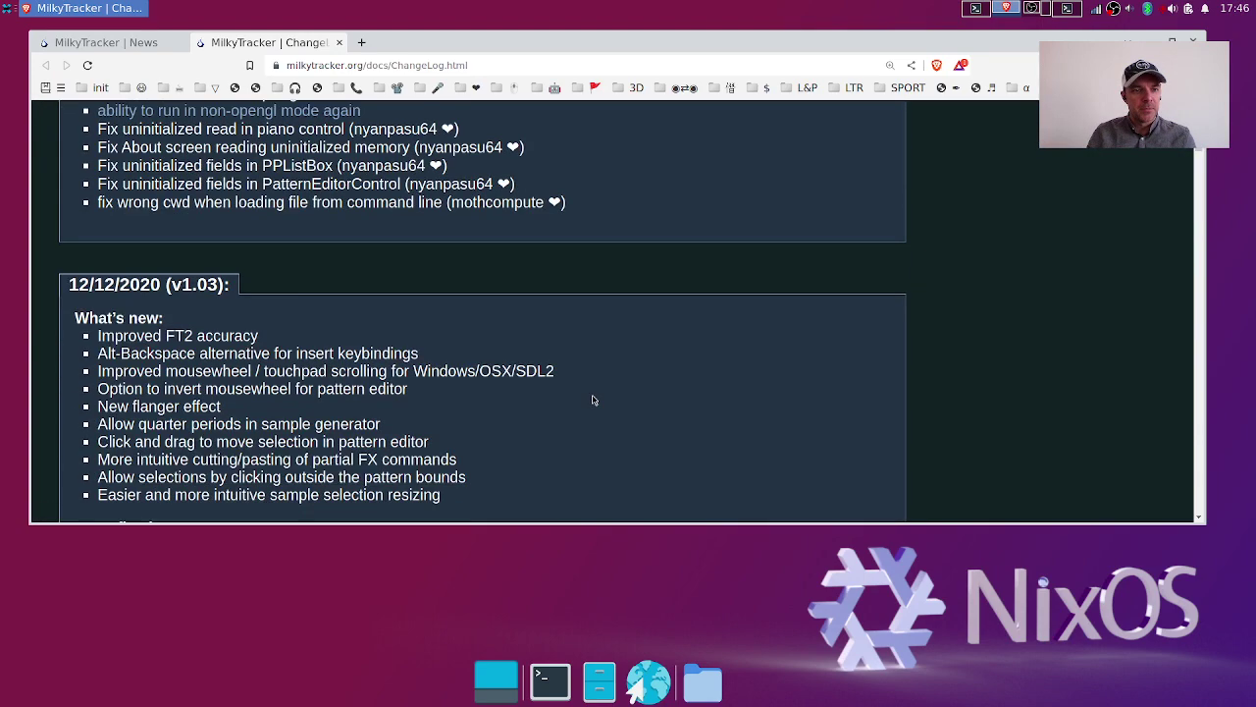
pyautogui.scroll(5, 592, 399)
pyautogui.click(147, 46)
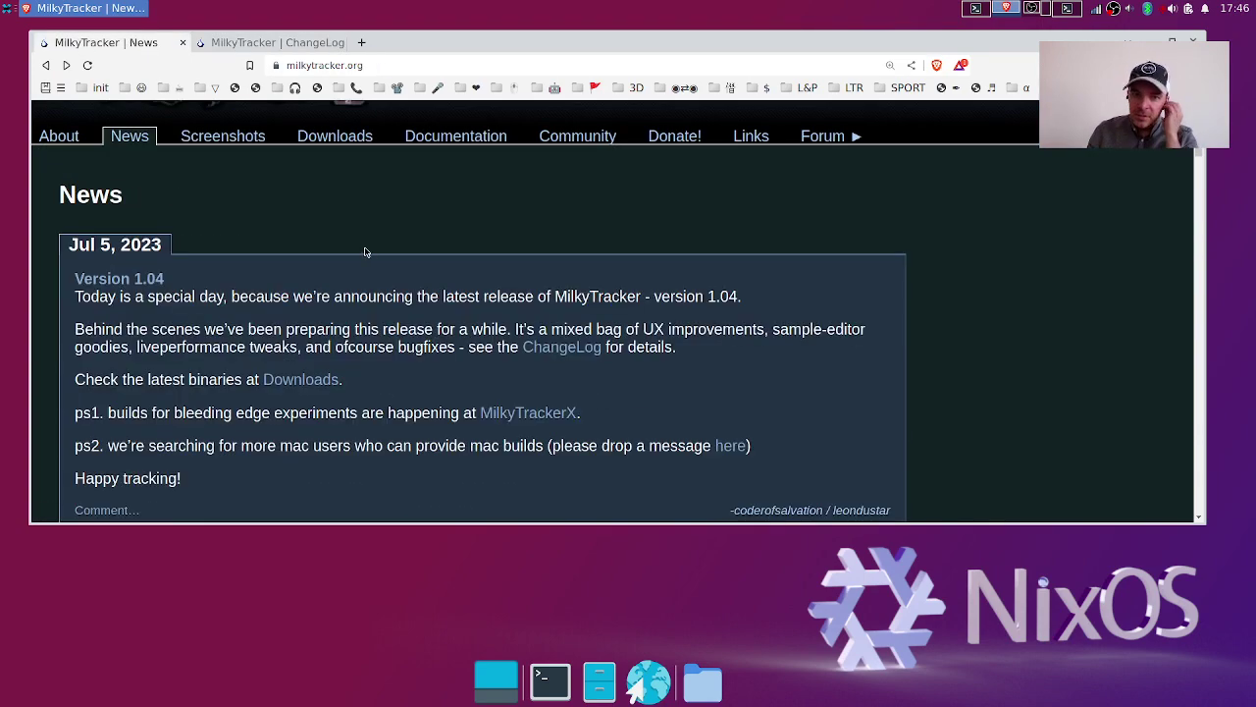
# Open the Downloads page in a new tab.
pyautogui.scroll(-2, 461, 441)
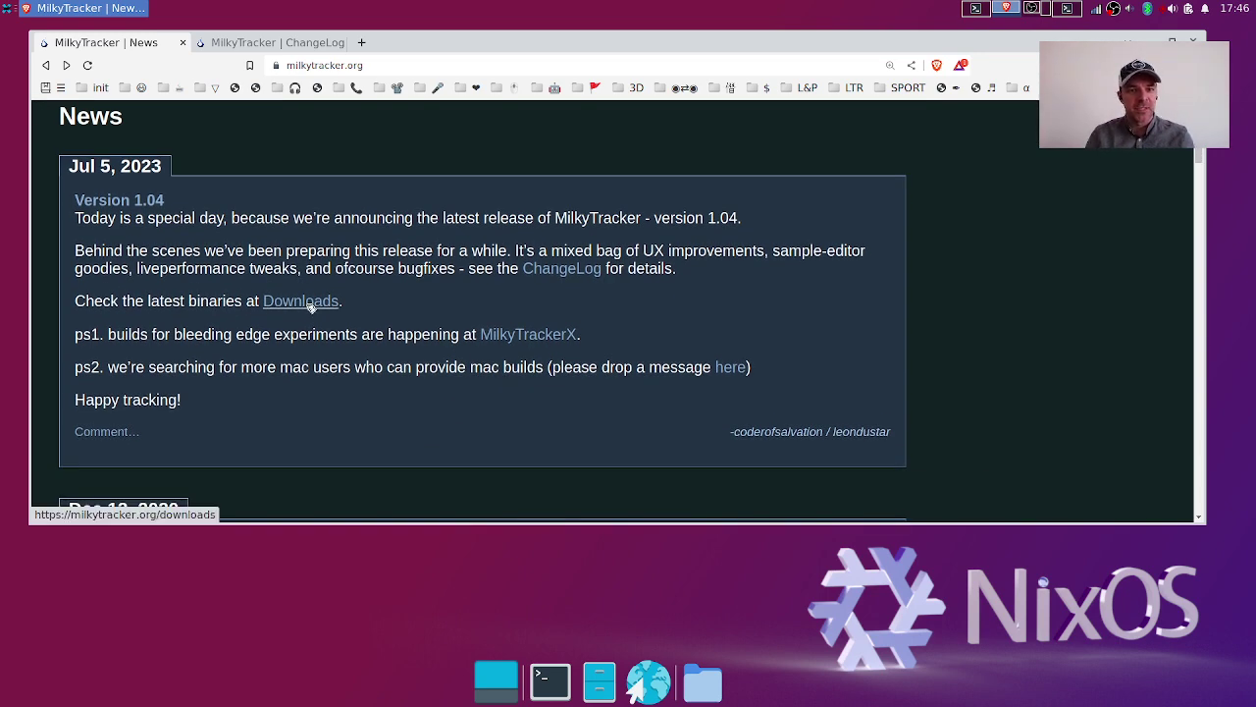
pyautogui.rightClick(310, 306)
pyautogui.click(324, 317)
pyautogui.click(404, 42)
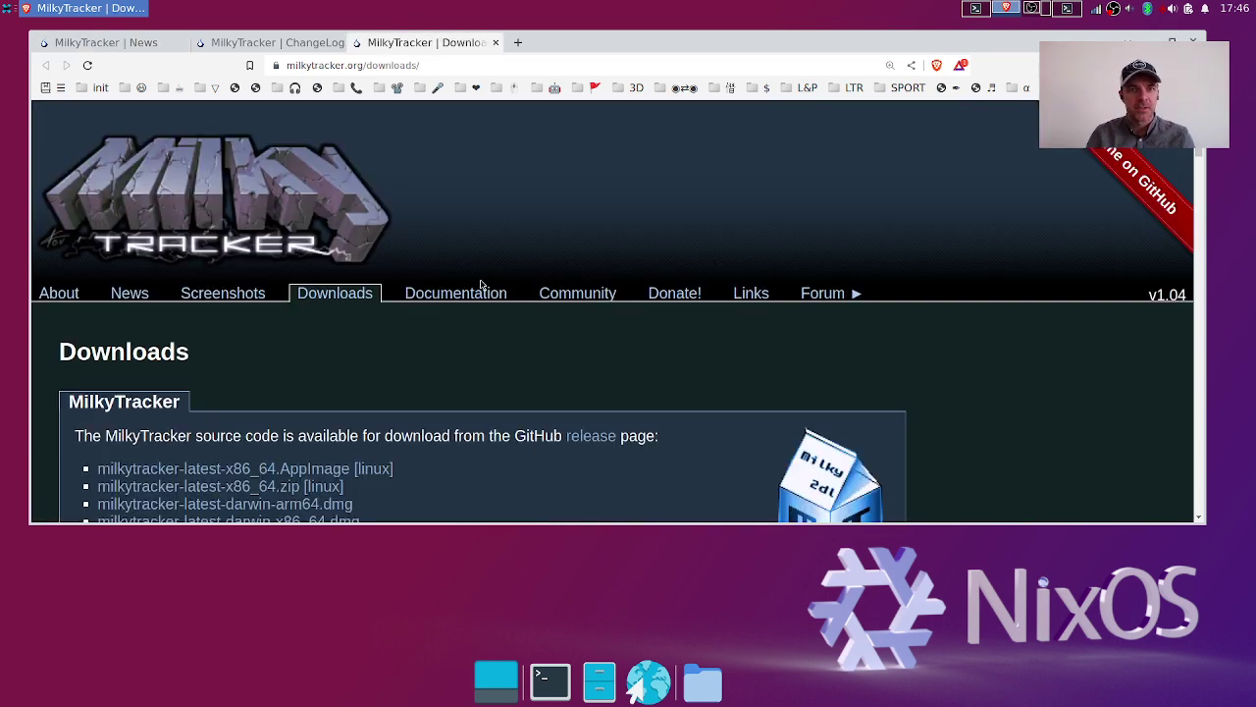
# Save the Linux x86_64 AppImage link into /tmp and dismiss the downloads list.
pyautogui.scroll(-2, 484, 336)
pyautogui.rightClick(324, 388)
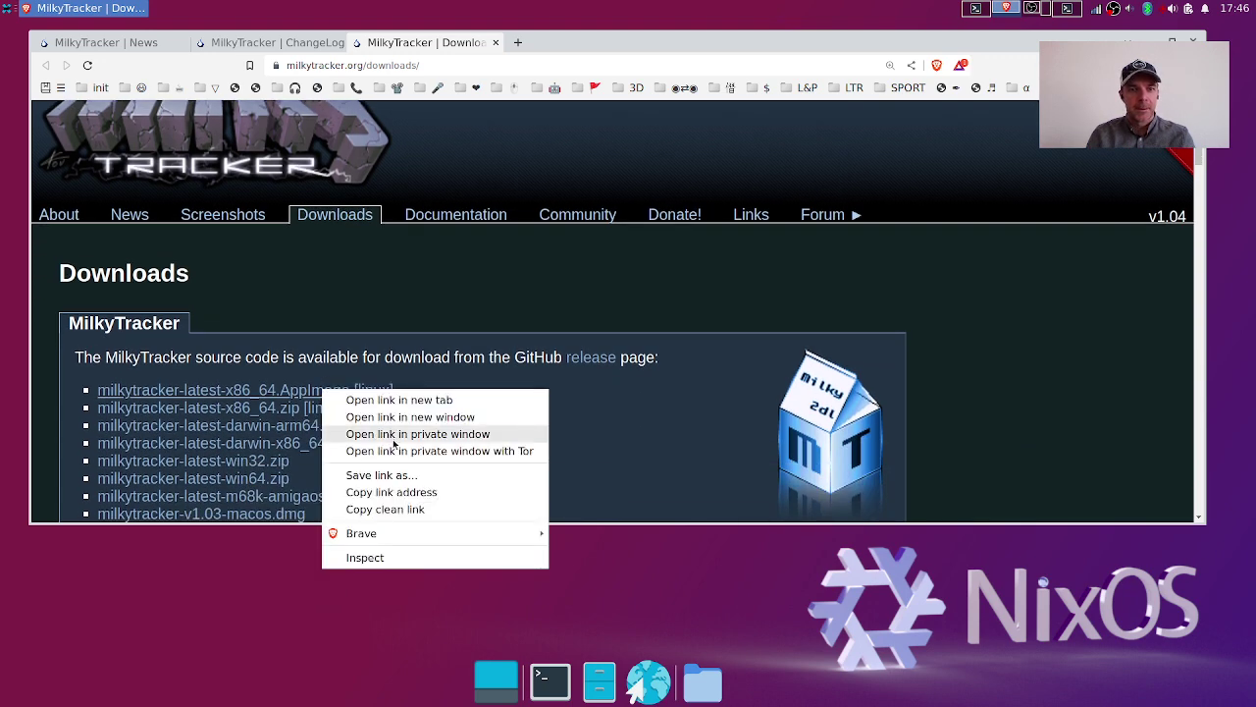
pyautogui.click(401, 475)
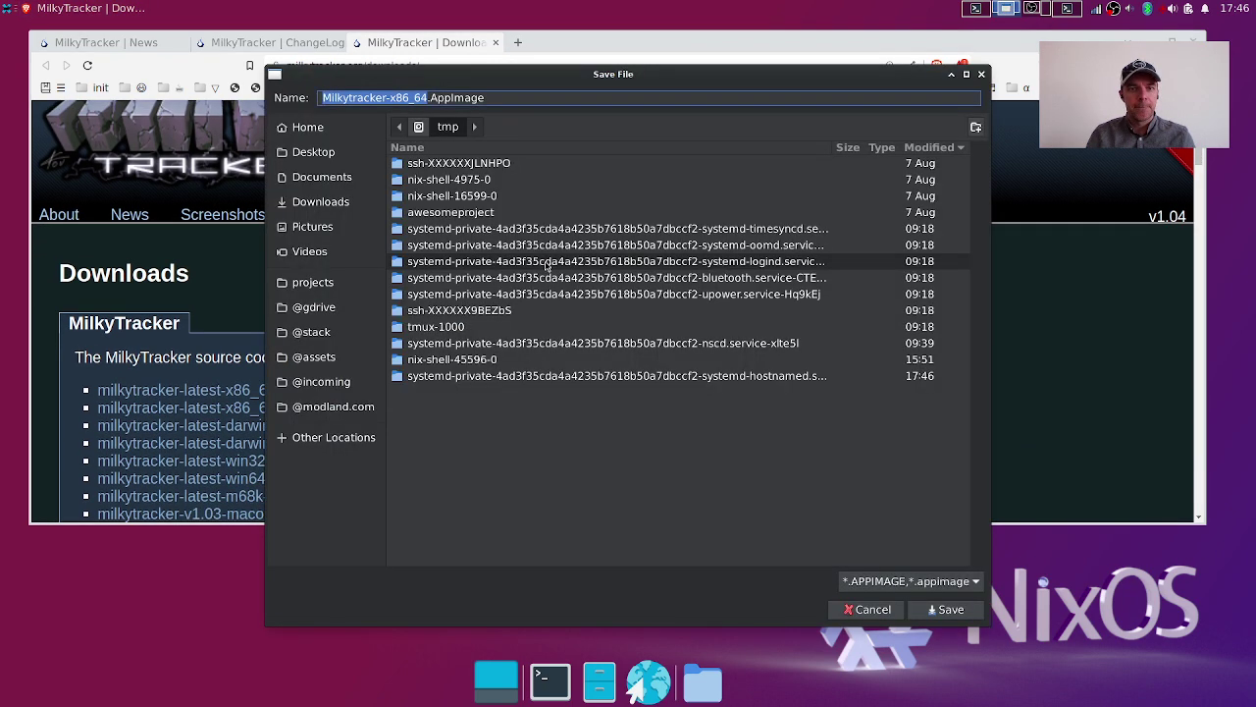
pyautogui.click(948, 610)
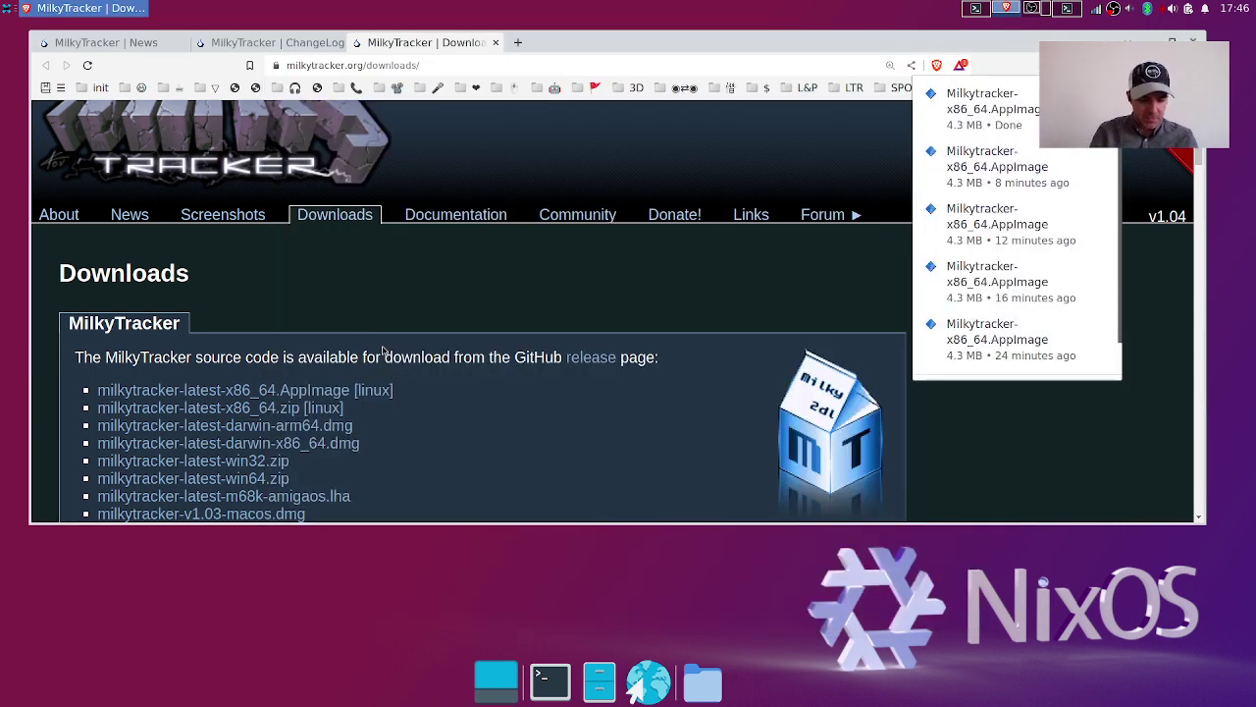
pyautogui.click(289, 583)
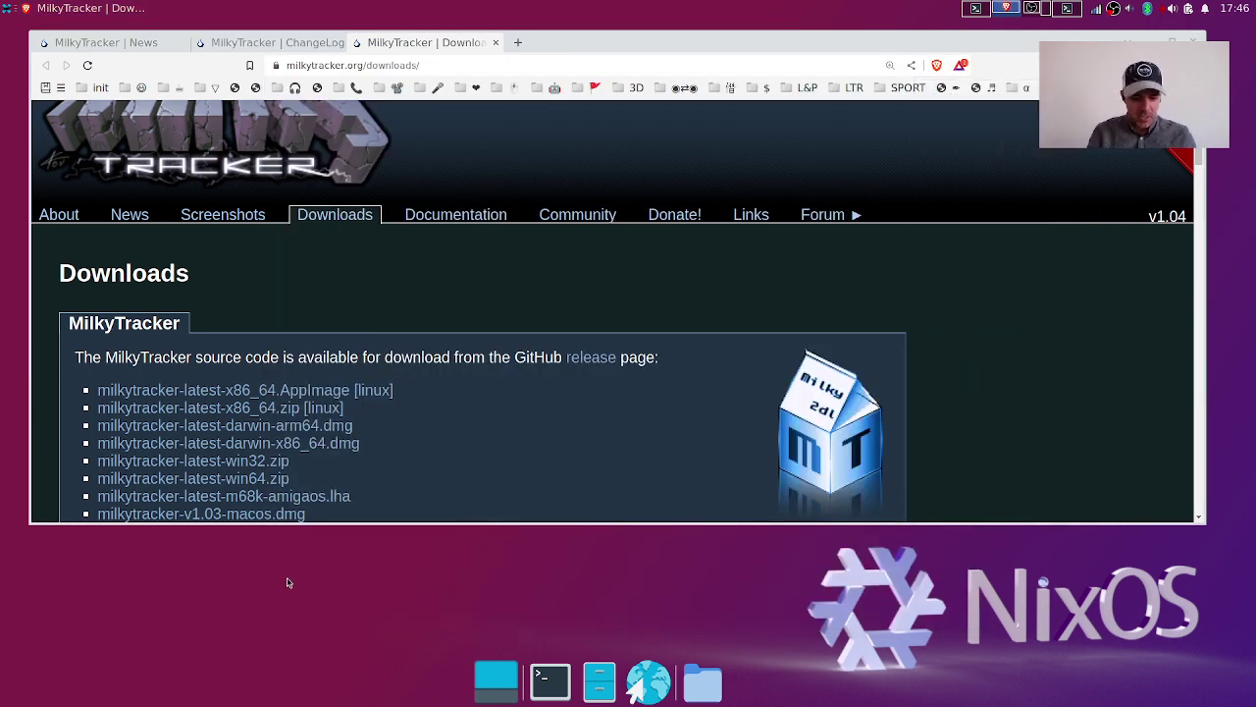
# In a terminal, make /tmp/Milkytracker-x86_64.AppImage executable with chmod +x.
pyautogui.click(550, 680)
pyautogui.write('chmod +x tmp')
pyautogui.press('BackSpace')
pyautogui.press('BackSpace')
pyautogui.press('BackSpace')
pyautogui.write('/tmp/Mi')
pyautogui.press('Tab')
pyautogui.press('Return')
# Launch MilkyTracker by running appimage-run on the AppImage.
pyautogui.write('appimage-run ')
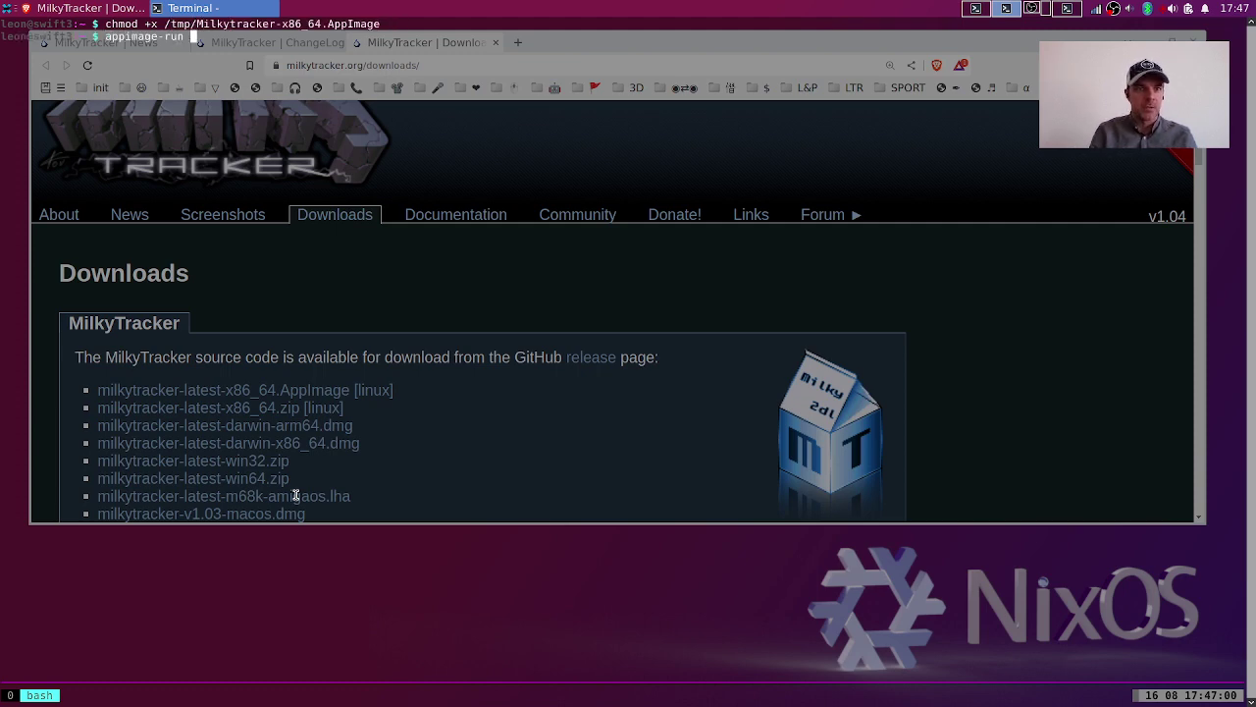
pyautogui.write('/tmp/Mi')
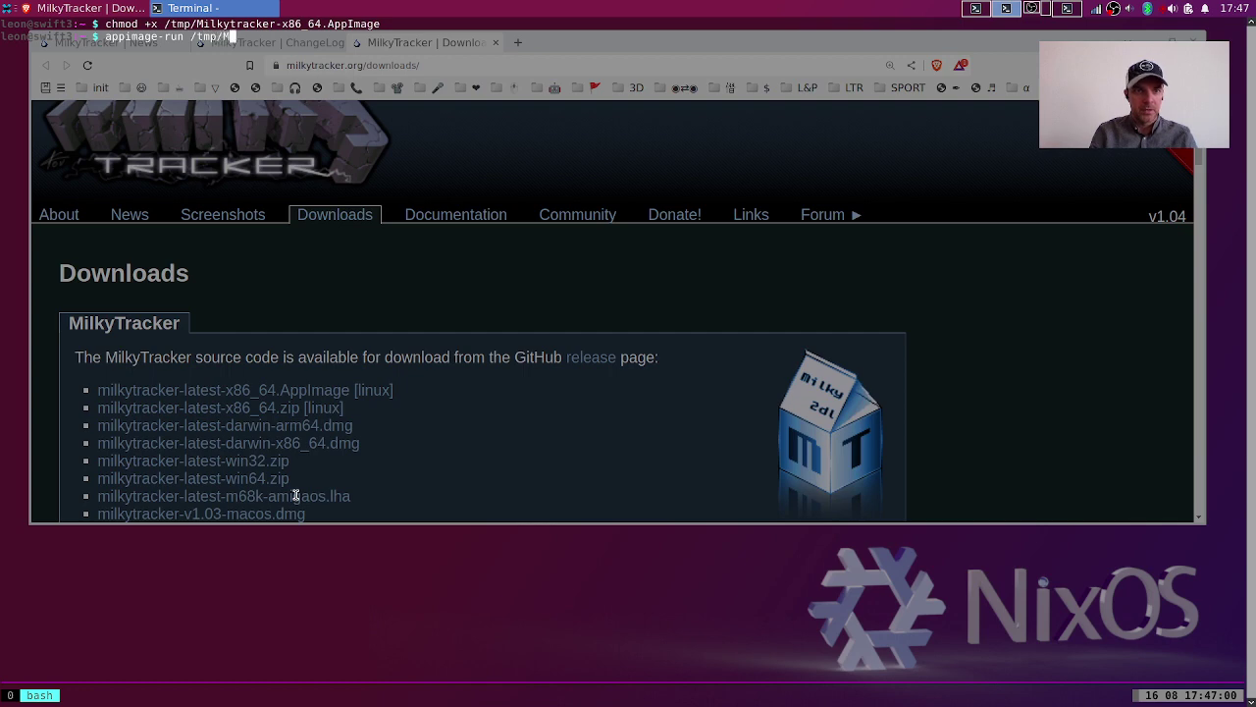
pyautogui.press('Tab')
pyautogui.press('Return')
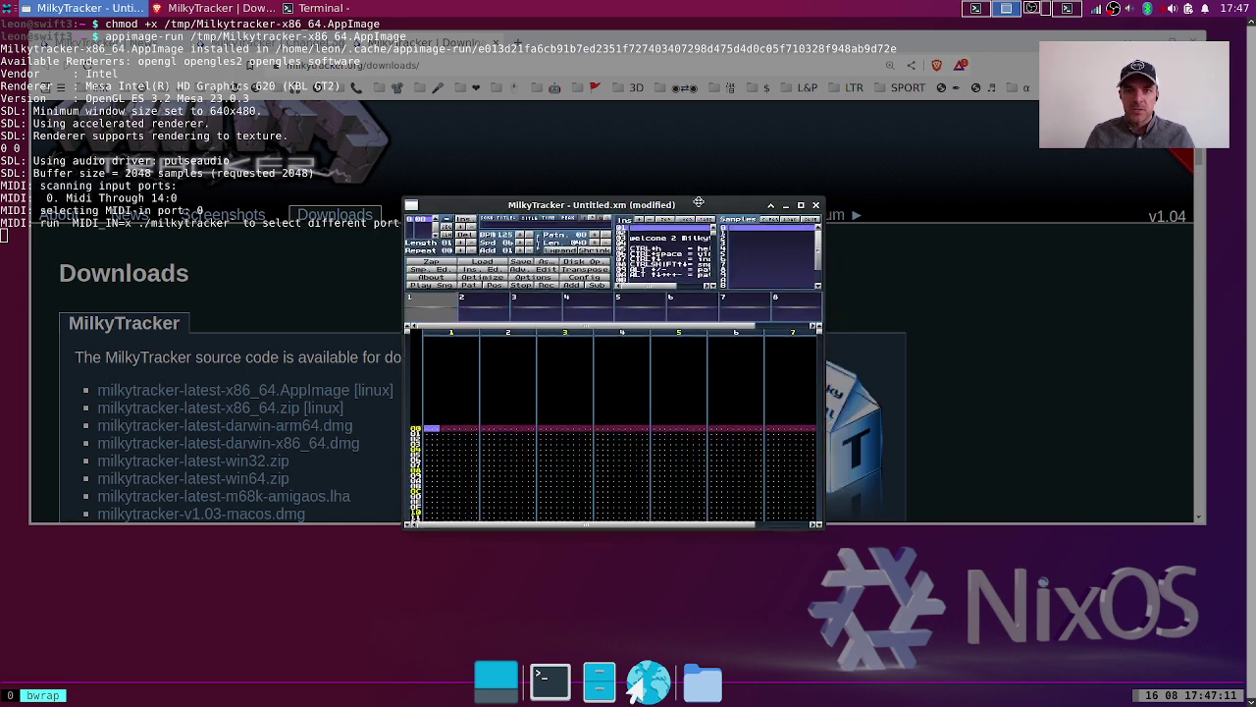
# Load the milkytracker.mct colour scheme in the Layout settings, apply it and close Config.
pyautogui.click(578, 278)
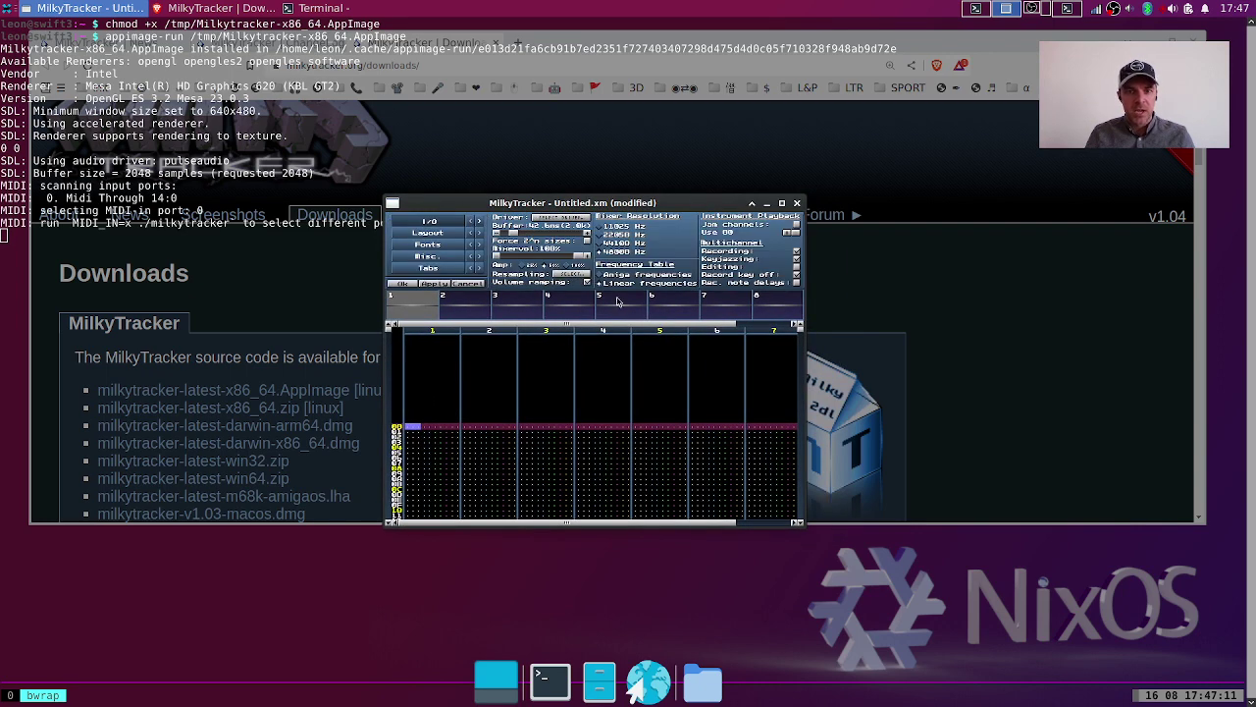
pyautogui.click(438, 234)
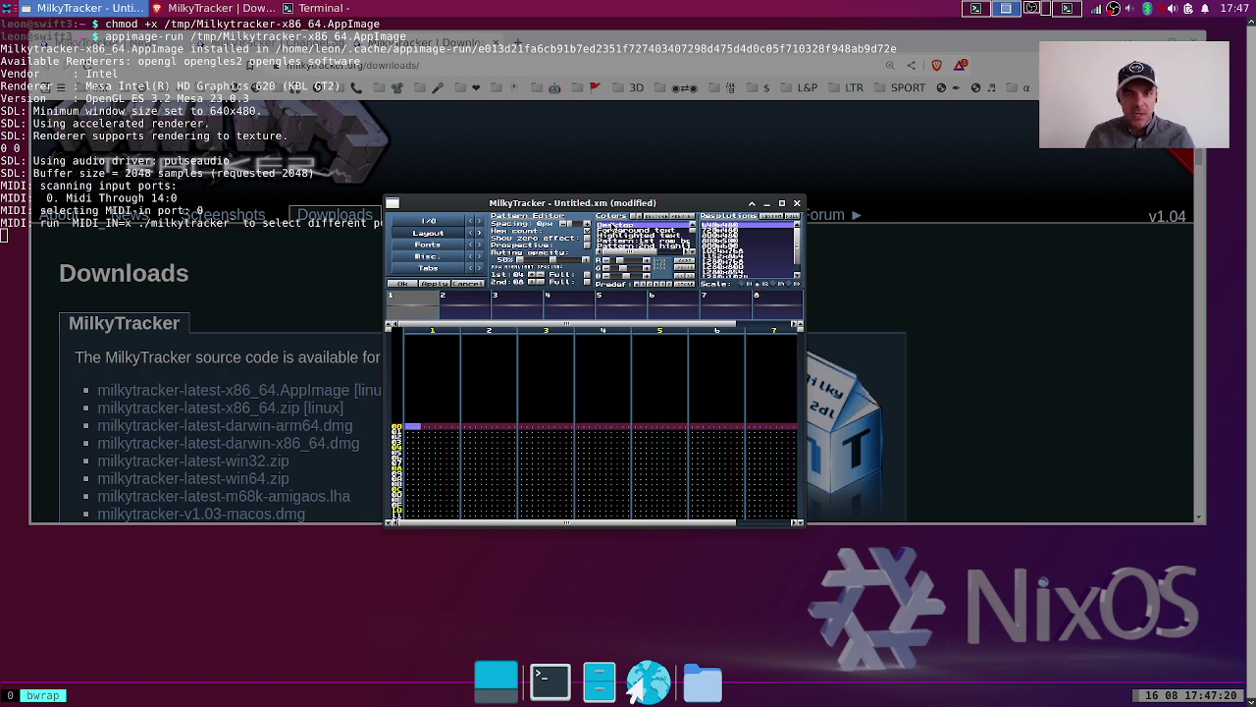
pyautogui.click(636, 218)
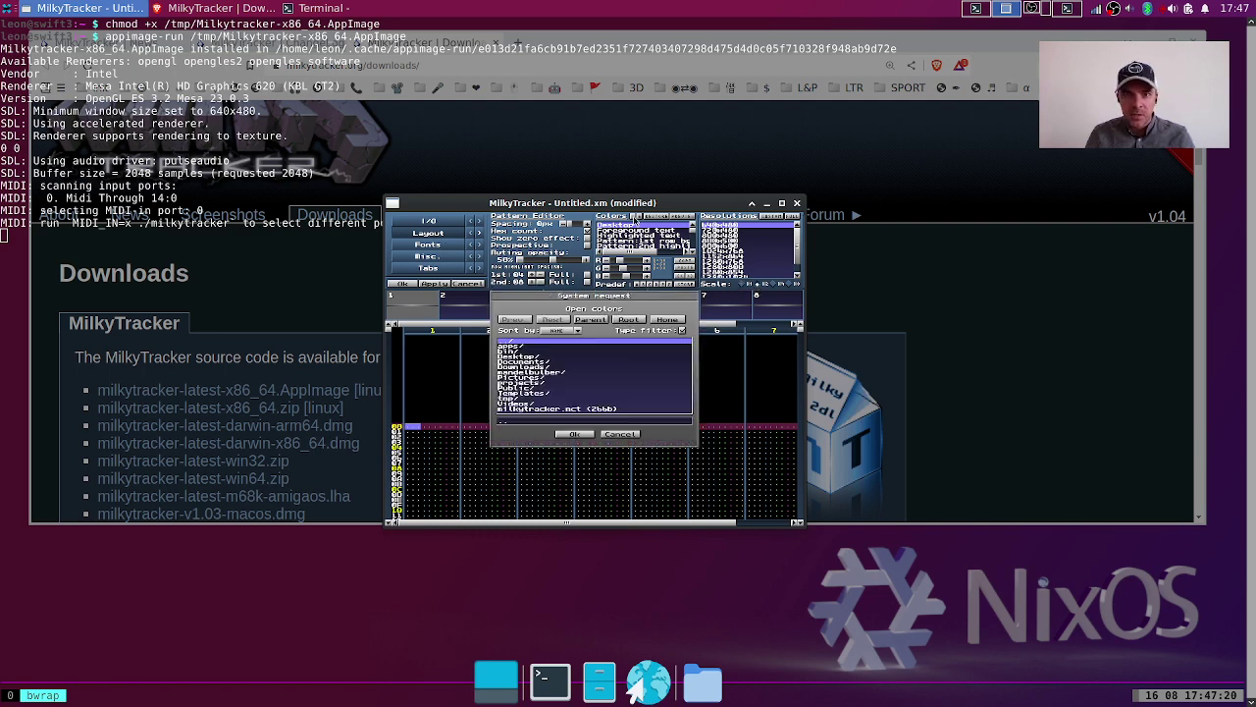
pyautogui.click(550, 409)
pyautogui.click(573, 434)
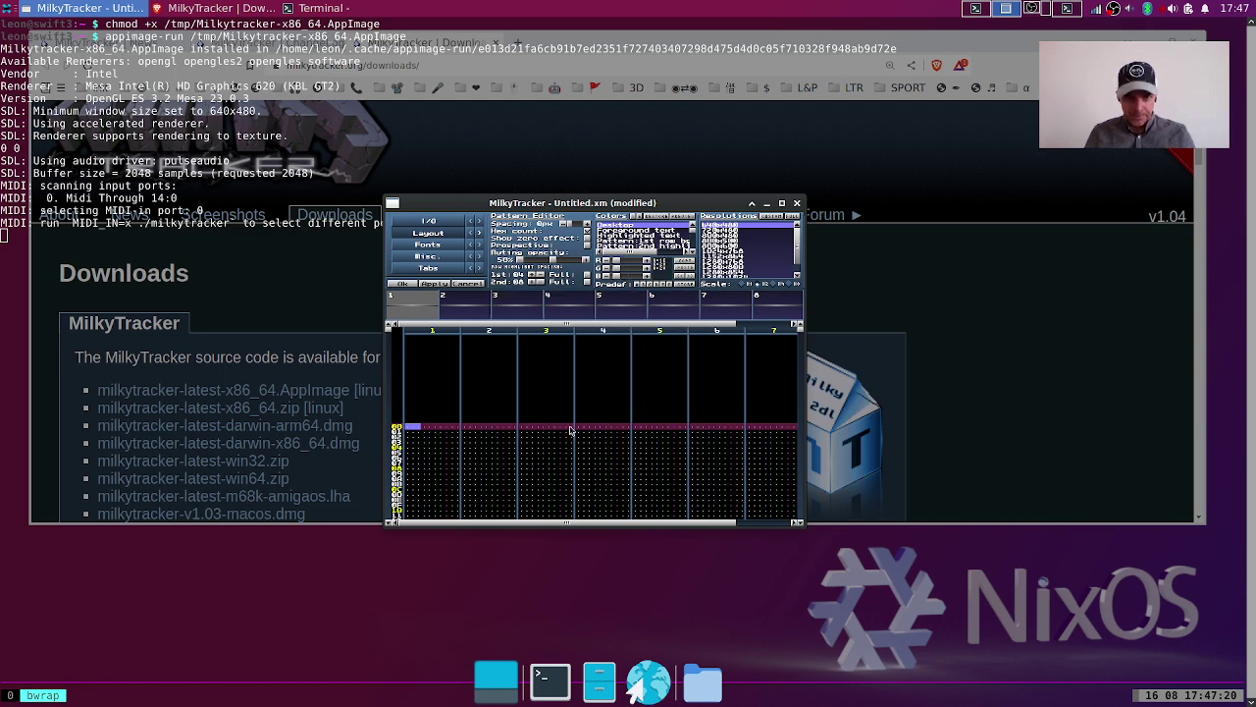
pyautogui.click(449, 258)
pyautogui.click(435, 283)
pyautogui.click(608, 394)
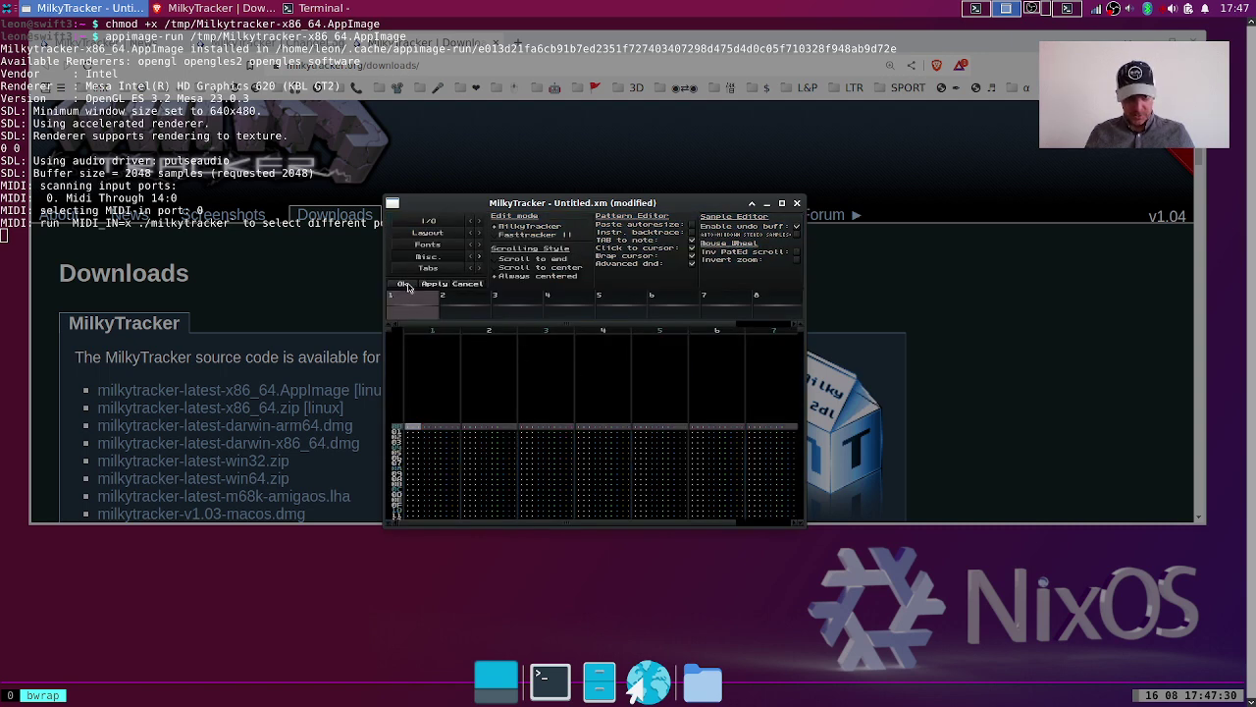
pyautogui.click(406, 284)
# Quit MilkyTracker without saving and relaunch it with appimage-run.
pyautogui.click(797, 204)
pyautogui.click(609, 385)
pyautogui.press('Return')
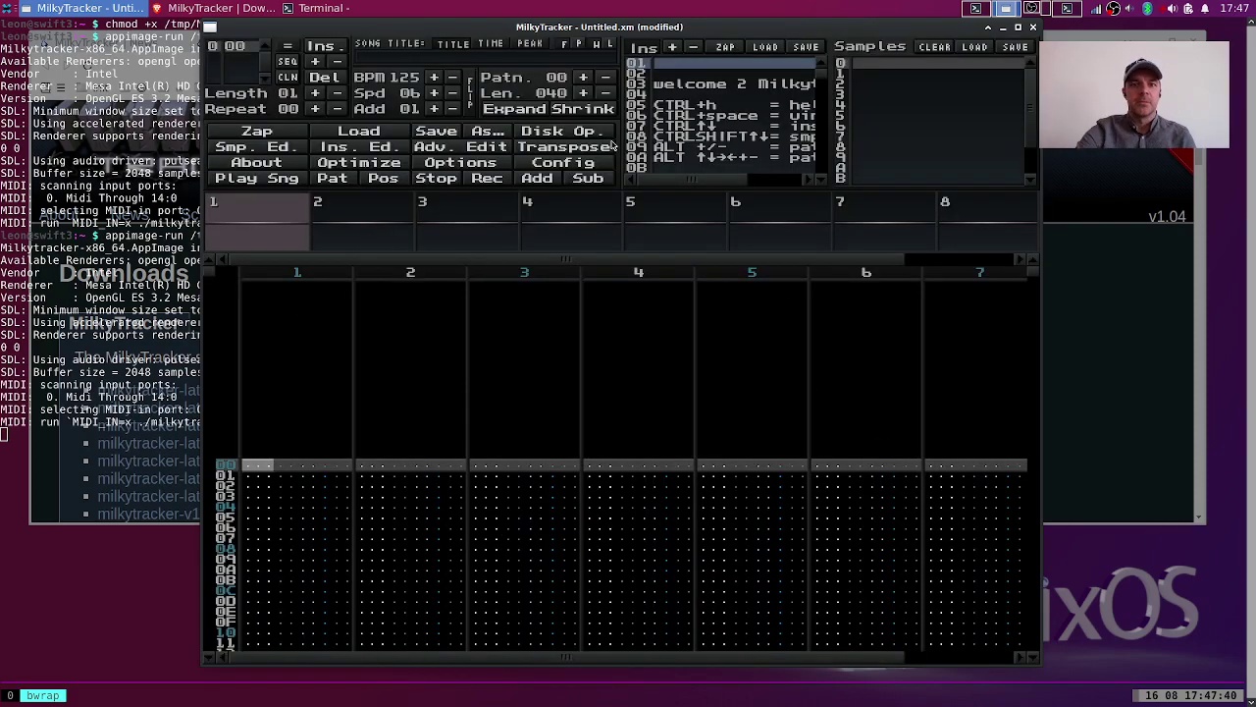
# Glance at Brave's ChangeLog tab, then return to MilkyTracker and start loading a module with Ctrl+O.
pyautogui.click(175, 485)
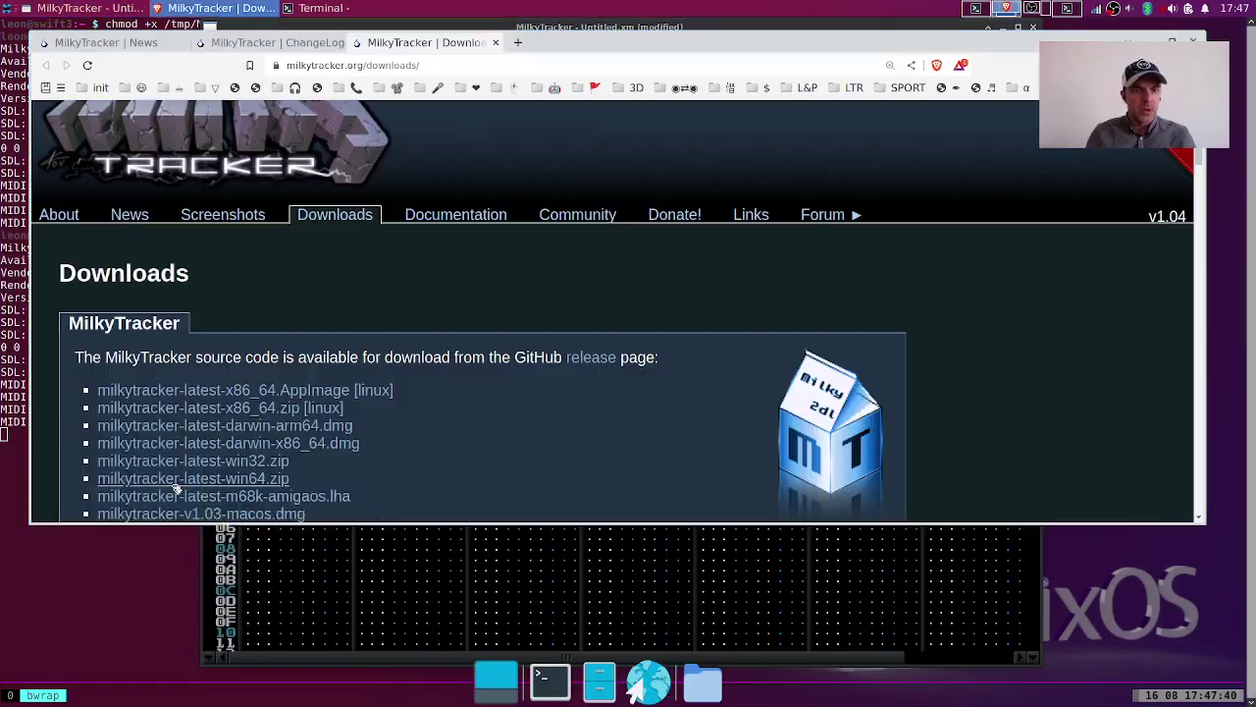
pyautogui.click(265, 42)
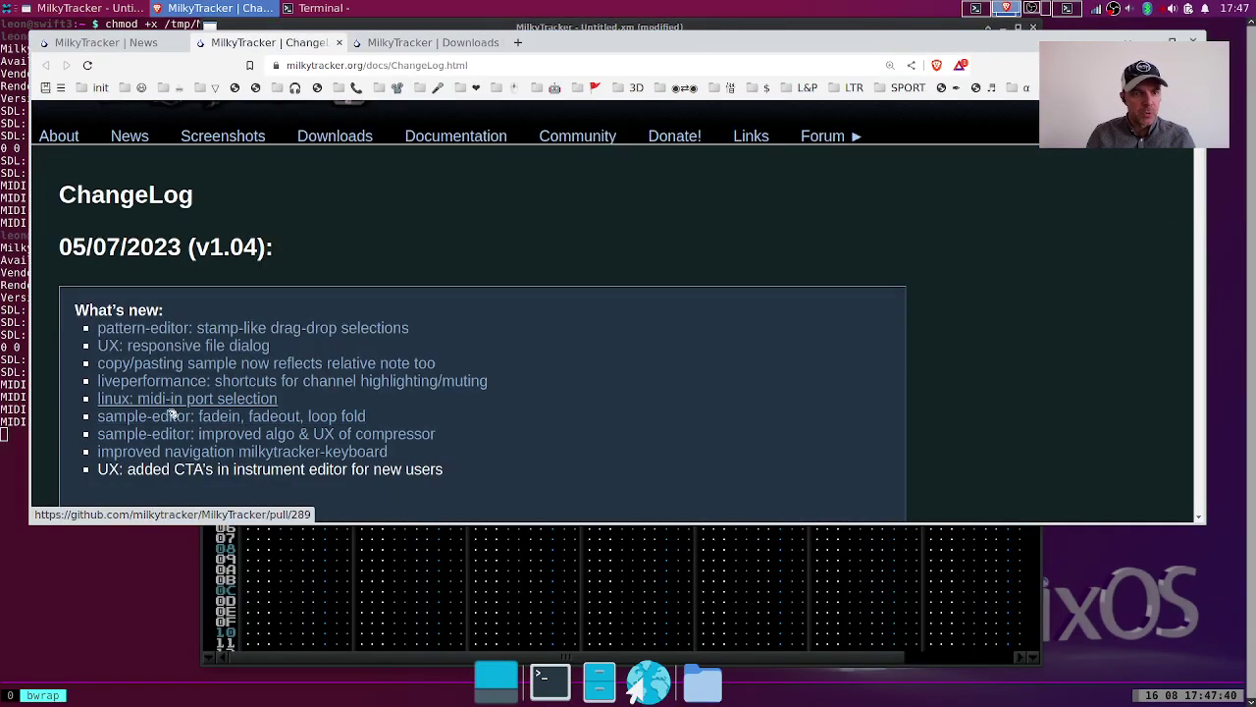
pyautogui.click(479, 535)
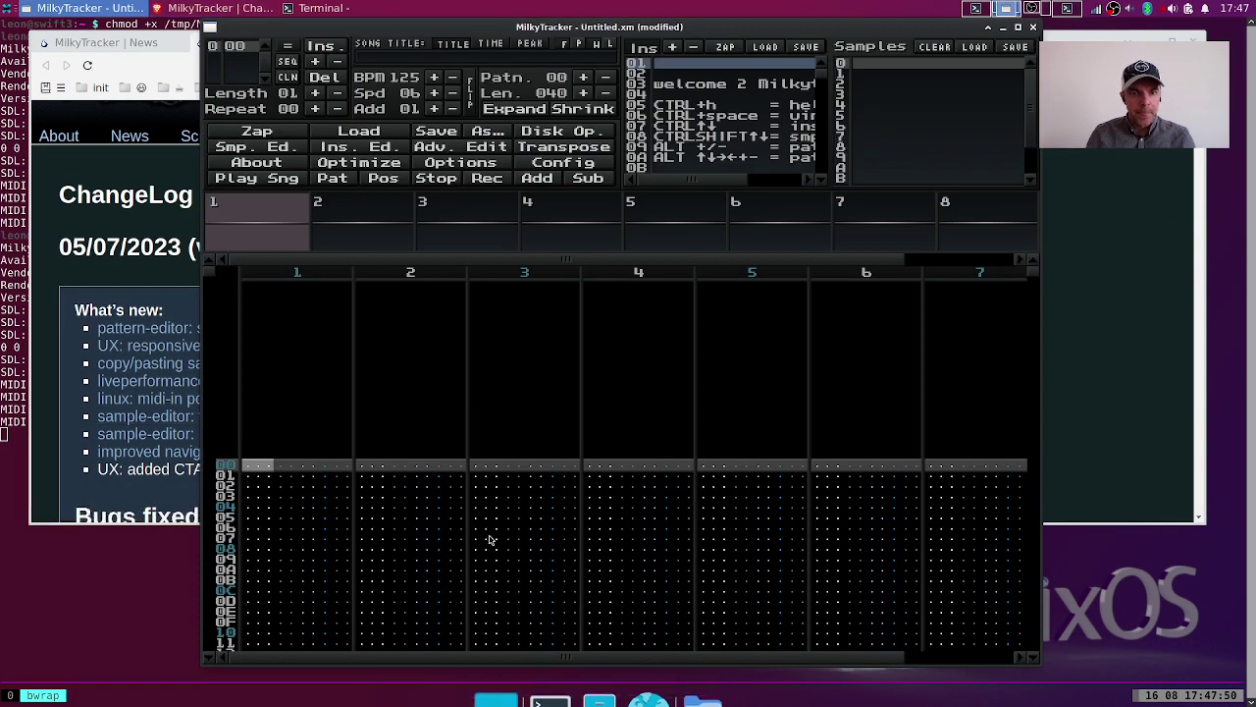
pyautogui.hotkey('ctrl', 'o')
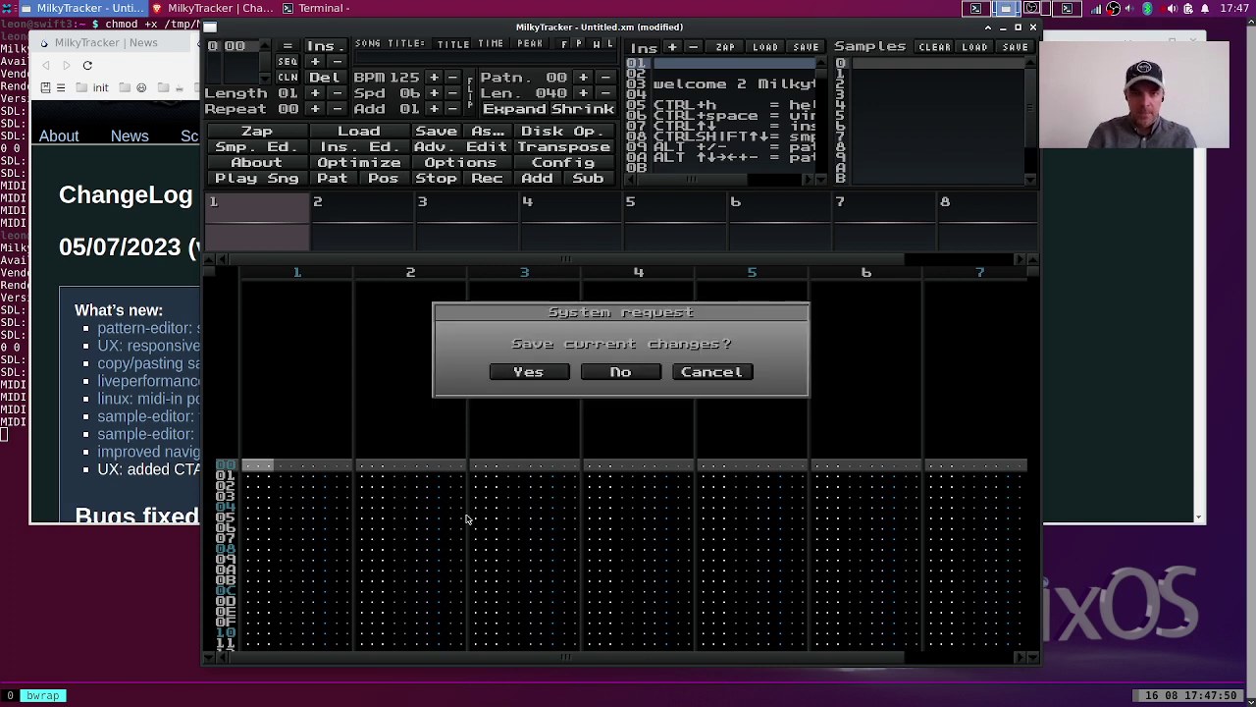
# Discard the untitled song and browse from the root into /mnt/modland.com.
pyautogui.click(620, 372)
pyautogui.click(695, 257)
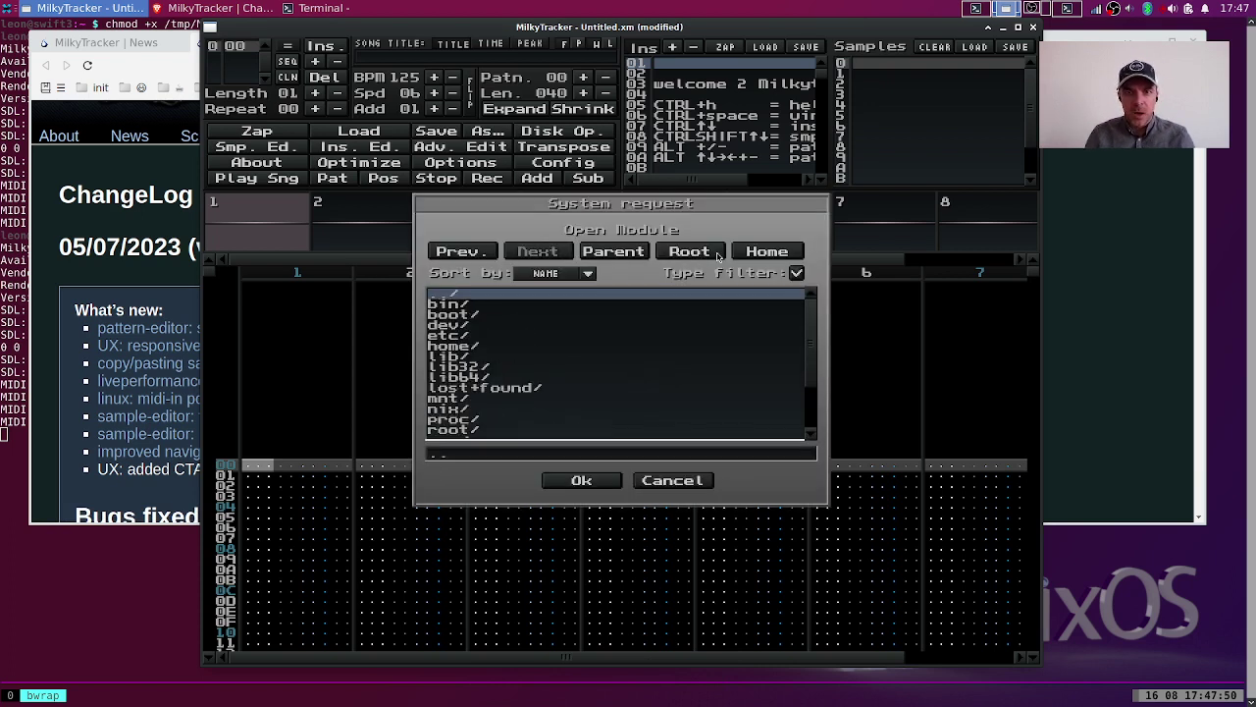
pyautogui.scroll(-1, 522, 380)
pyautogui.click(474, 369)
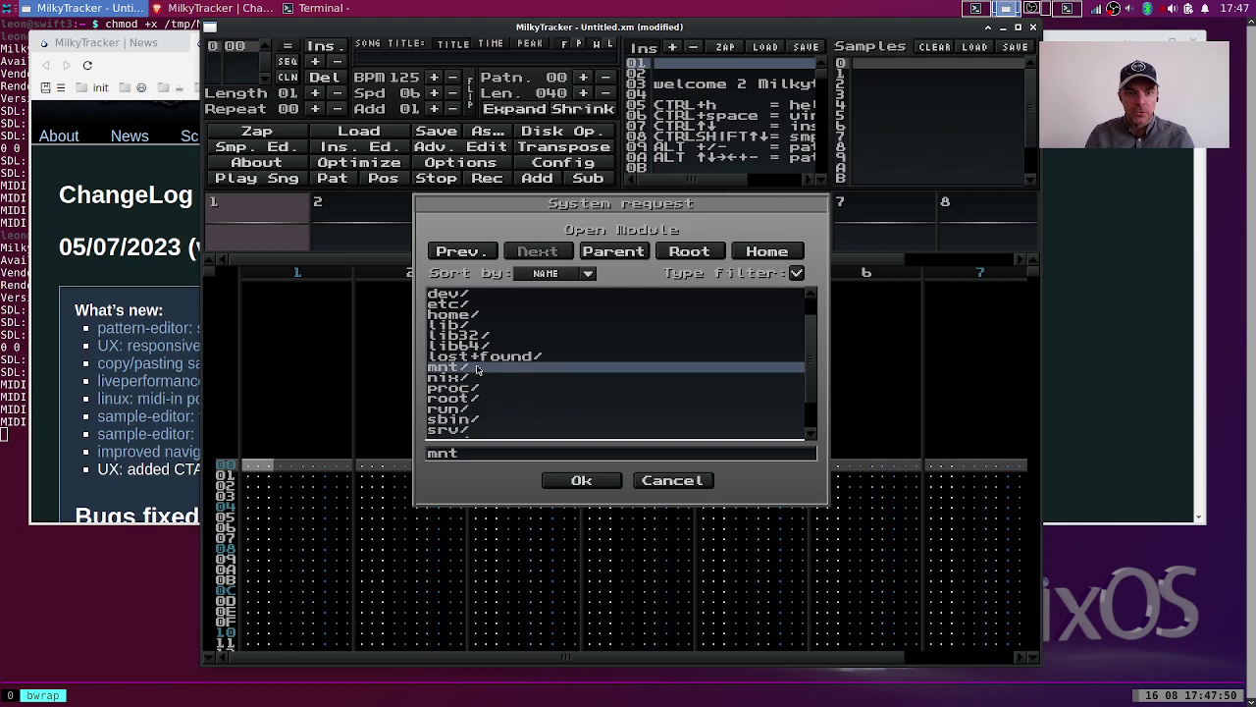
pyautogui.scroll(-1, 544, 388)
pyautogui.scroll(3, 500, 397)
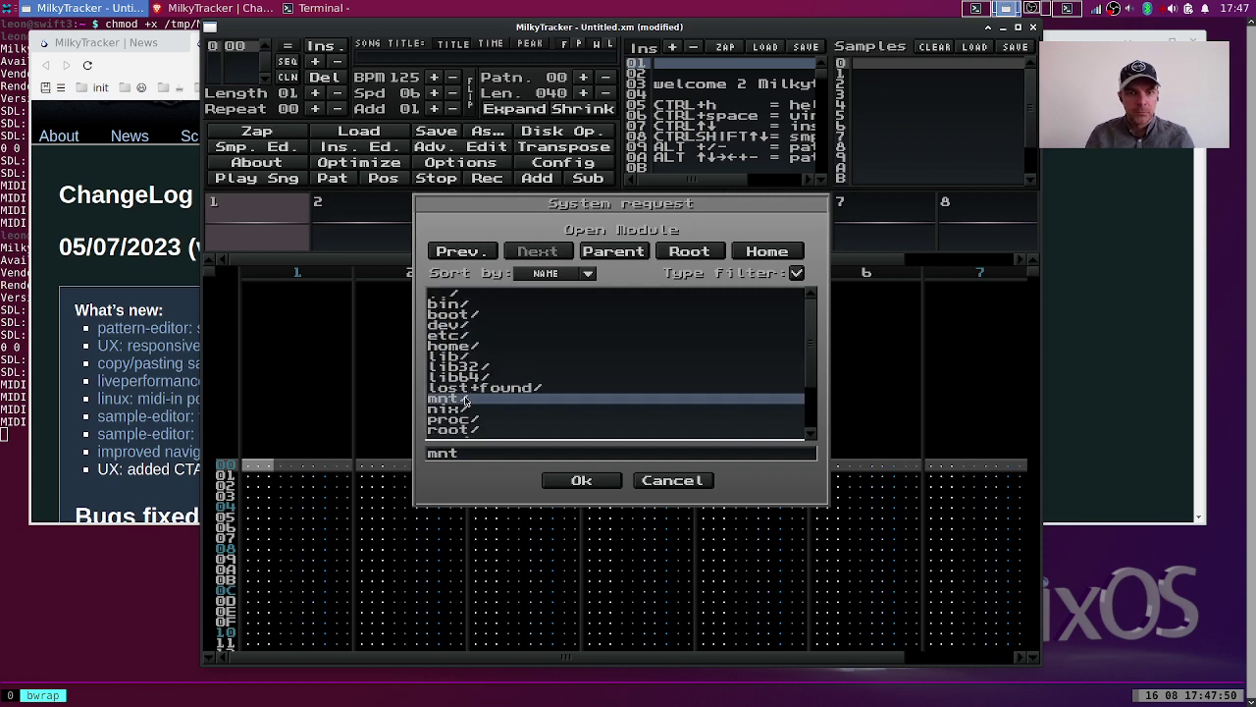
pyautogui.doubleClick(465, 401)
pyautogui.doubleClick(486, 338)
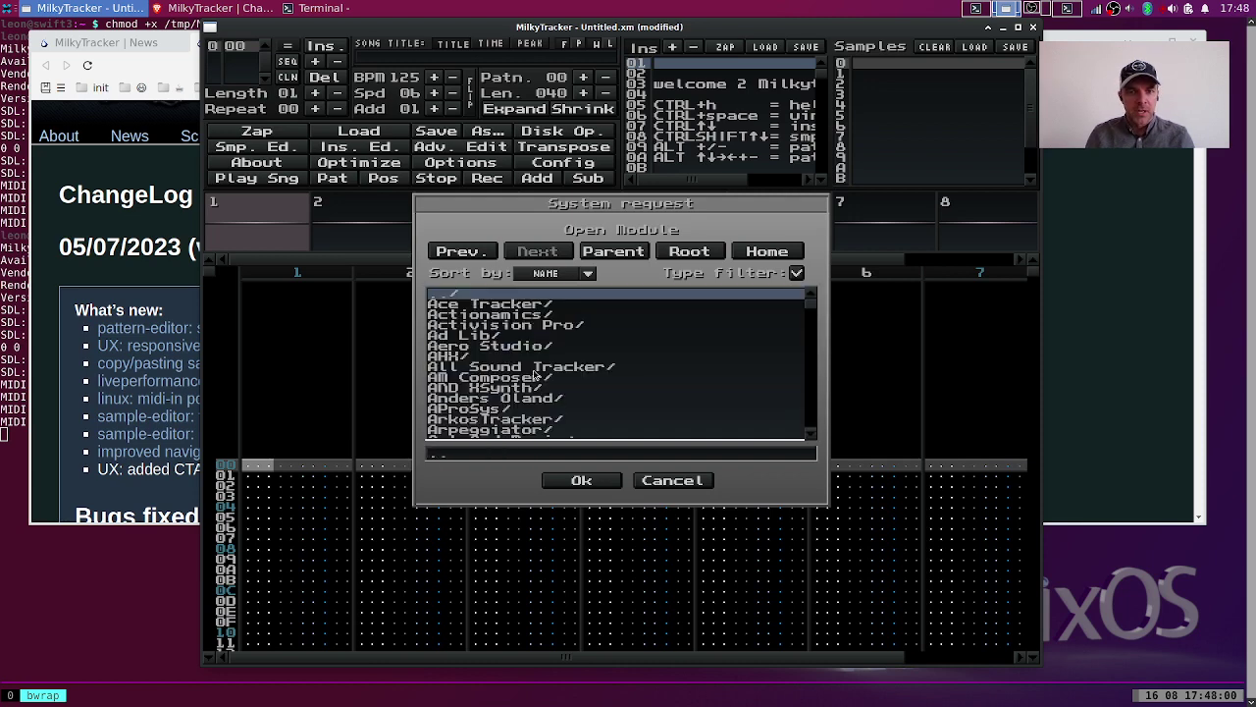
# Open Fasttracker 2 > Absalom and load night suite.xm.
pyautogui.scroll(-8, 535, 376)
pyautogui.click(510, 412)
pyautogui.scroll(-1, 514, 396)
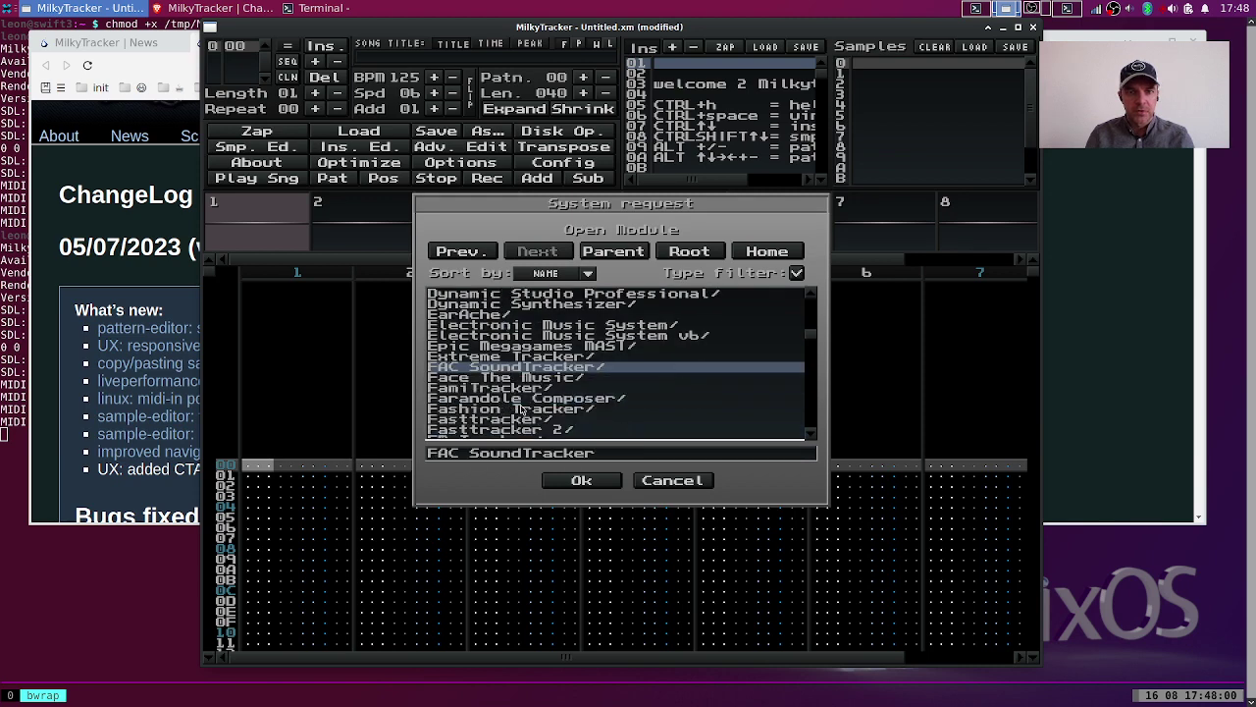
pyautogui.scroll(-2, 523, 411)
pyautogui.click(540, 368)
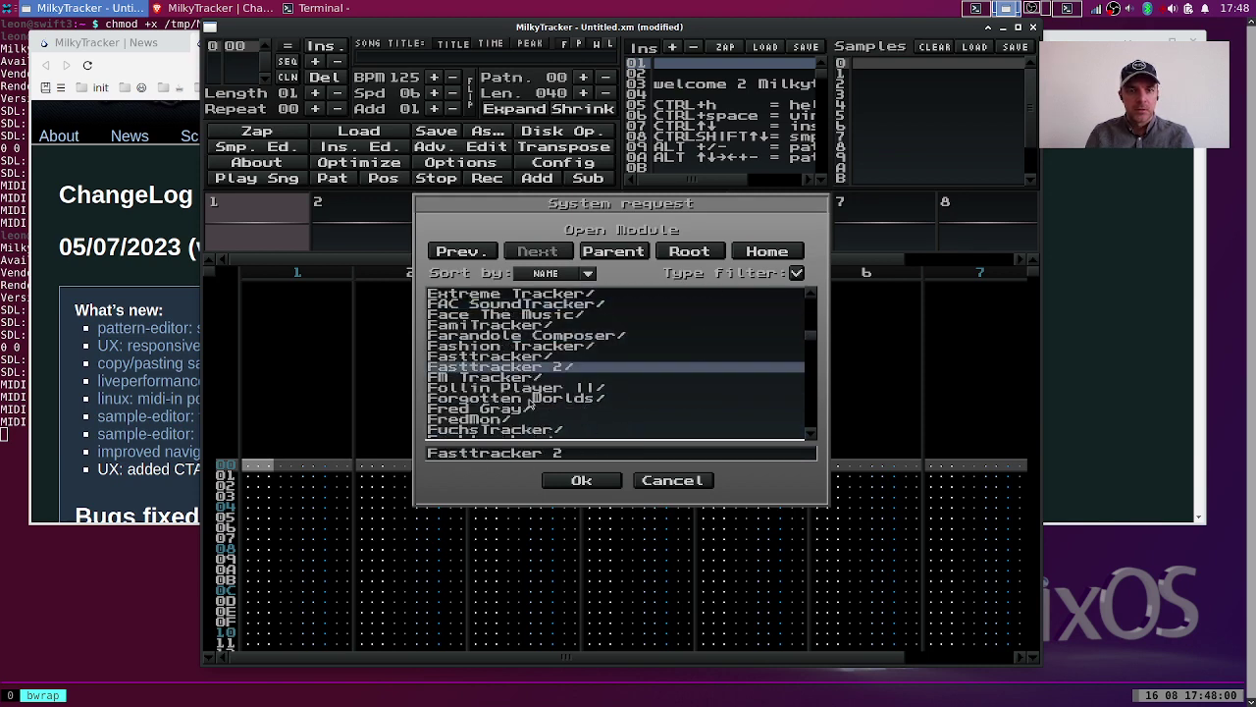
pyautogui.press('Return')
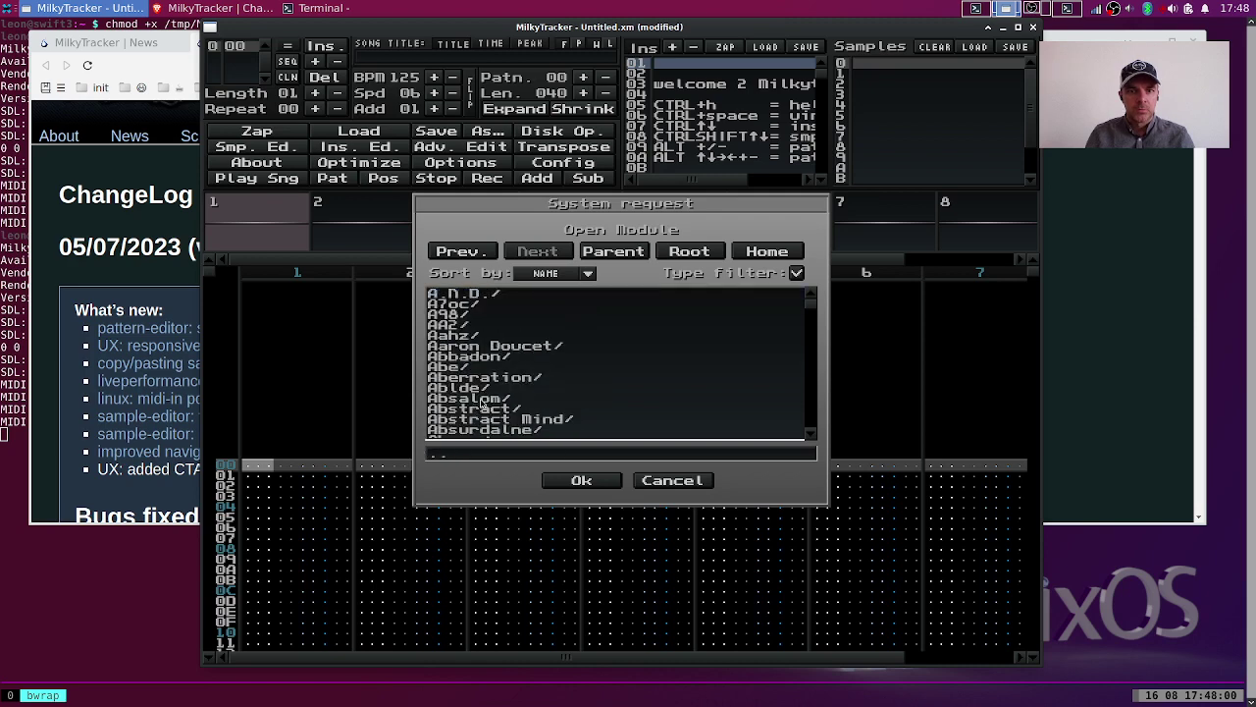
pyautogui.click(476, 397)
pyautogui.press('Return')
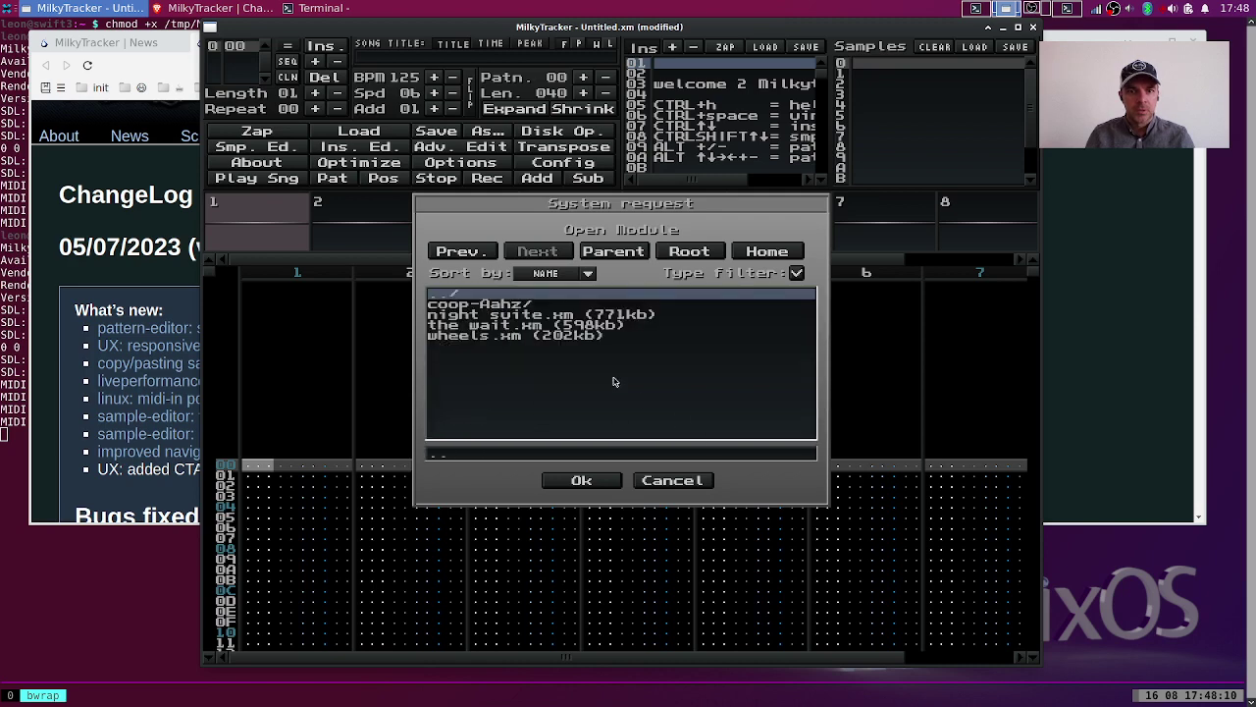
pyautogui.click(491, 315)
pyautogui.press('Return')
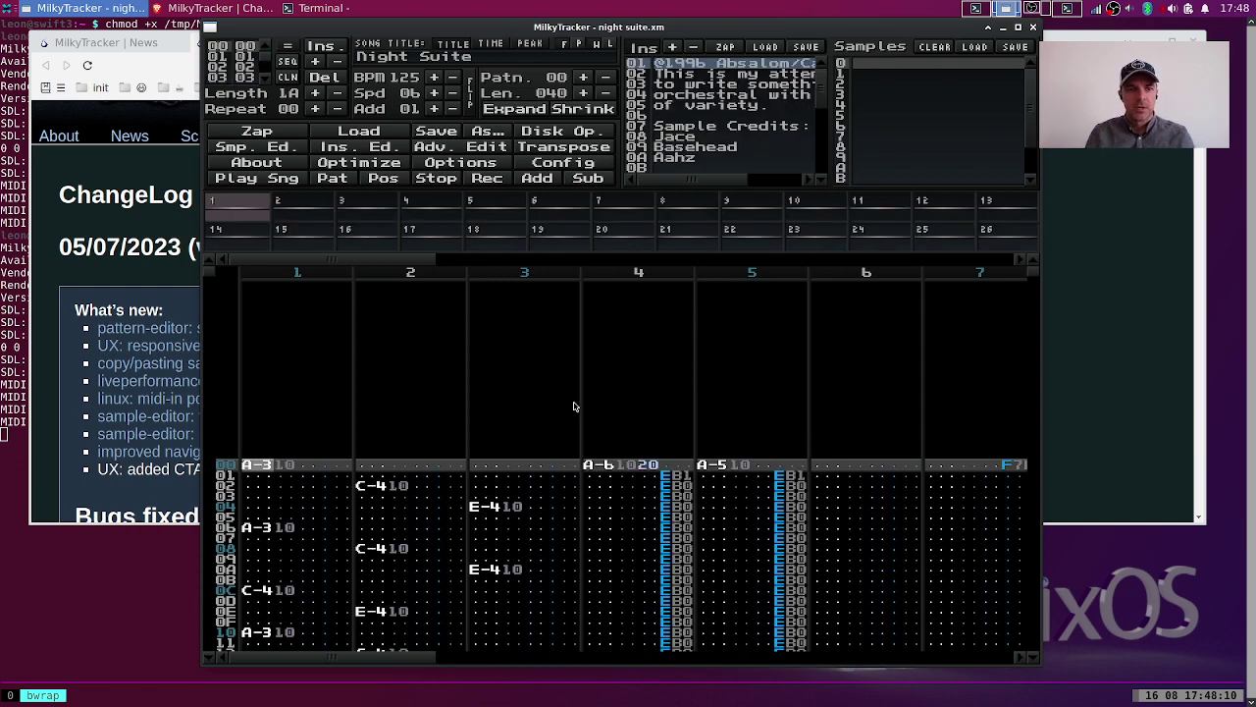
# Open a ChangeLog link in a new browser tab, then return to the tracker.
pyautogui.click(103, 488)
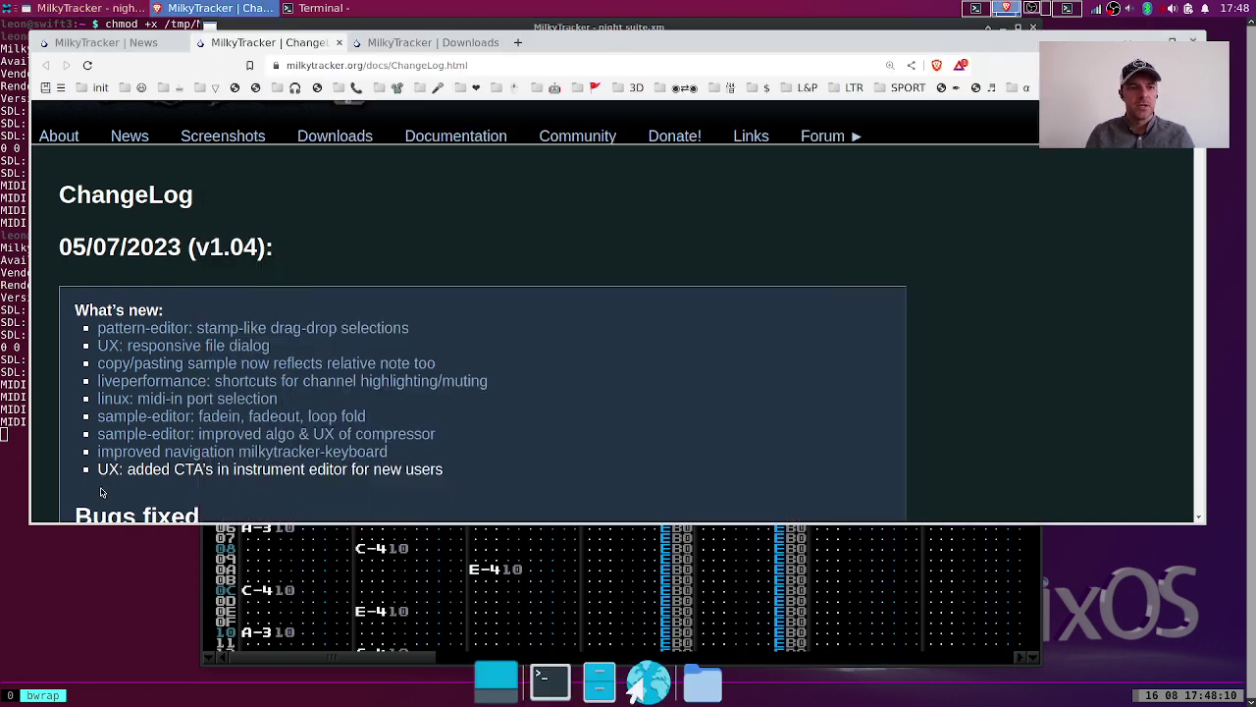
pyautogui.rightClick(310, 461)
pyautogui.click(330, 468)
pyautogui.click(724, 595)
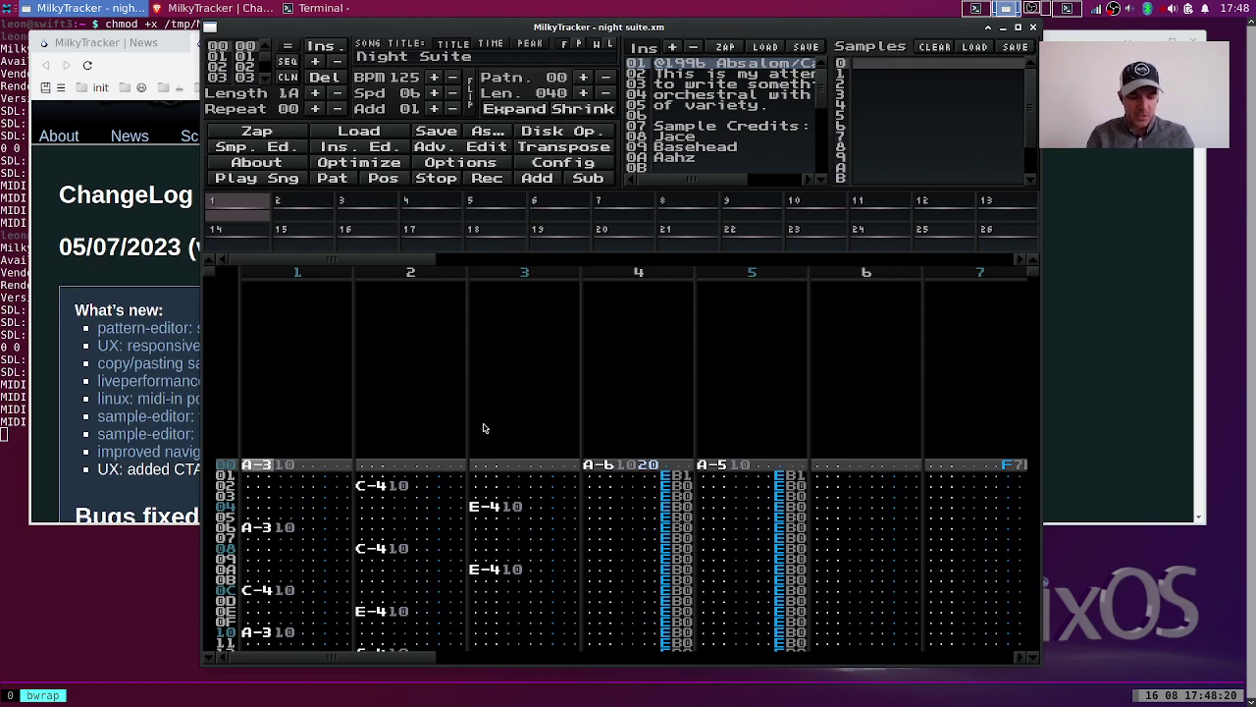
# Toggle the sample and instrument editors, selecting instrument 02 to view its waveform and envelopes.
pyautogui.hotkey('ctrl', 's')
pyautogui.hotkey('ctrl', 'i')
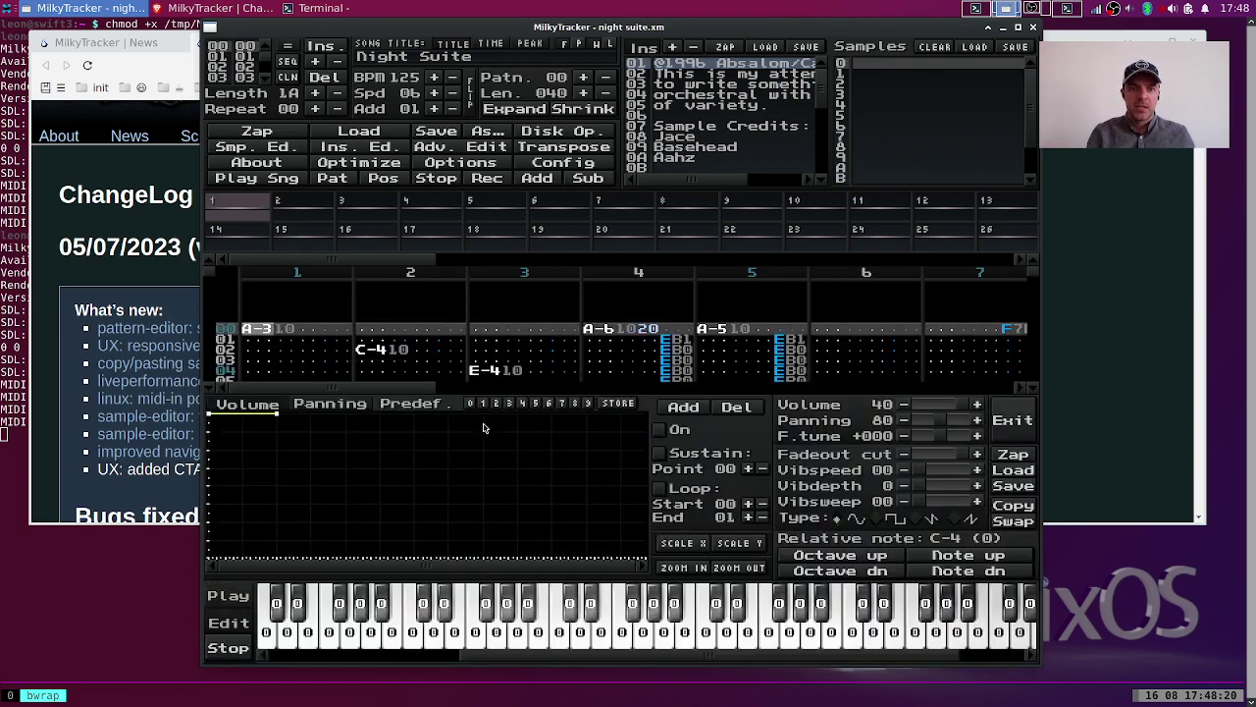
pyautogui.hotkey('ctrl', 'i')
pyautogui.hotkey('ctrl', 's')
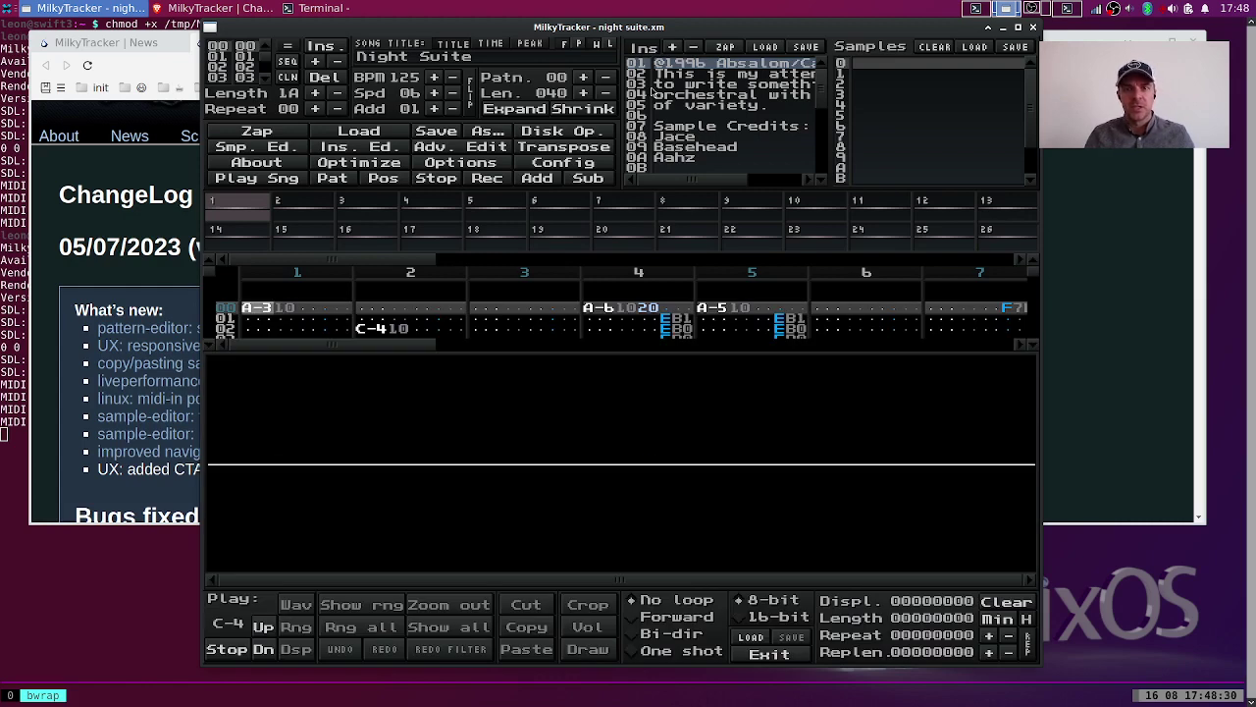
pyautogui.click(679, 76)
pyautogui.hotkey('ctrl', 'i')
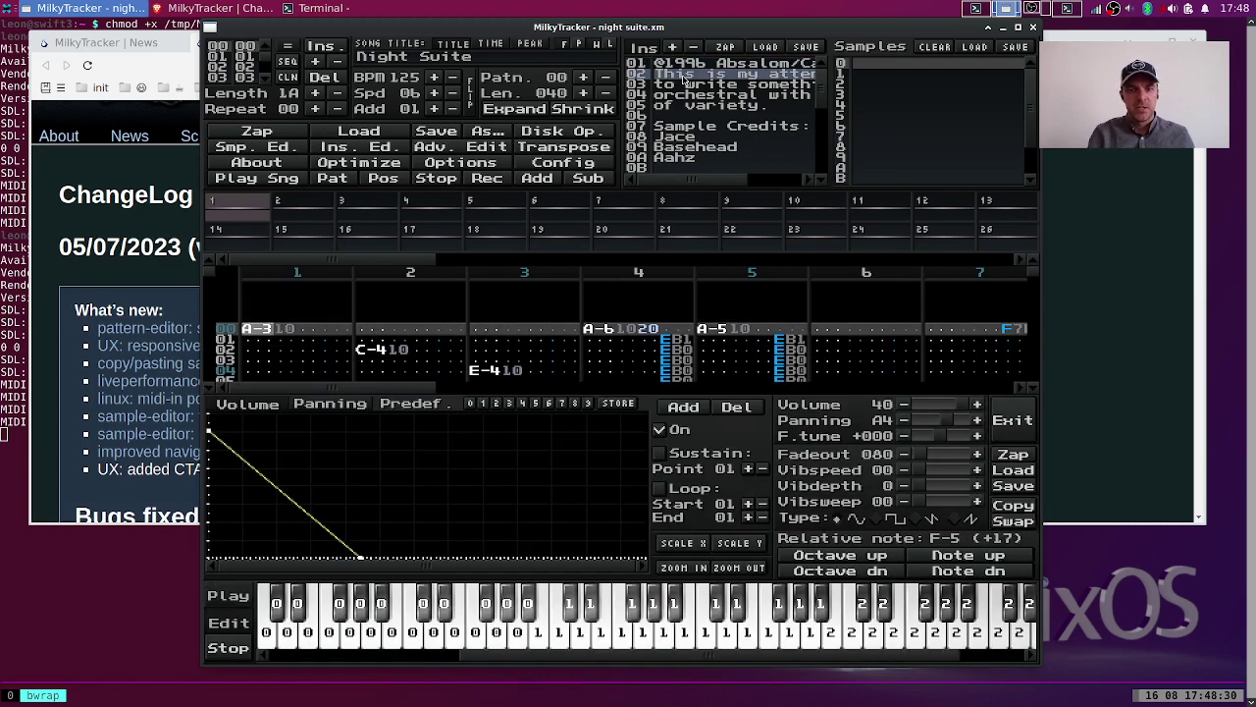
pyautogui.hotkey('ctrl', 'i')
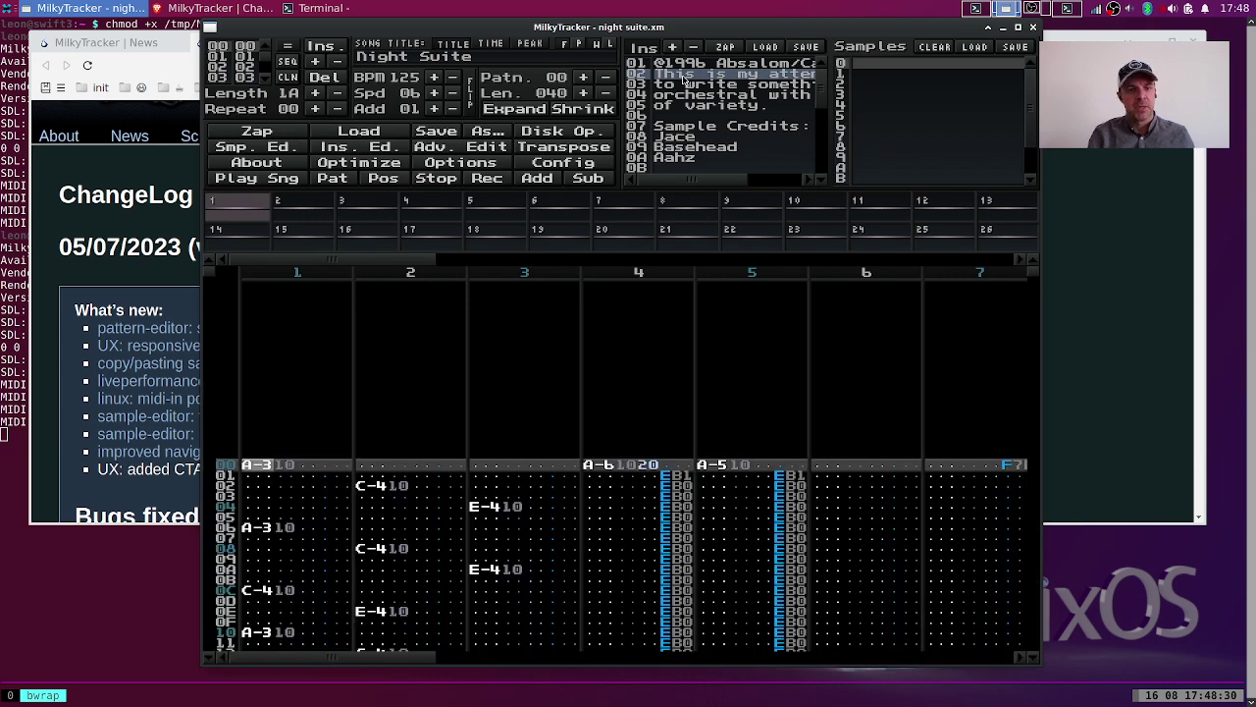
pyautogui.hotkey('ctrl', 'i')
pyautogui.hotkey('ctrl', 'i')
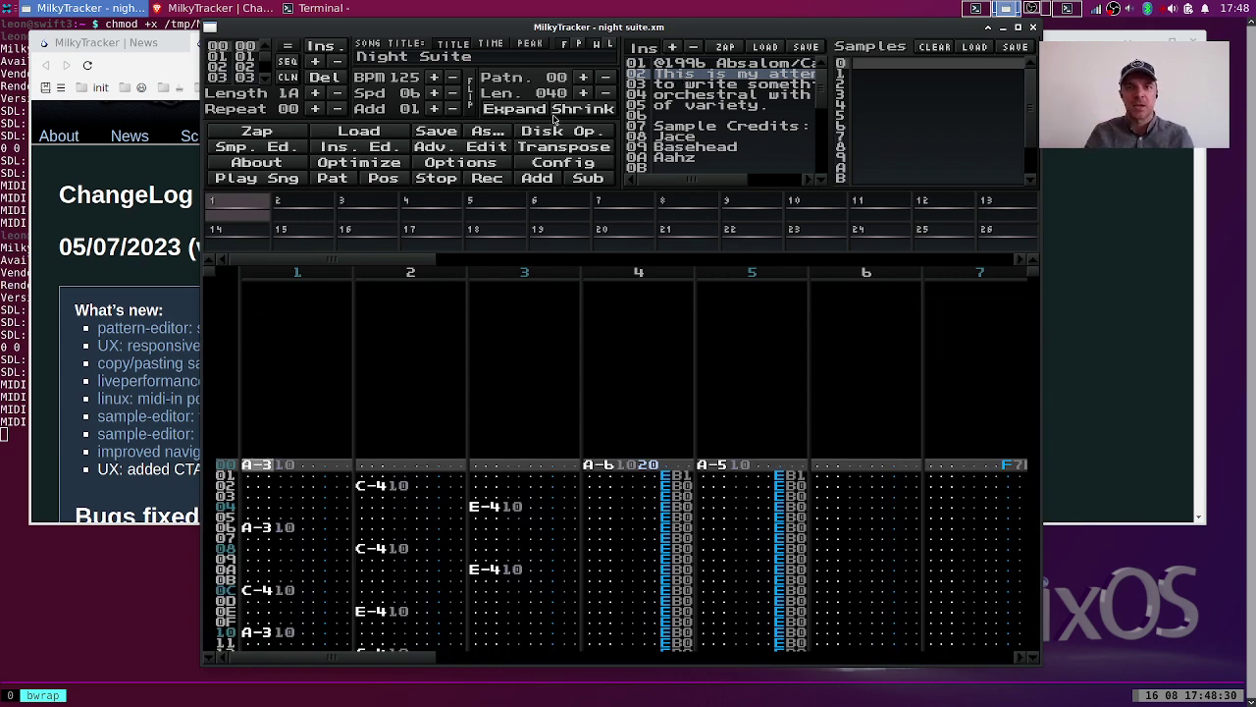
pyautogui.hotkey('ctrl', 's')
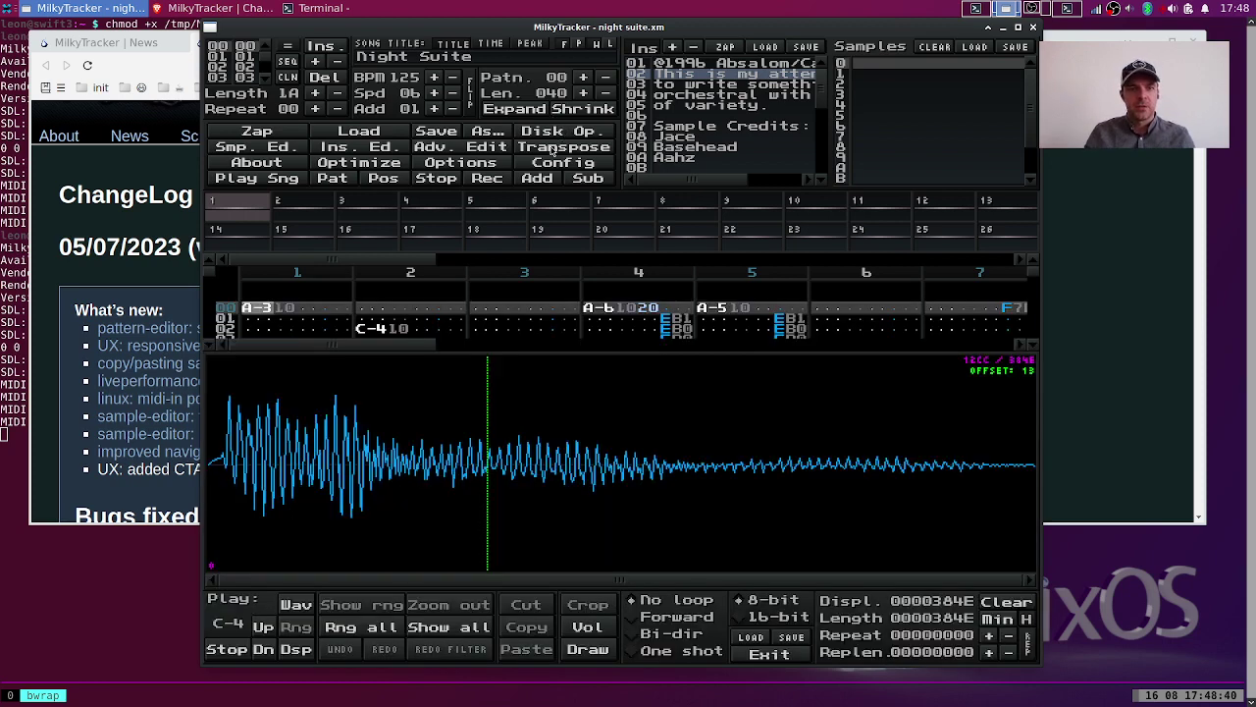
pyautogui.hotkey('ctrl', 'i')
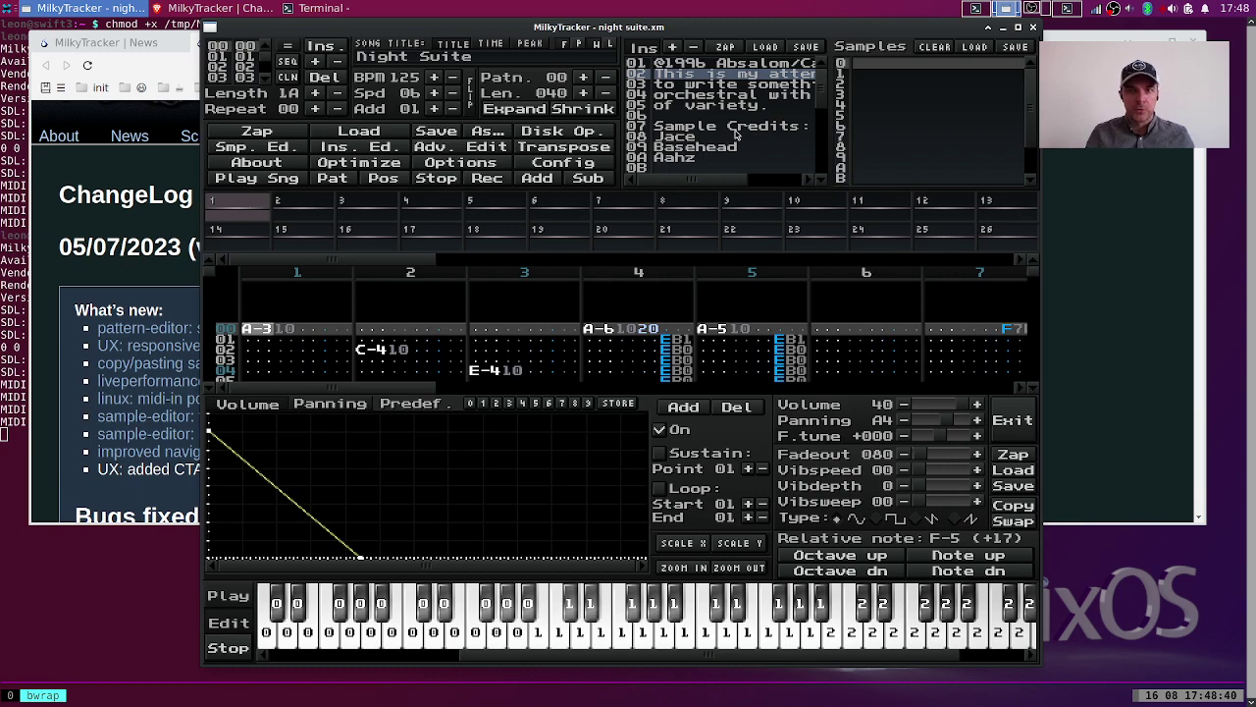
# Step through the instruments in the instrument editor to compare envelopes, ending on instrument 02.
pyautogui.hotkey('shift', 'Up')
pyautogui.hotkey('shift', 'Down')
# In the sample editor, step through instrument waveforms, settling on instrument 05.
pyautogui.hotkey('shift', 'Down')
pyautogui.hotkey('shift', 'Down')
pyautogui.hotkey('shift', 'Down')
pyautogui.hotkey('shift', 'Up')
pyautogui.hotkey('shift', 'Up')
pyautogui.hotkey('shift', 'Up')
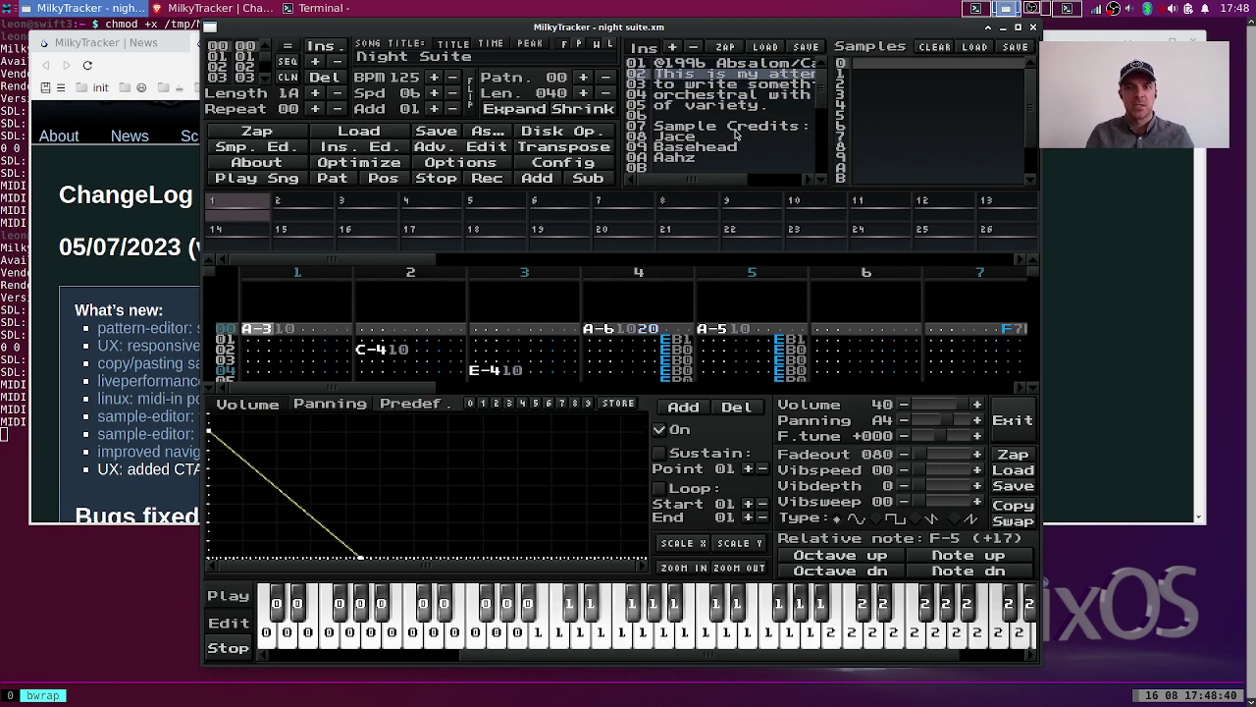
pyautogui.hotkey('ctrl', 'i')
pyautogui.hotkey('ctrl', 's')
pyautogui.hotkey('shift', 'Down')
pyautogui.hotkey('shift', 'Down')
pyautogui.hotkey('shift', 'Down')
pyautogui.hotkey('shift', 'Down')
pyautogui.hotkey('shift', 'Down')
pyautogui.hotkey('shift', 'Down')
pyautogui.hotkey('shift', 'Down')
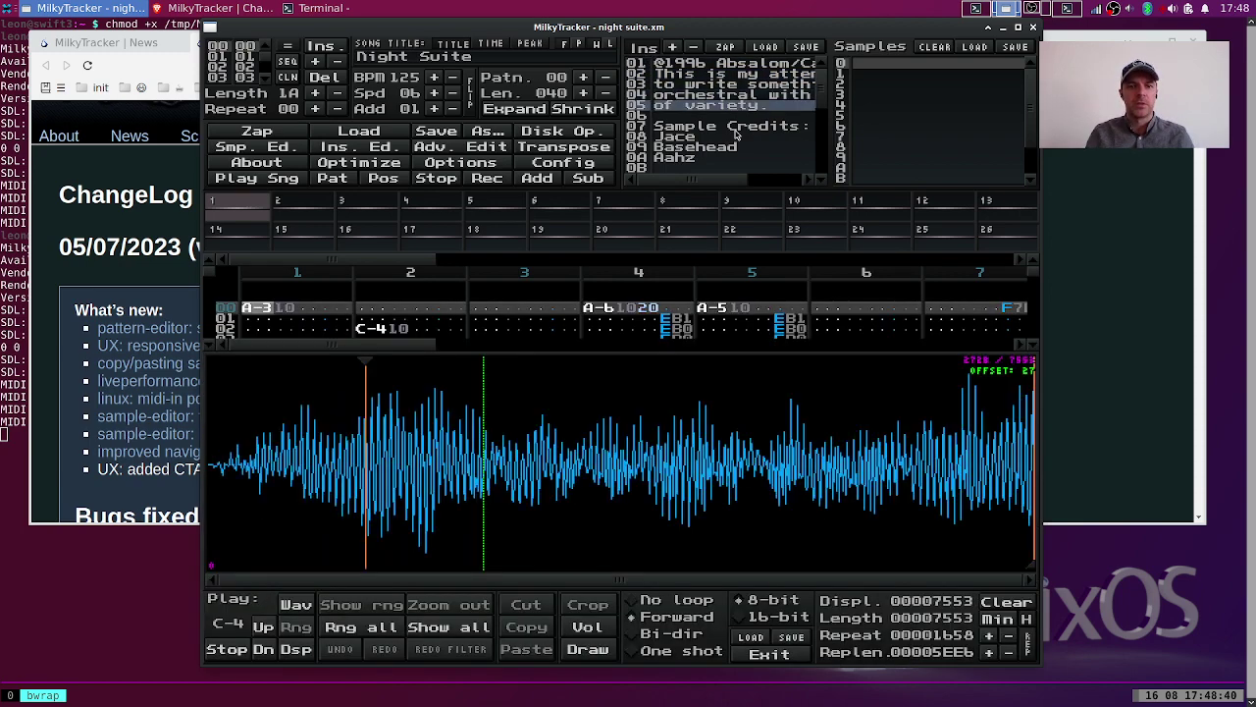
pyautogui.hotkey('shift', 'Up')
pyautogui.hotkey('shift', 'Up')
pyautogui.hotkey('shift', 'Up')
pyautogui.hotkey('shift', 'Up')
pyautogui.hotkey('shift', 'Up')
pyautogui.hotkey('shift', 'Up')
pyautogui.hotkey('shift', 'Down')
pyautogui.hotkey('shift', 'Down')
pyautogui.hotkey('shift', 'Down')
pyautogui.hotkey('shift', 'Down')
pyautogui.hotkey('shift', 'Down')
pyautogui.hotkey('shift', 'Up')
pyautogui.hotkey('shift', 'Up')
pyautogui.hotkey('shift', 'Up')
pyautogui.hotkey('shift', 'Up')
pyautogui.hotkey('shift', 'Up')
pyautogui.hotkey('shift', 'Up')
pyautogui.hotkey('shift', 'Down')
pyautogui.hotkey('shift', 'Down')
pyautogui.hotkey('shift', 'Down')
pyautogui.hotkey('shift', 'Down')
pyautogui.hotkey('shift', 'Up')
pyautogui.hotkey('shift', 'Down')
pyautogui.hotkey('shift', 'Up')
pyautogui.hotkey('shift', 'Down')
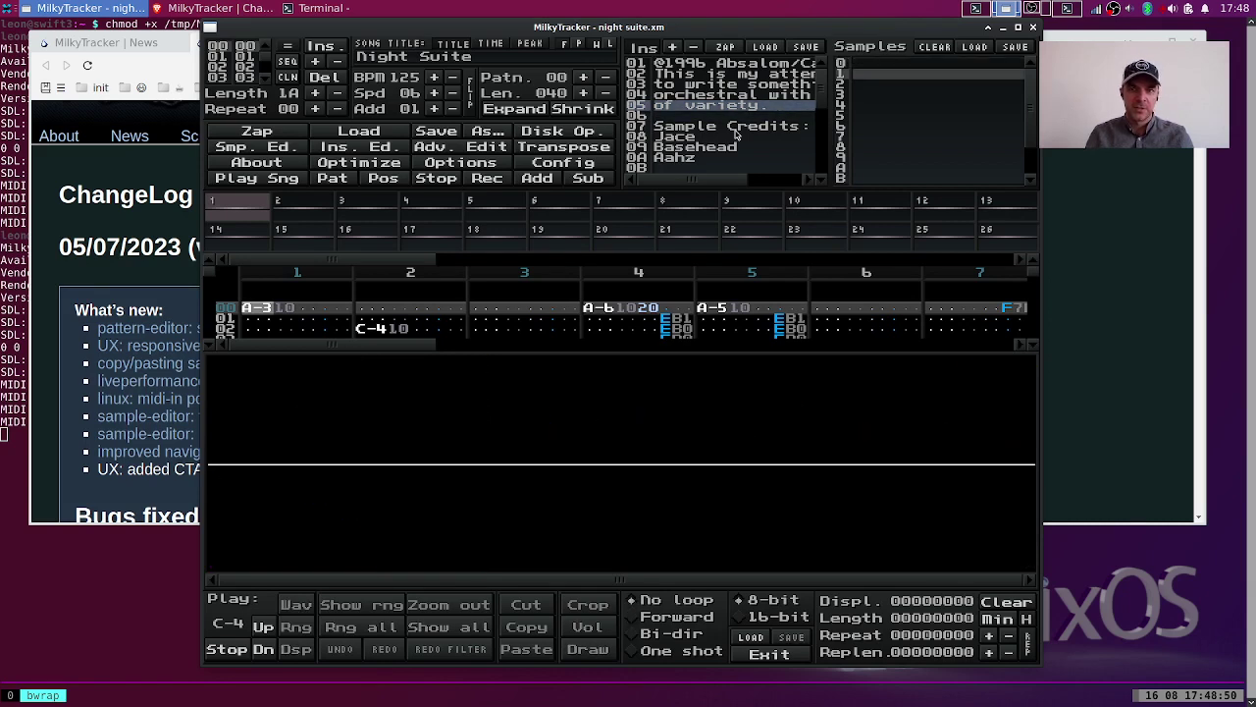
pyautogui.hotkey('shift', 'Down')
pyautogui.hotkey('shift', 'Up')
pyautogui.hotkey('shift', 'Up')
# Step through the samples of instruments 05 and 06, then close the editors to show the full pattern.
pyautogui.hotkey('ctrl', 'shift', 'Down')
pyautogui.hotkey('ctrl', 'shift', 'Down')
pyautogui.hotkey('ctrl', 'shift', 'Down')
pyautogui.hotkey('ctrl', 'shift', 'Down')
pyautogui.hotkey('ctrl', 'shift', 'Up')
pyautogui.hotkey('ctrl', 'shift', 'Up')
pyautogui.hotkey('ctrl', 'shift', 'Up')
pyautogui.hotkey('ctrl', 'shift', 'Up')
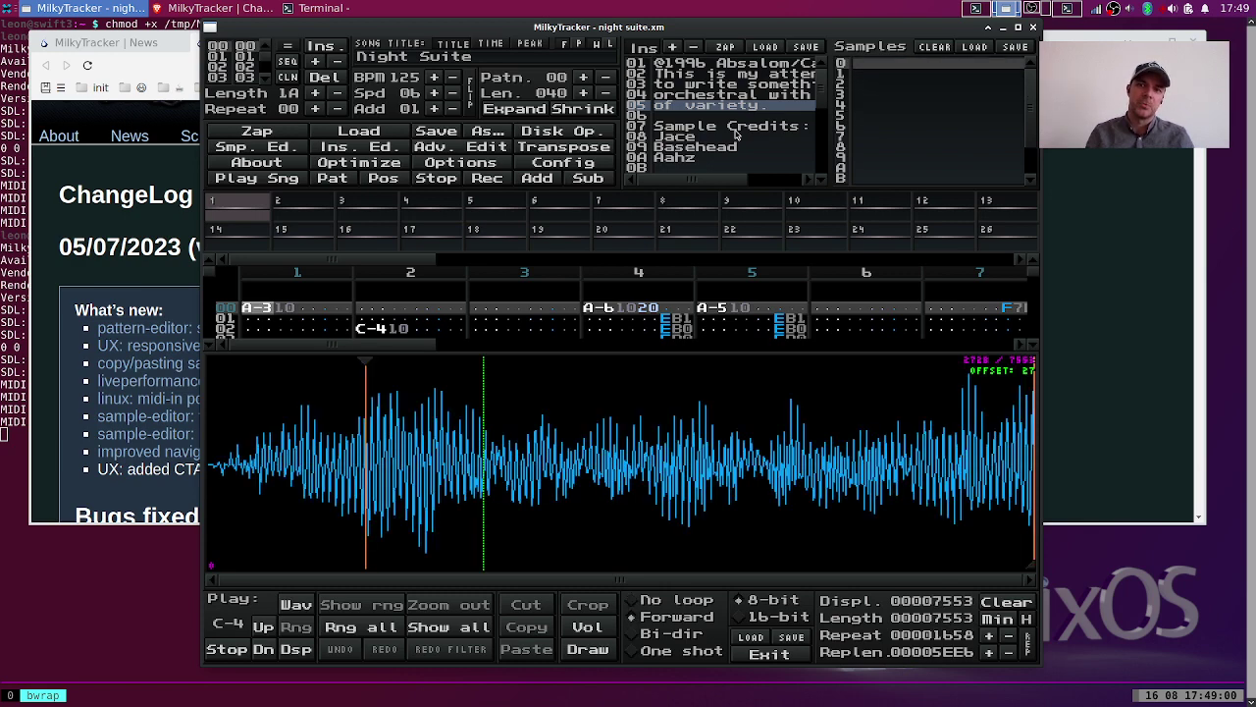
pyautogui.hotkey('ctrl', 'shift', 'Down')
pyautogui.hotkey('ctrl', 'shift', 'Down')
pyautogui.hotkey('ctrl', 'shift', 'Down')
pyautogui.hotkey('ctrl', 'shift', 'Down')
pyautogui.hotkey('ctrl', 'shift', 'Up')
pyautogui.hotkey('ctrl', 'shift', 'Up')
pyautogui.hotkey('ctrl', 'shift', 'Up')
pyautogui.hotkey('ctrl', 'shift', 'Up')
pyautogui.hotkey('shift', 'Down')
pyautogui.hotkey('shift', 'Up')
pyautogui.hotkey('shift', 'Up')
pyautogui.hotkey('shift', 'Down')
pyautogui.hotkey('shift', 'Down')
pyautogui.hotkey('shift', 'Down')
pyautogui.hotkey('shift', 'Up')
pyautogui.hotkey('shift', 'Up')
pyautogui.hotkey('shift', 'Up')
pyautogui.hotkey('ctrl', 'shift', 'Down')
pyautogui.hotkey('ctrl', 'shift', 'Down')
pyautogui.hotkey('ctrl', 'shift', 'Down')
pyautogui.hotkey('ctrl', 'shift', 'Up')
pyautogui.hotkey('ctrl', 'shift', 'Up')
pyautogui.hotkey('ctrl', 'shift', 'Up')
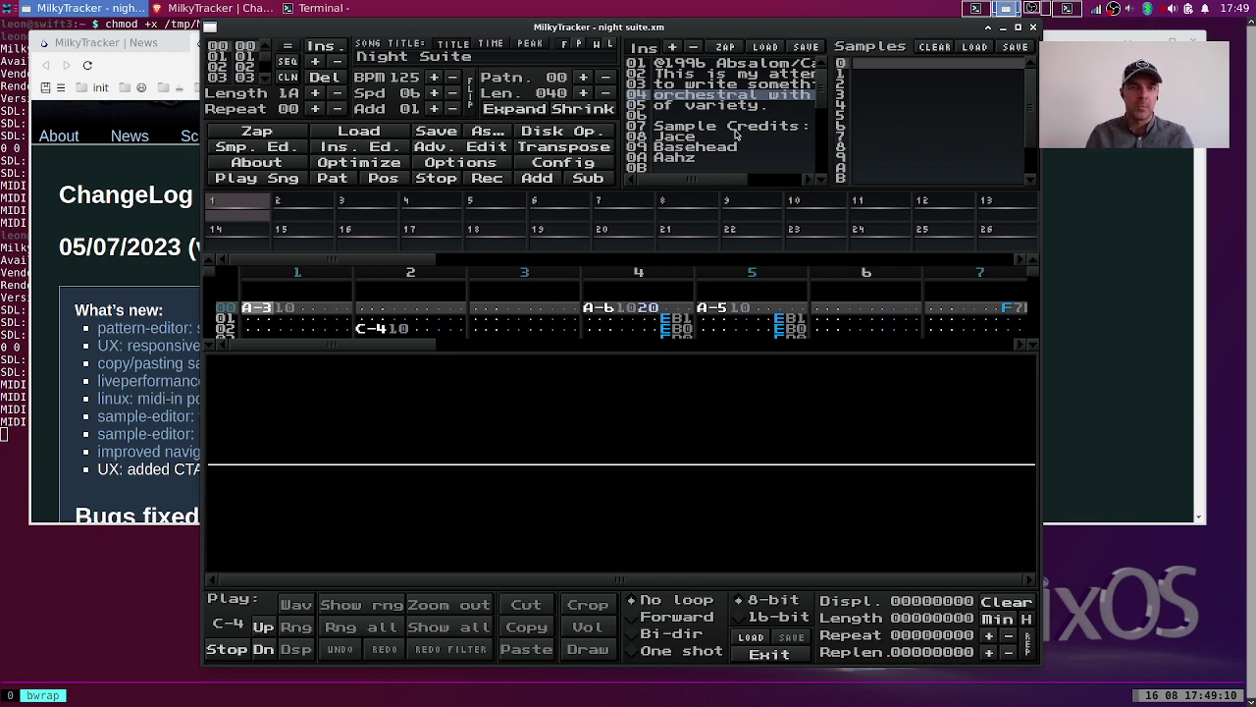
pyautogui.hotkey('ctrl', 'i')
pyautogui.hotkey('ctrl', 'i')
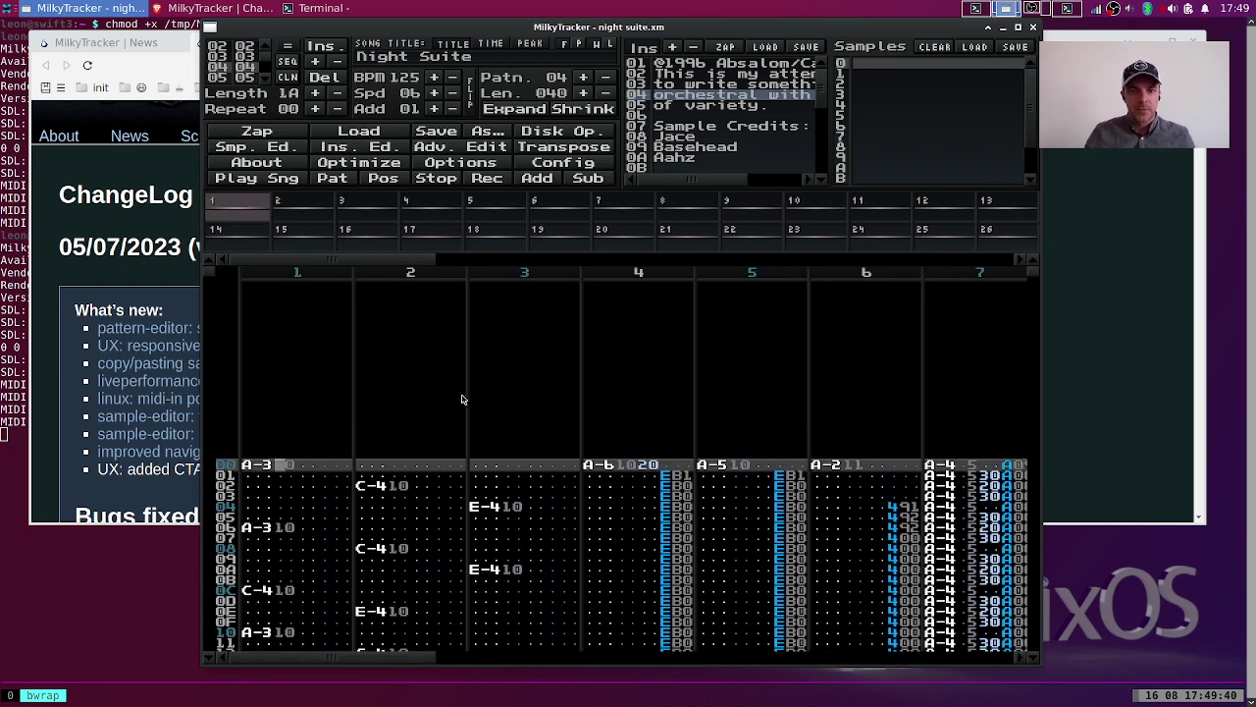
# Turn on recording at channel 3 row 00, set edit step 08, and clear the E-4 notes in rows 01–09.
pyautogui.click(479, 471)
pyautogui.press('space')
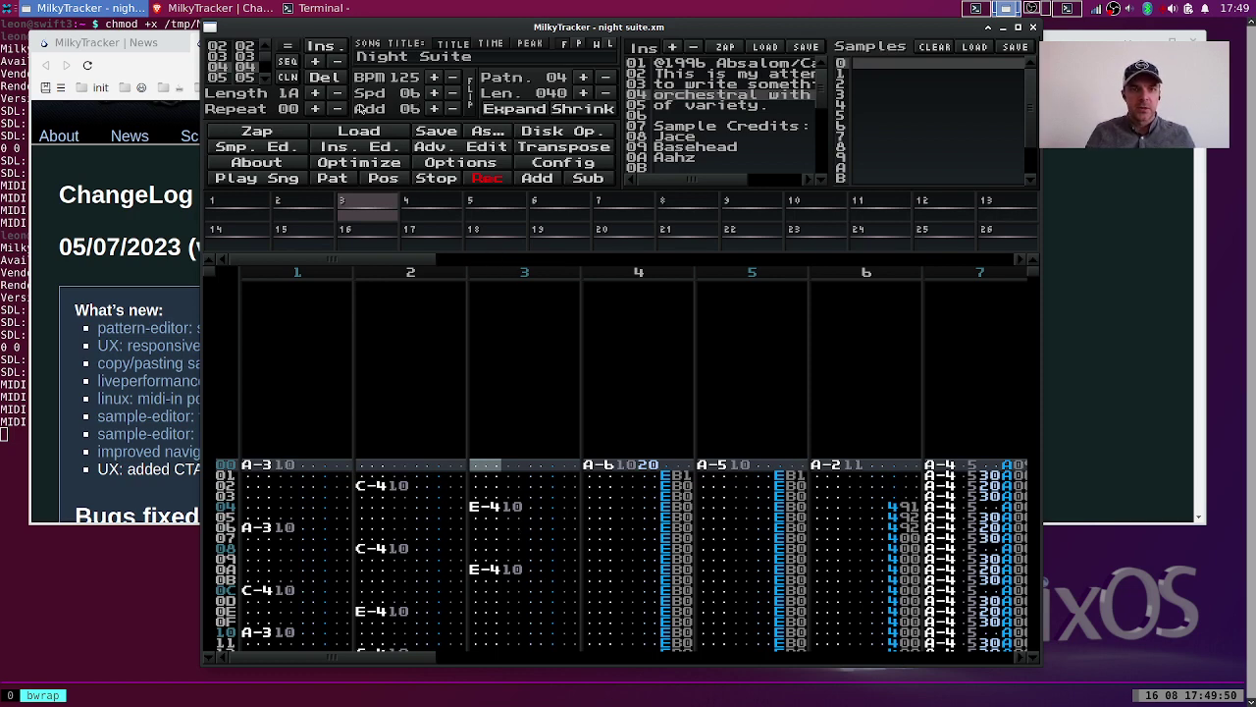
pyautogui.click(433, 109)
pyautogui.click(433, 109)
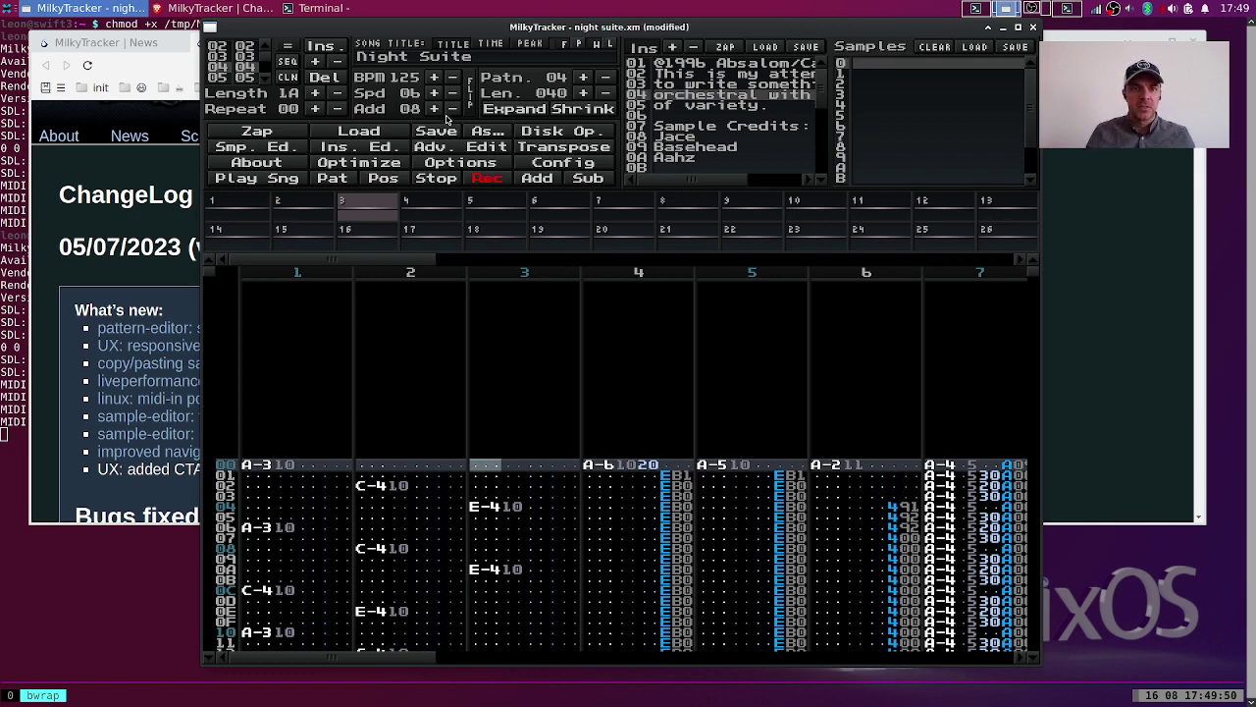
pyautogui.moveTo(497, 484); pyautogui.dragTo(542, 601)
pyautogui.press('Delete')
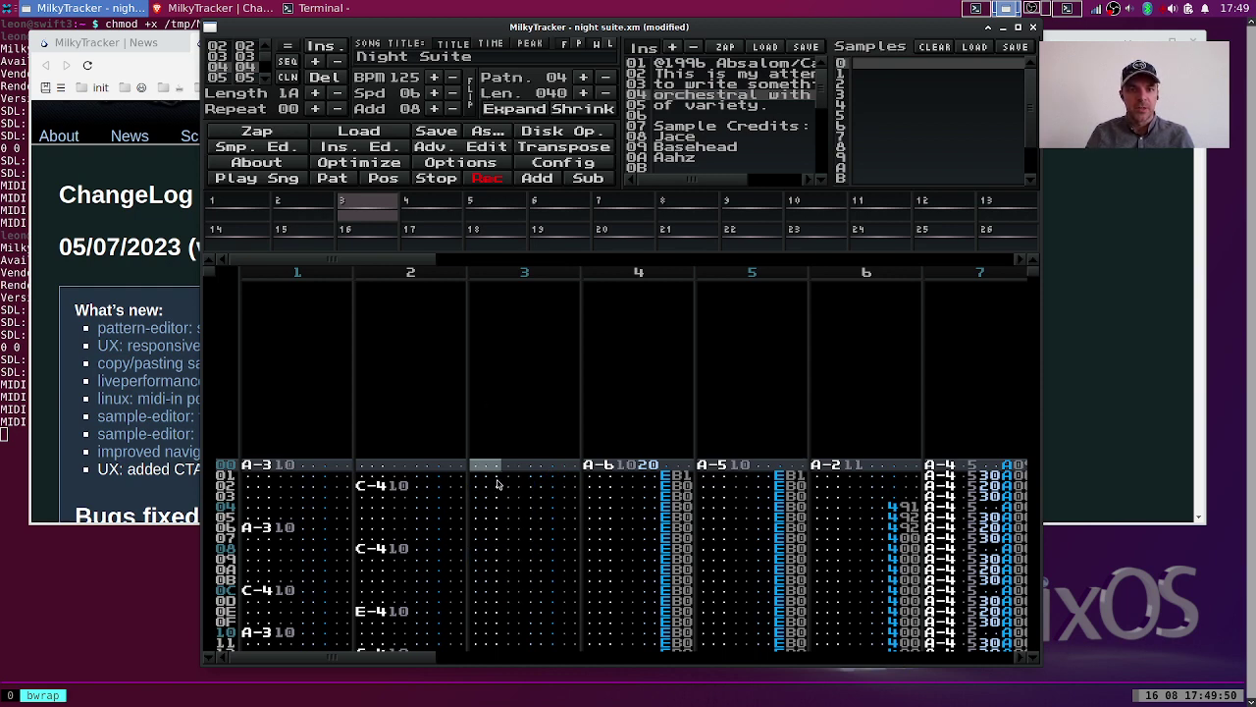
# Enter C-5 notes for instrument 4 every 8 rows down channel 3, then raise the browser.
pyautogui.press('q')
pyautogui.press('q')
pyautogui.press('q')
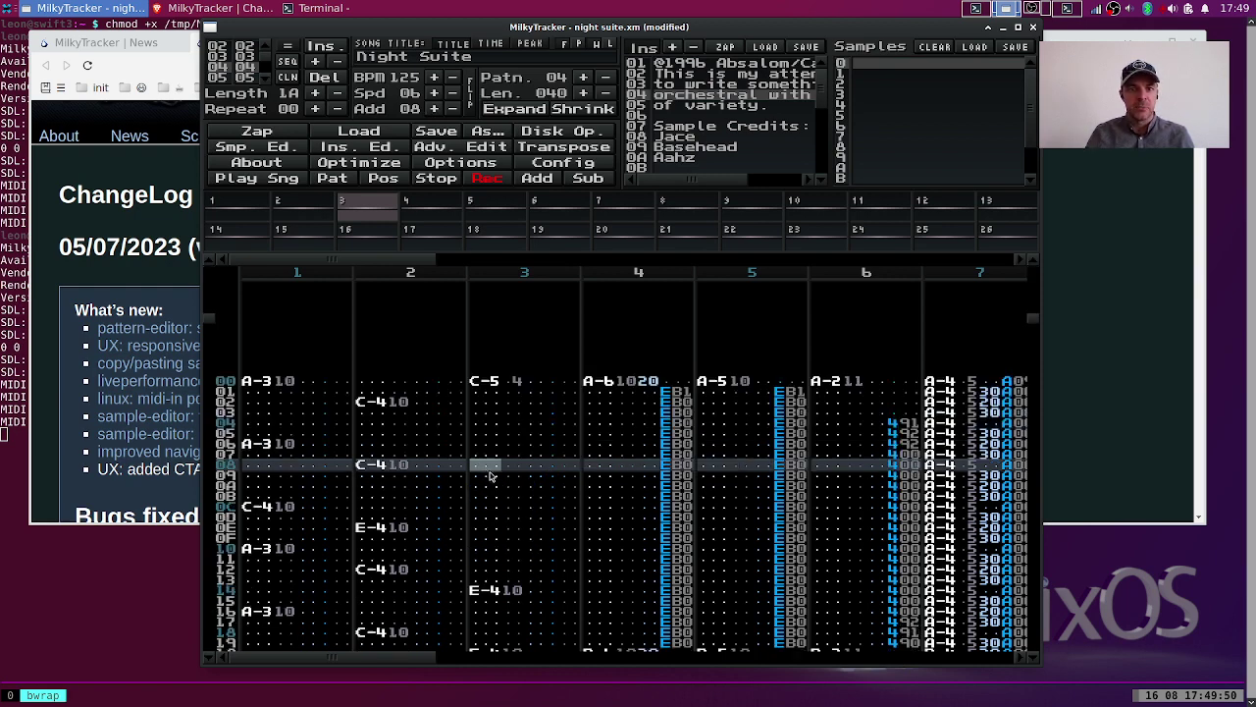
pyautogui.hotkey('ctrl', 'z')
pyautogui.hotkey('ctrl', 'z')
pyautogui.hotkey('ctrl', 'z')
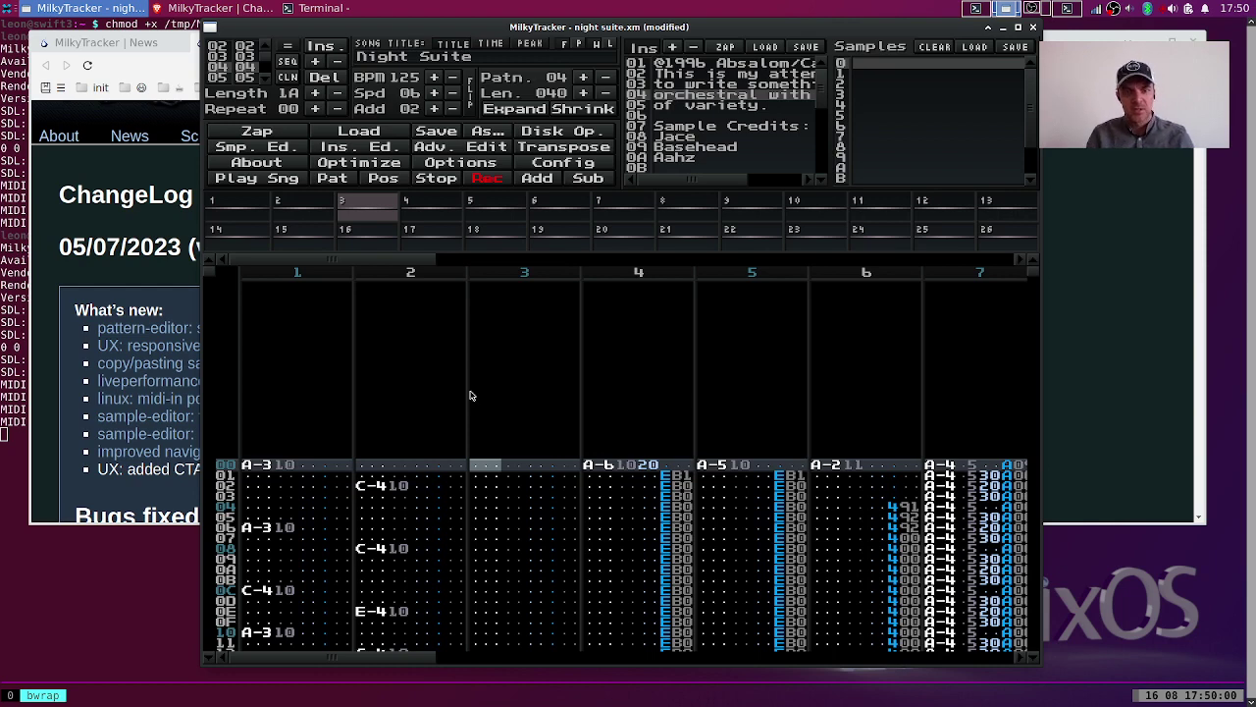
pyautogui.press('q')
pyautogui.press('q')
pyautogui.press('q')
pyautogui.press('q')
pyautogui.press('q')
pyautogui.press('q')
pyautogui.press('q')
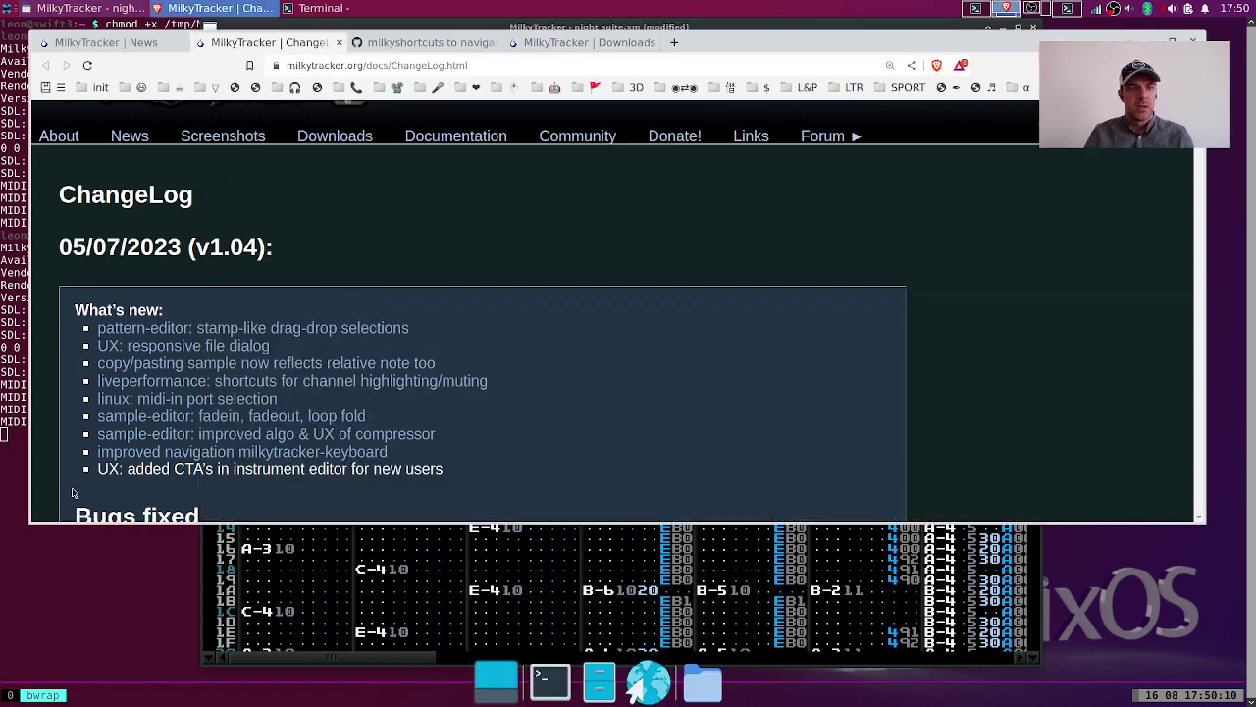
pyautogui.click(77, 493)
# Read the keyboard-shortcuts pull request's shortcut list.
pyautogui.click(427, 43)
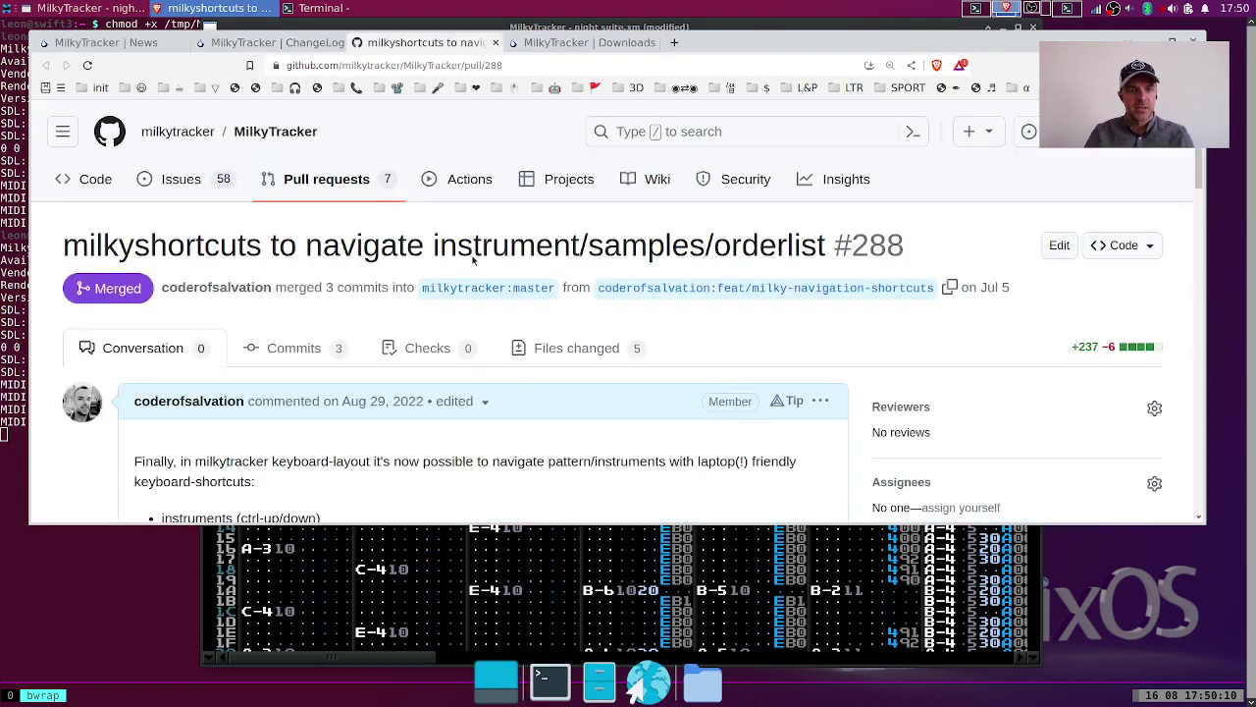
pyautogui.scroll(-5, 314, 336)
pyautogui.scroll(-5, 469, 404)
pyautogui.scroll(1, 461, 403)
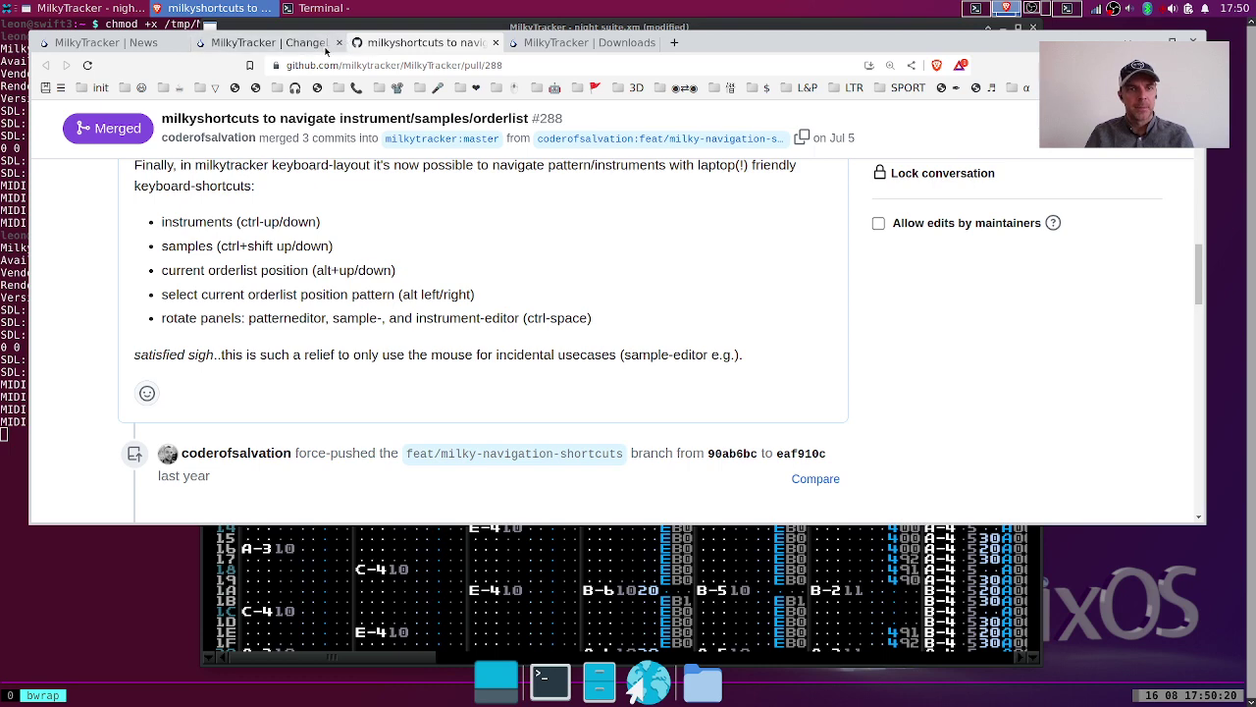
# Scroll the v1.04 ChangeLog, then bring the terminal to the front.
pyautogui.click(260, 43)
pyautogui.scroll(-1, 263, 403)
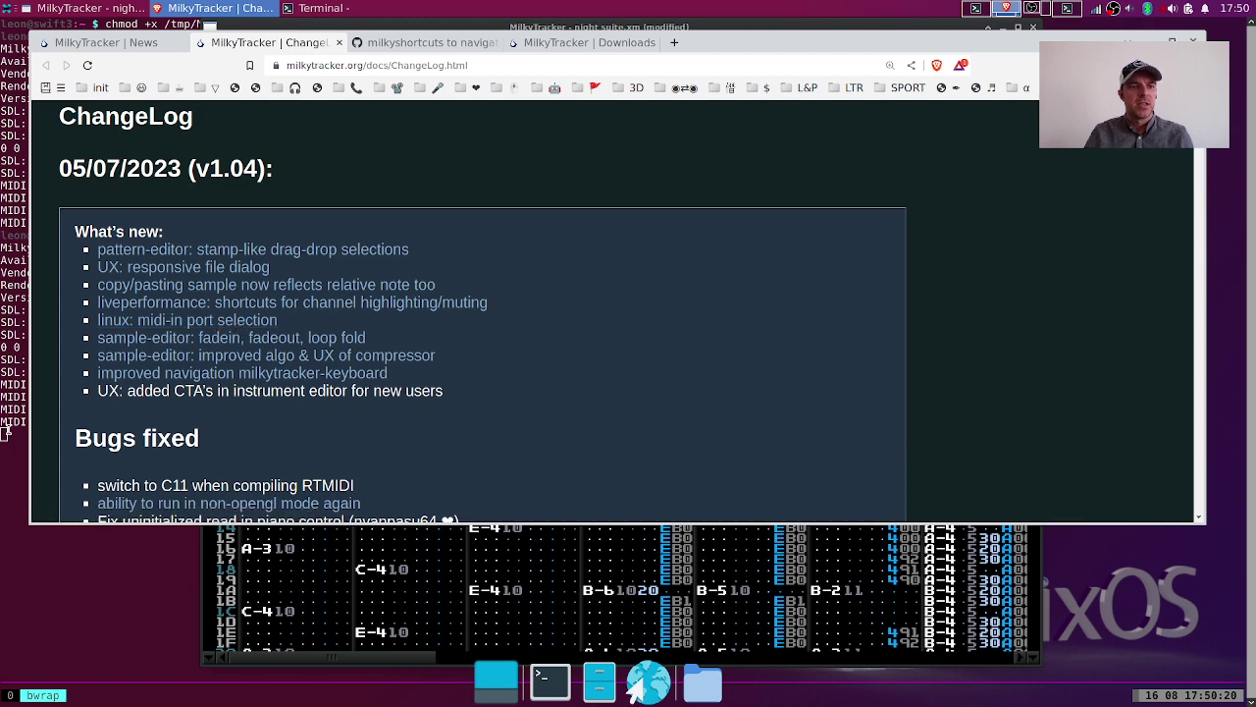
pyautogui.click(5, 432)
# Repeatedly highlight the MIDI_IN=x port-selection hint in the terminal output.
pyautogui.doubleClick(79, 421)
pyautogui.click(78, 424)
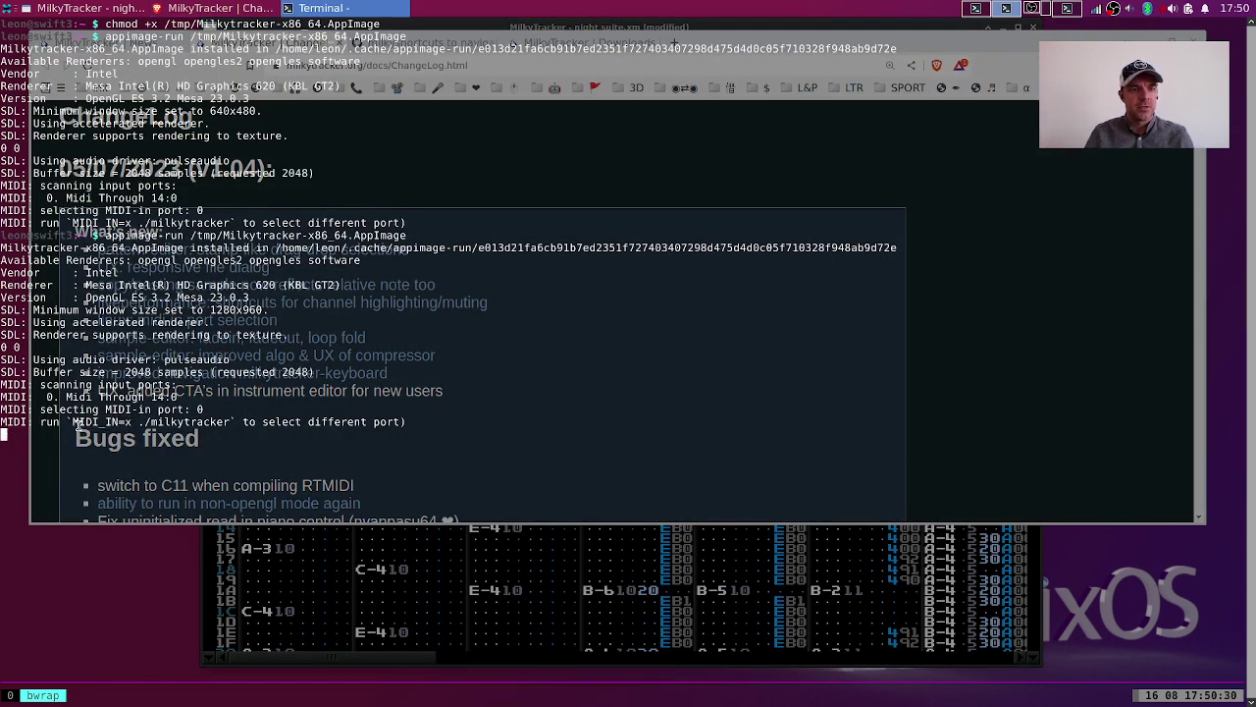
pyautogui.moveTo(79, 423); pyautogui.dragTo(139, 427)
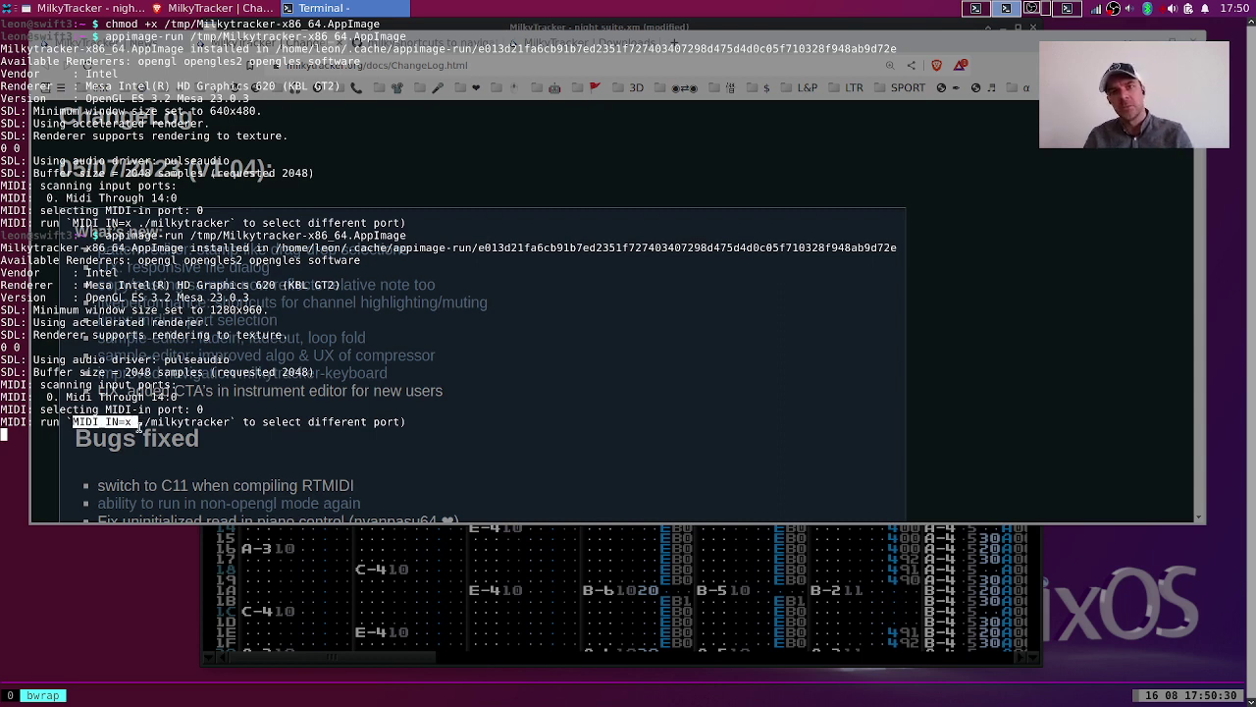
pyautogui.click(127, 425)
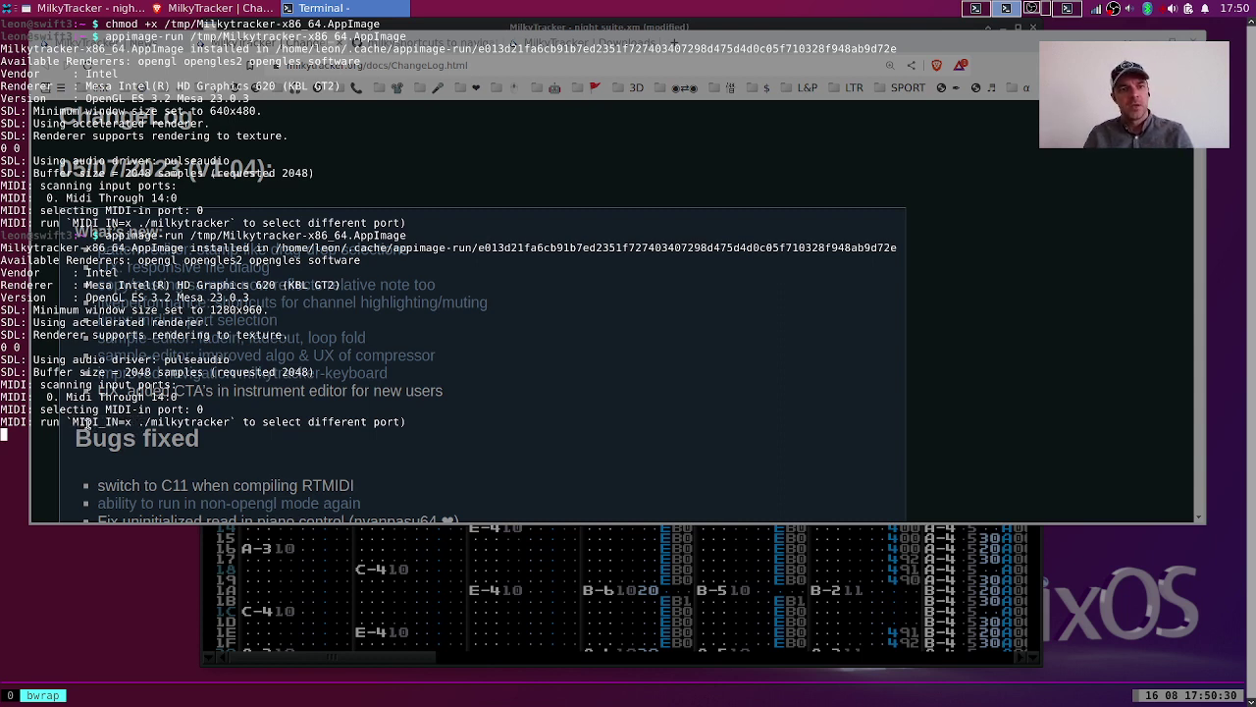
pyautogui.moveTo(76, 424); pyautogui.dragTo(138, 422)
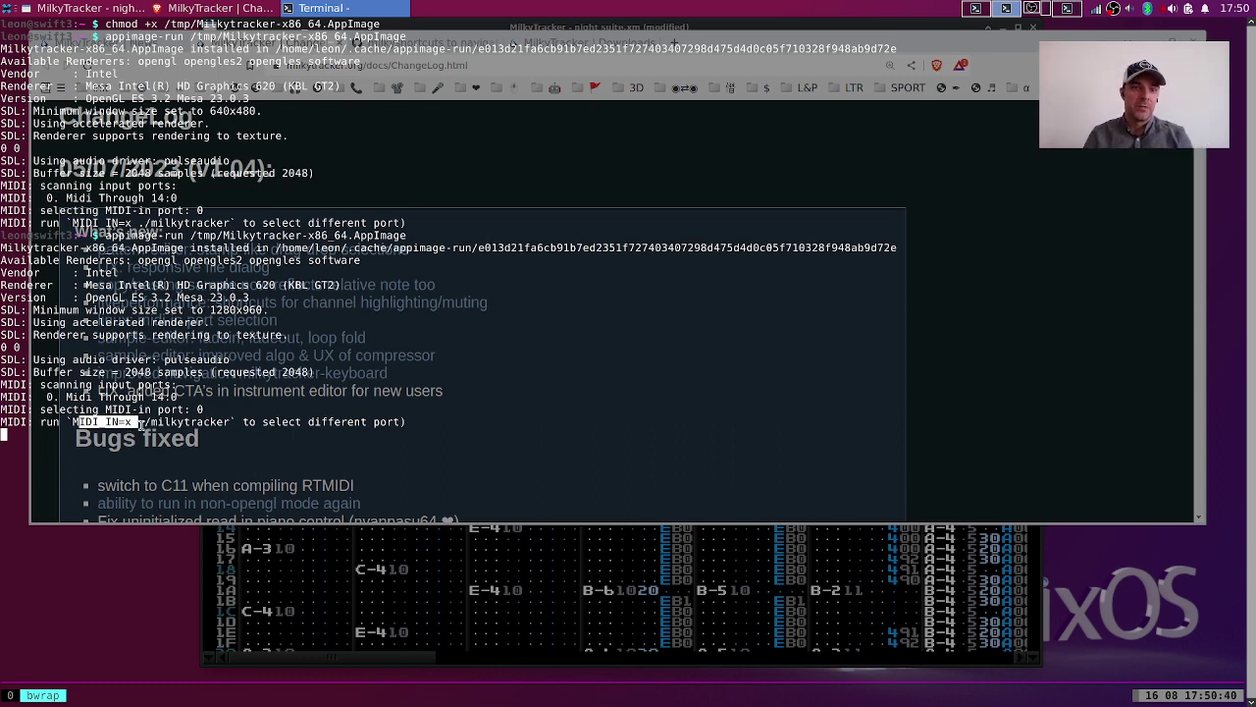
pyautogui.moveTo(141, 422); pyautogui.dragTo(71, 422)
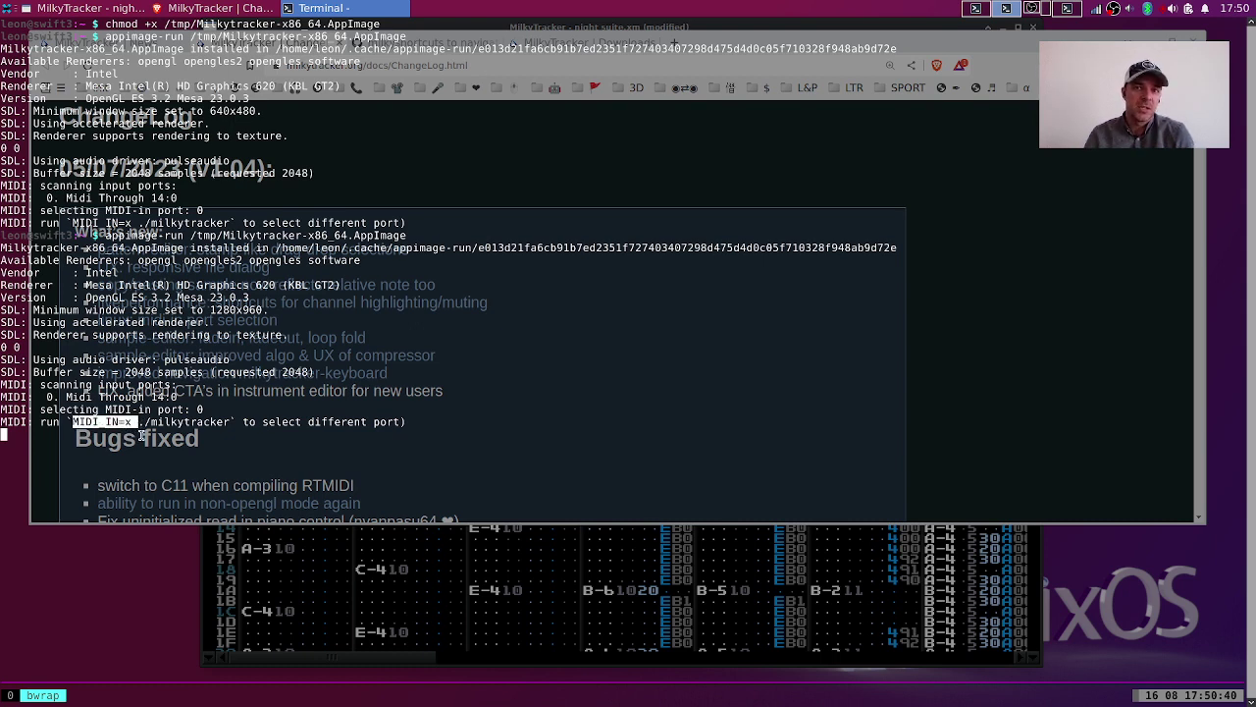
pyautogui.click(200, 409)
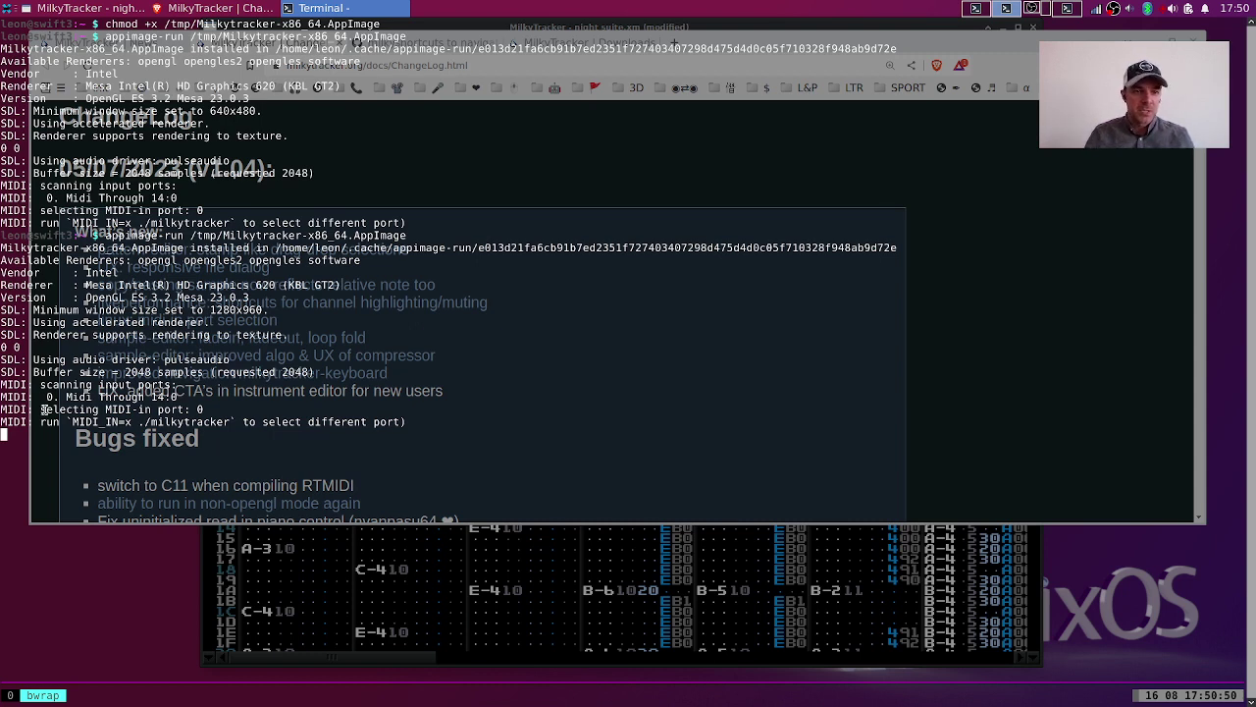
# Highlight the MIDI-in port lines, the word MIDI_IN=x, and the whole hint line in turn.
pyautogui.moveTo(79, 421); pyautogui.dragTo(106, 410)
pyautogui.click(117, 421)
pyautogui.doubleClick(117, 421)
pyautogui.click(149, 432)
pyautogui.tripleClick(229, 422)
pyautogui.click(228, 422)
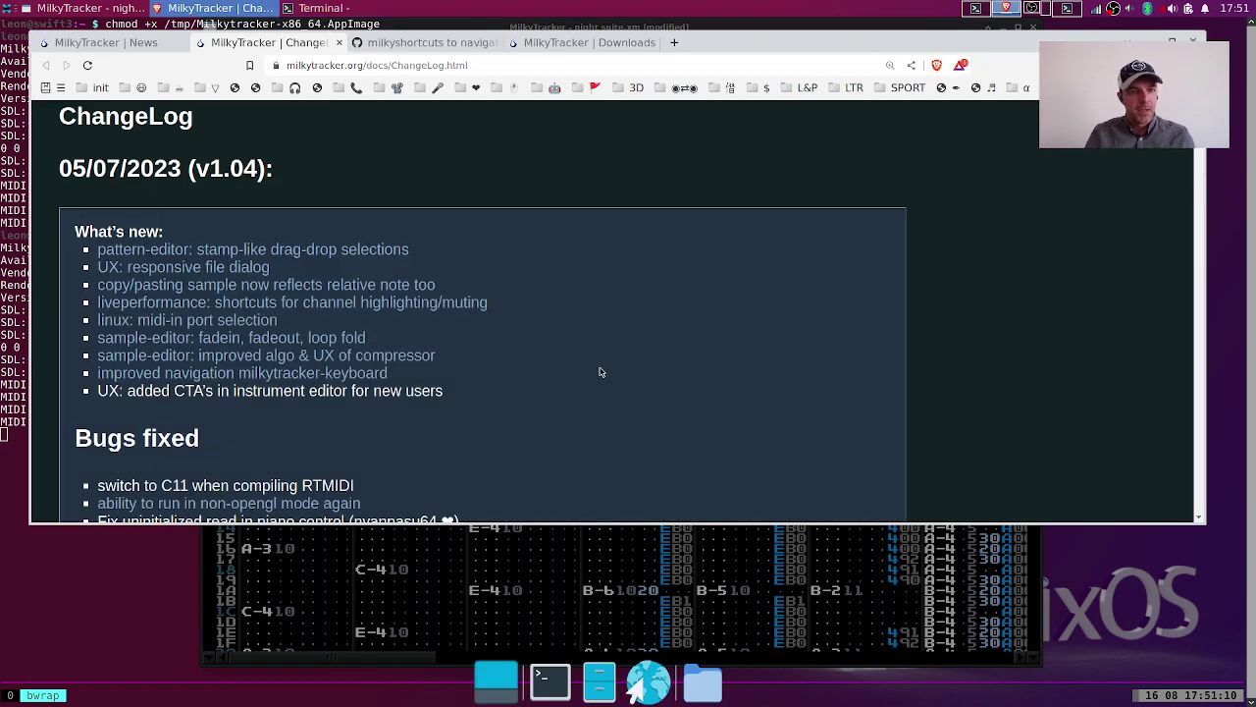
# Scroll the v1.04 ChangeLog in Brave, then Alt+Tab back to MilkyTracker.
pyautogui.scroll(-3, 594, 380)
pyautogui.scroll(3, 594, 380)
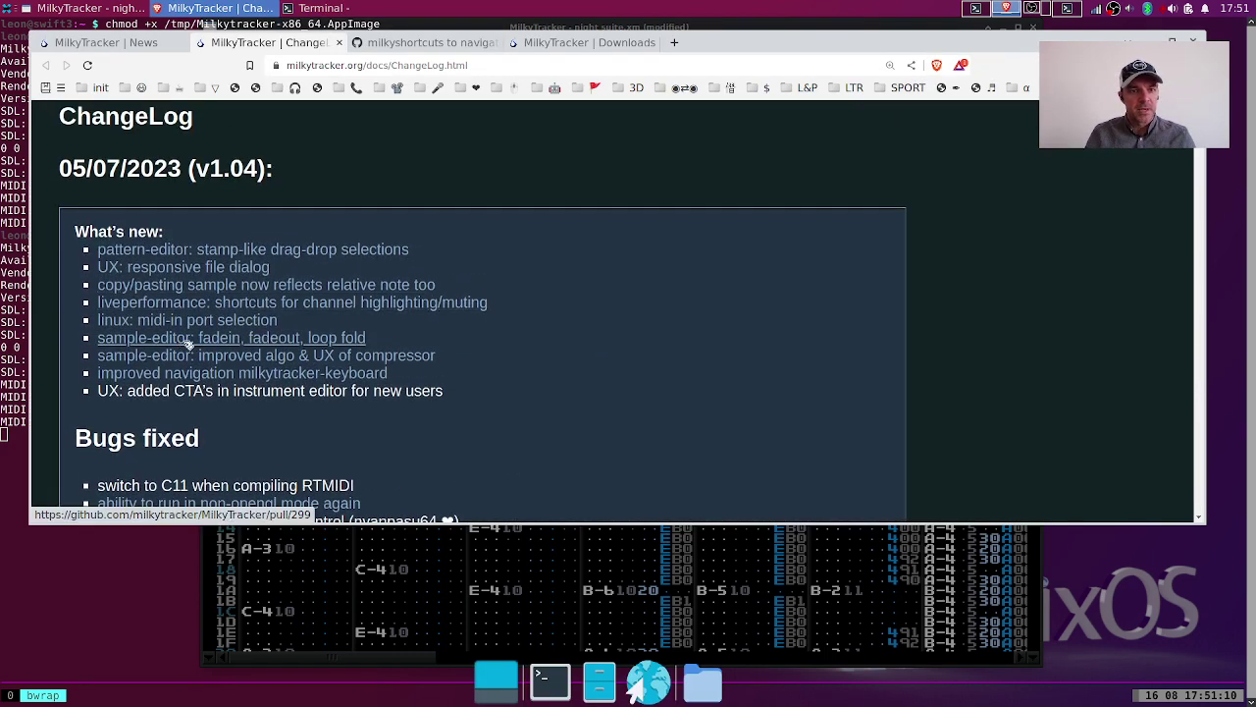
pyautogui.hotkey('alt', 'Tab')
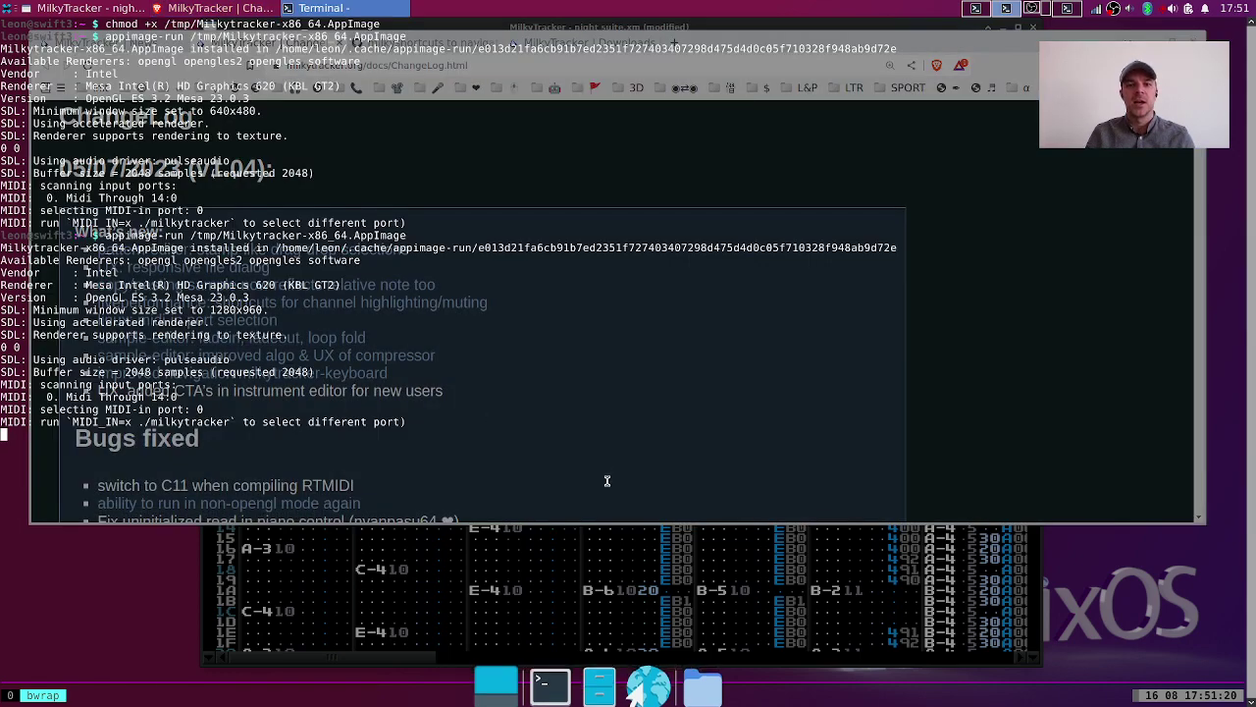
pyautogui.hotkey('alt', 'Tab')
# Show instrument 02's sample in the sample editor and play it several times.
pyautogui.hotkey('ctrl', 's')
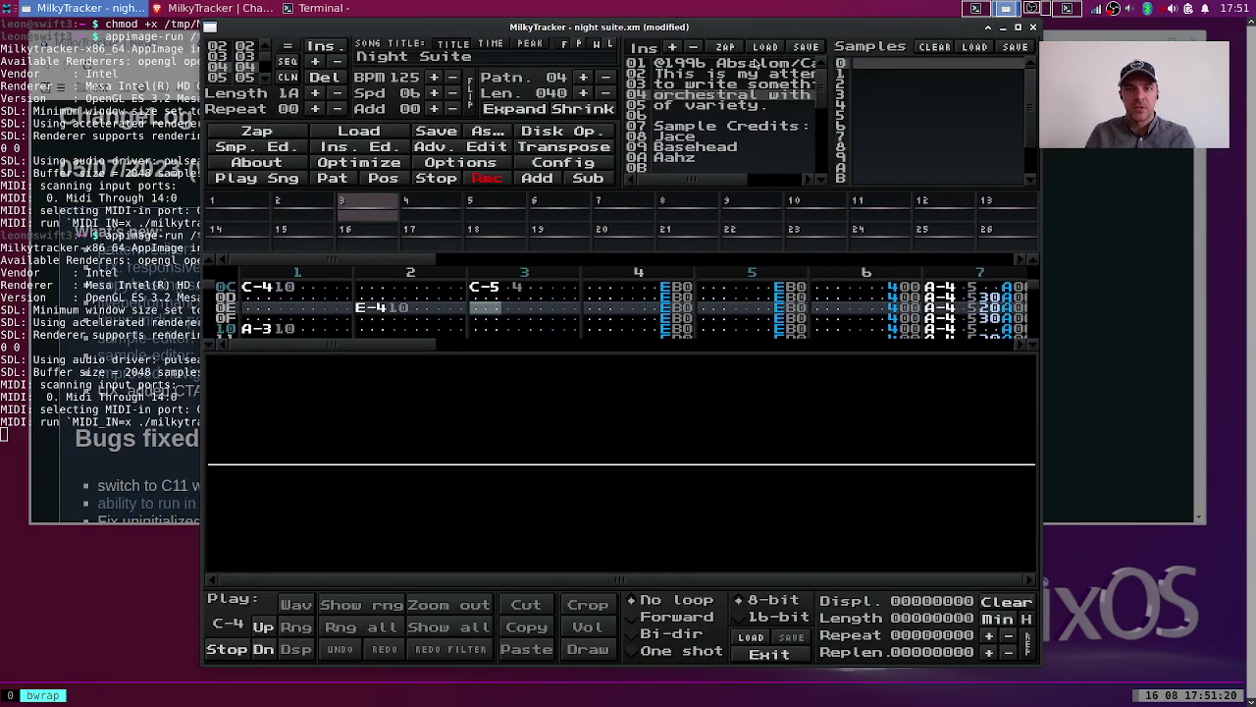
pyautogui.click(728, 63)
pyautogui.click(728, 74)
pyautogui.press('space')
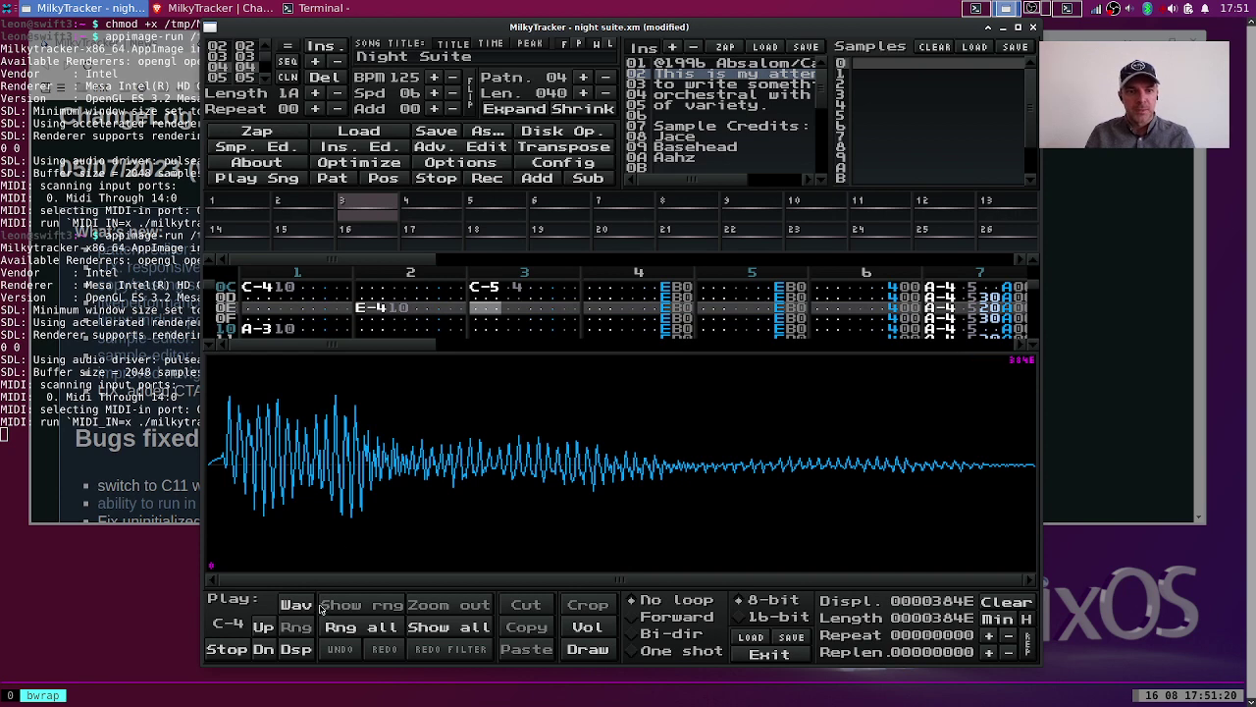
pyautogui.click(305, 607)
pyautogui.click(306, 606)
pyautogui.click(306, 606)
pyautogui.click(306, 606)
# Select the sample's tail after the first hit, apply Advanced > Fade out, then undo it.
pyautogui.rightClick(429, 435)
pyautogui.click(360, 442)
pyautogui.moveTo(301, 434); pyautogui.dragTo(1103, 501)
pyautogui.rightClick(557, 469)
pyautogui.moveTo(633, 599)
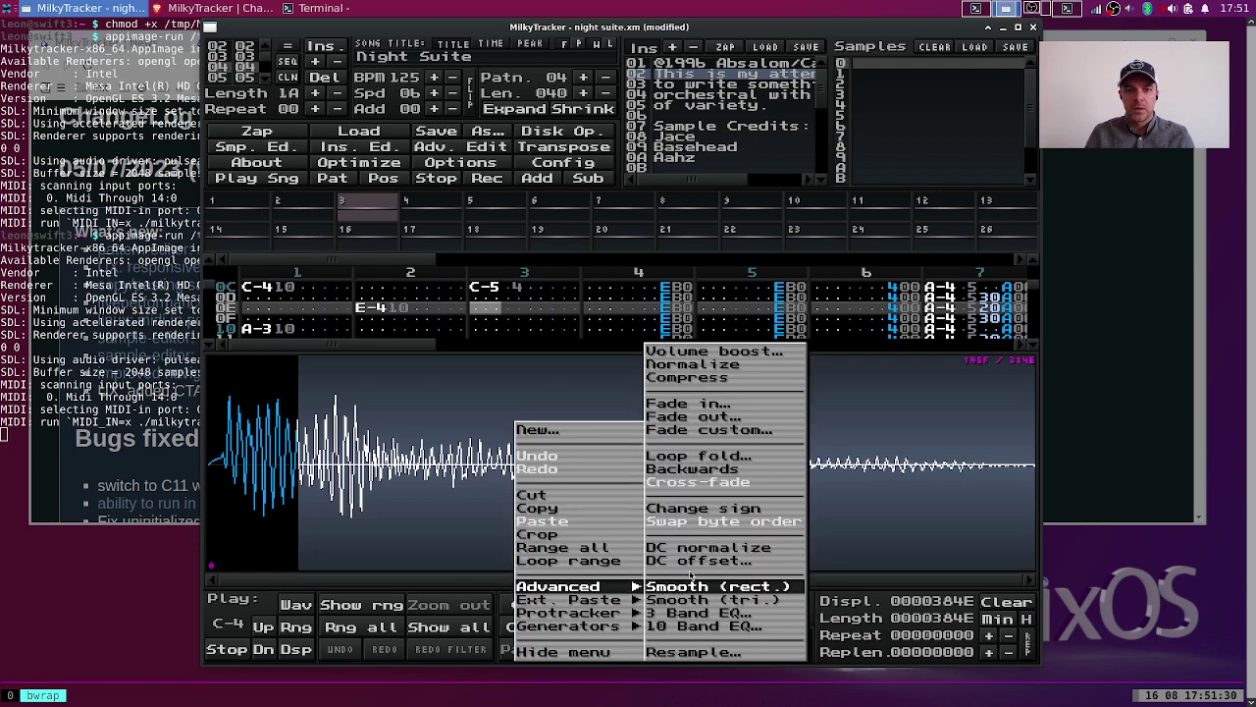
pyautogui.click(713, 420)
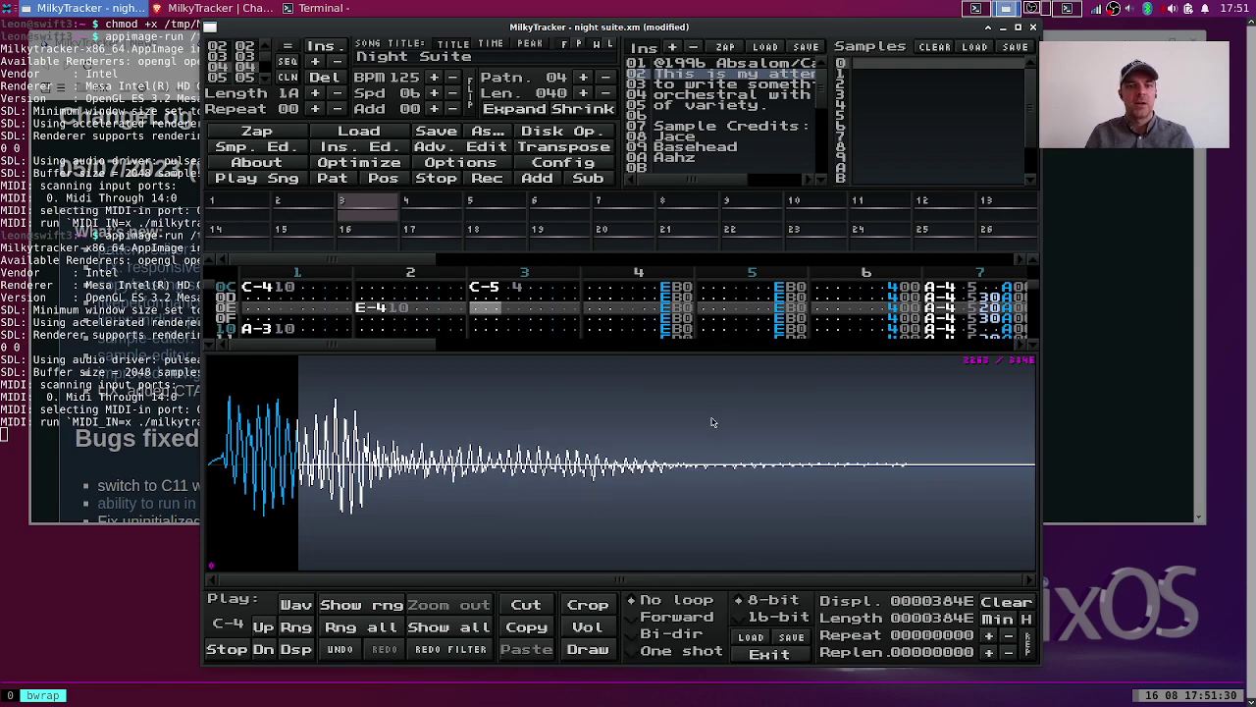
pyautogui.click(340, 651)
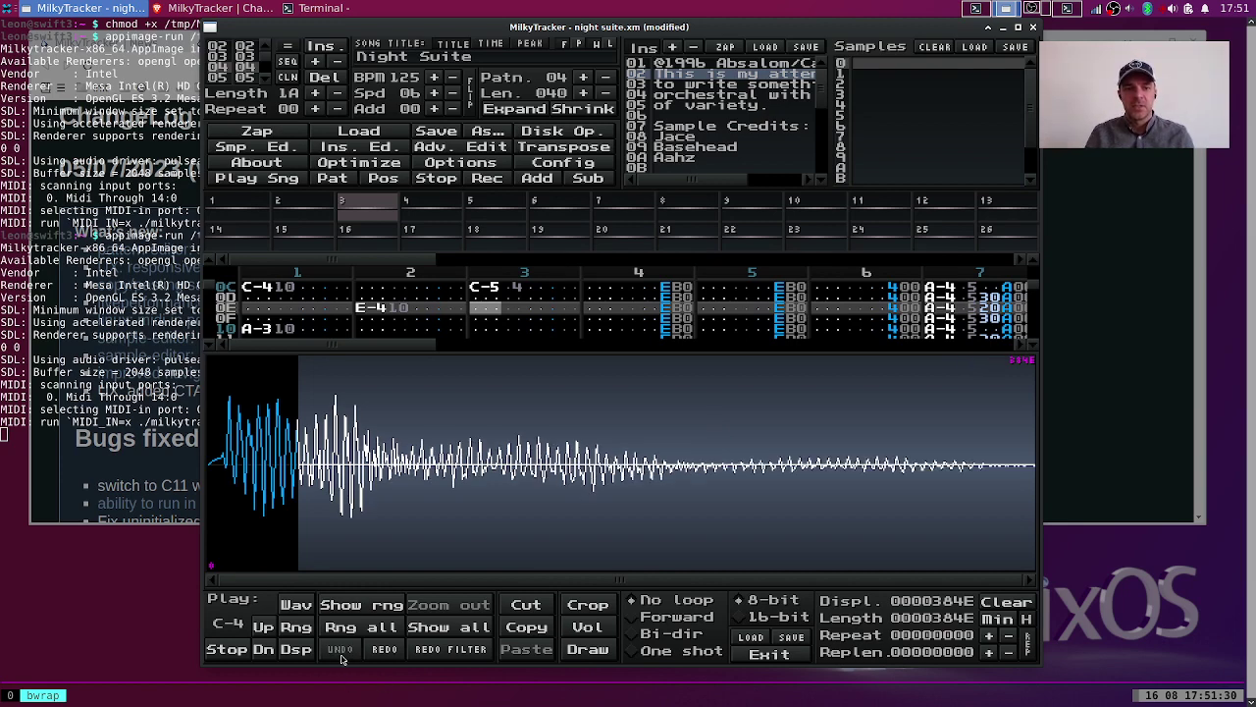
pyautogui.rightClick(442, 483)
# Apply a custom fade with start volume 100 and end volume -14, then undo it.
pyautogui.moveTo(530, 587)
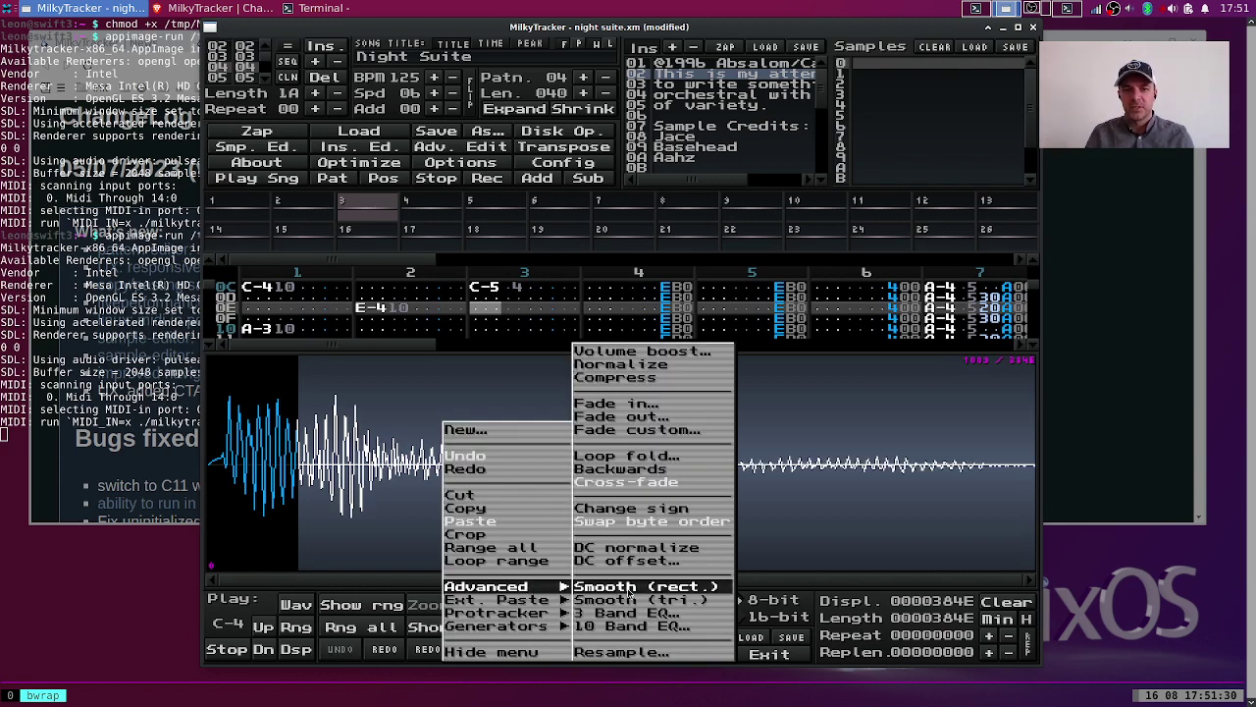
pyautogui.click(618, 430)
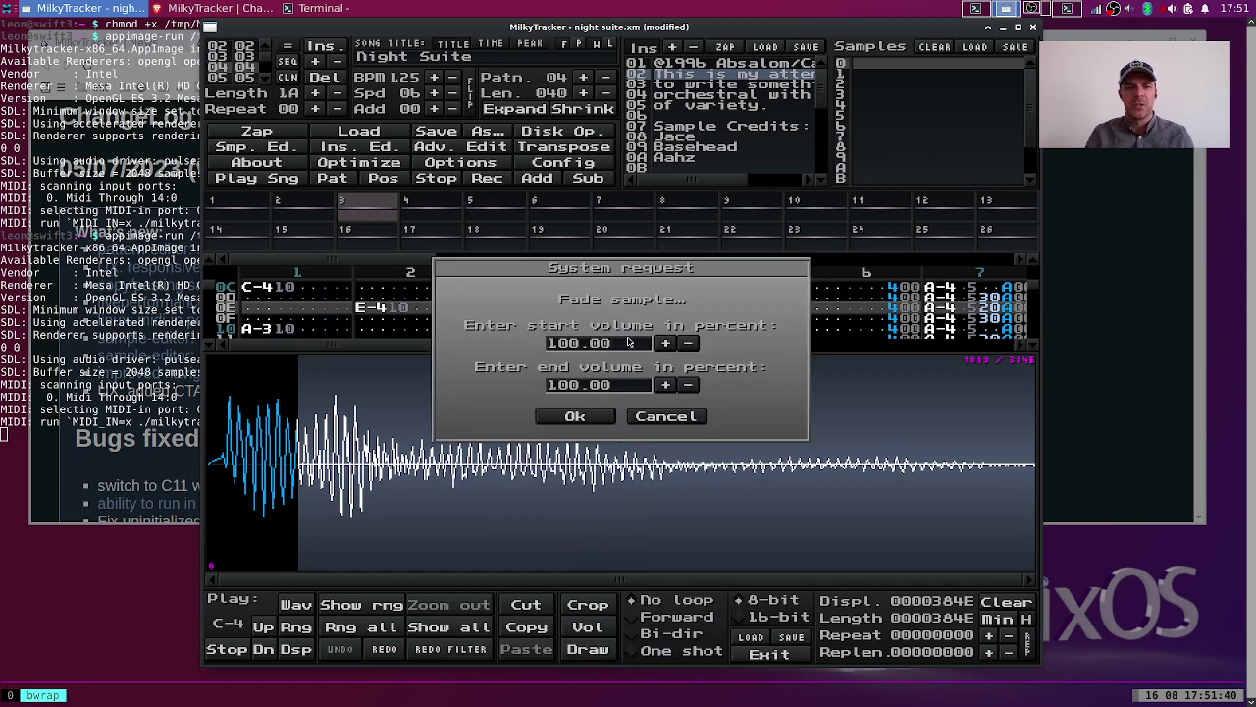
pyautogui.click(693, 342)
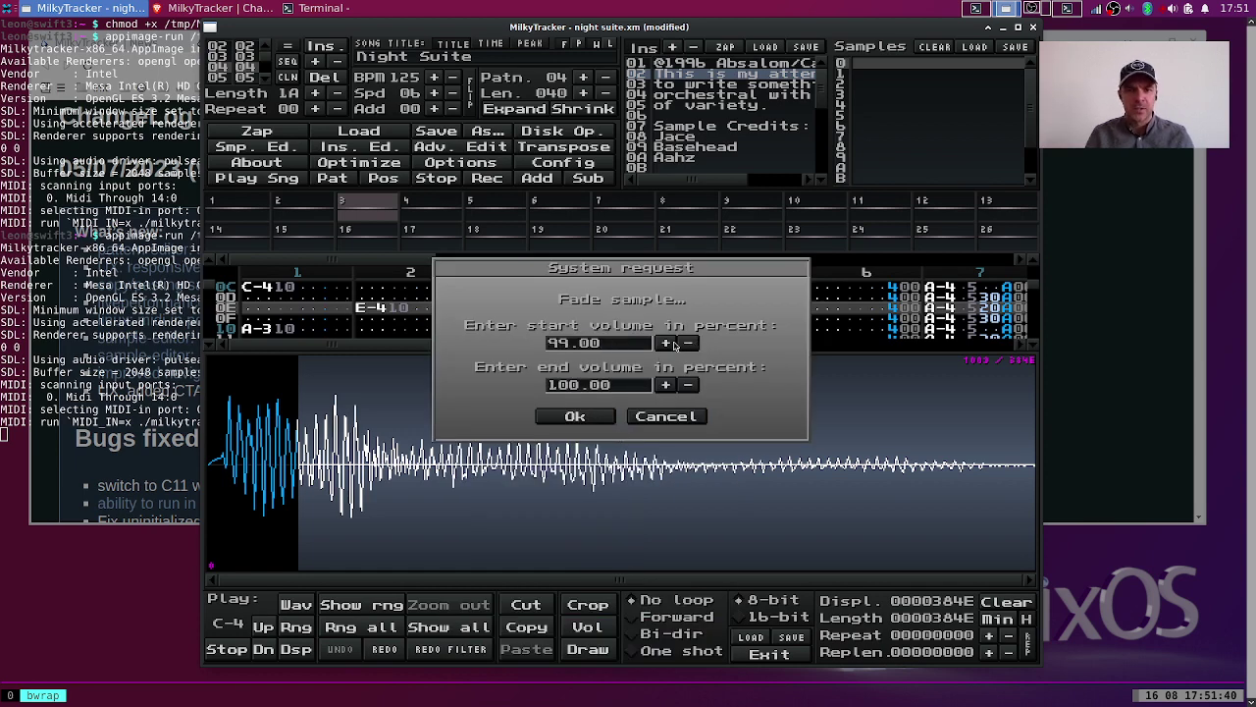
pyautogui.click(666, 342)
pyautogui.click(690, 385)
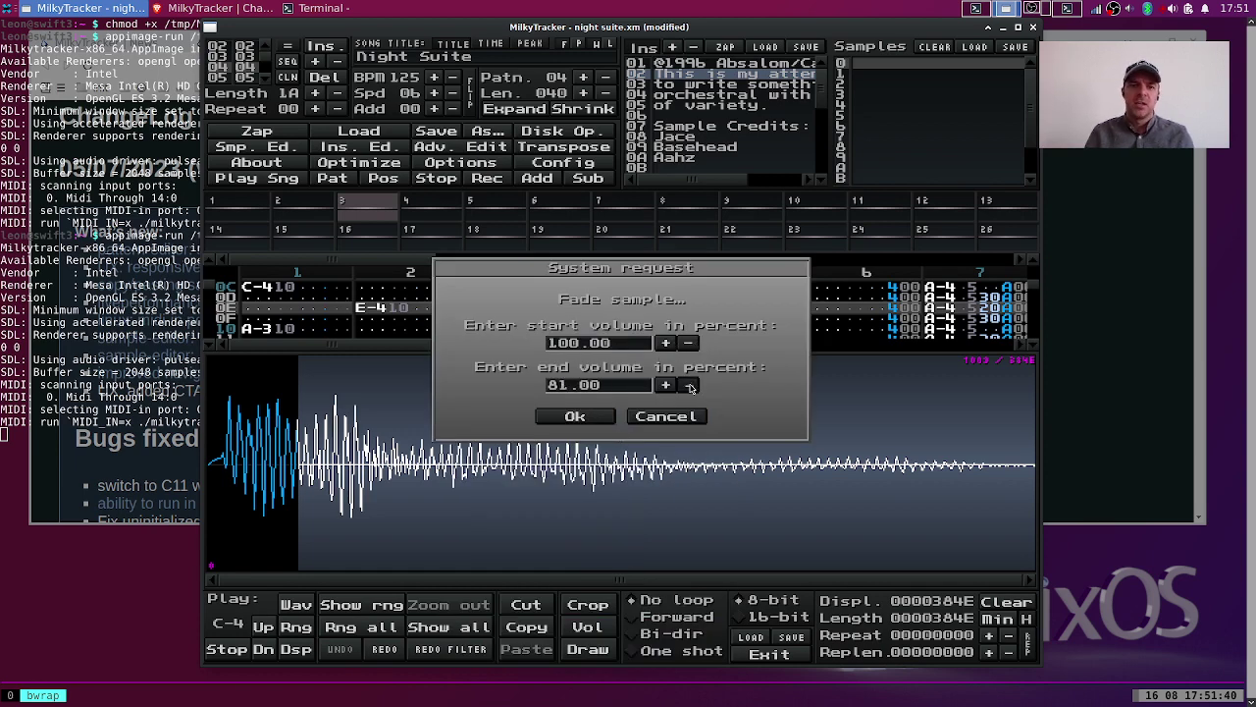
pyautogui.moveTo(691, 386)
pyautogui.mouseDown()
pyautogui.moveTo(676, 398)
pyautogui.moveTo(668, 385)
pyautogui.mouseUp()
pyautogui.click(594, 420)
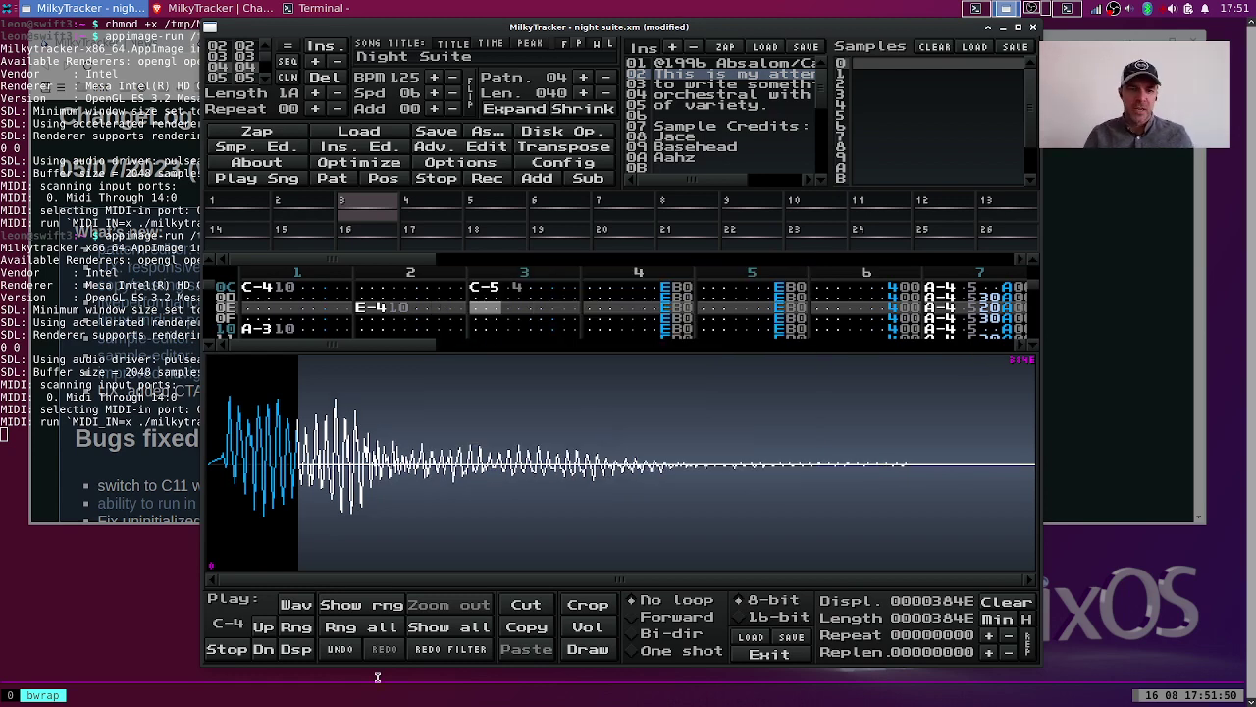
pyautogui.click(350, 656)
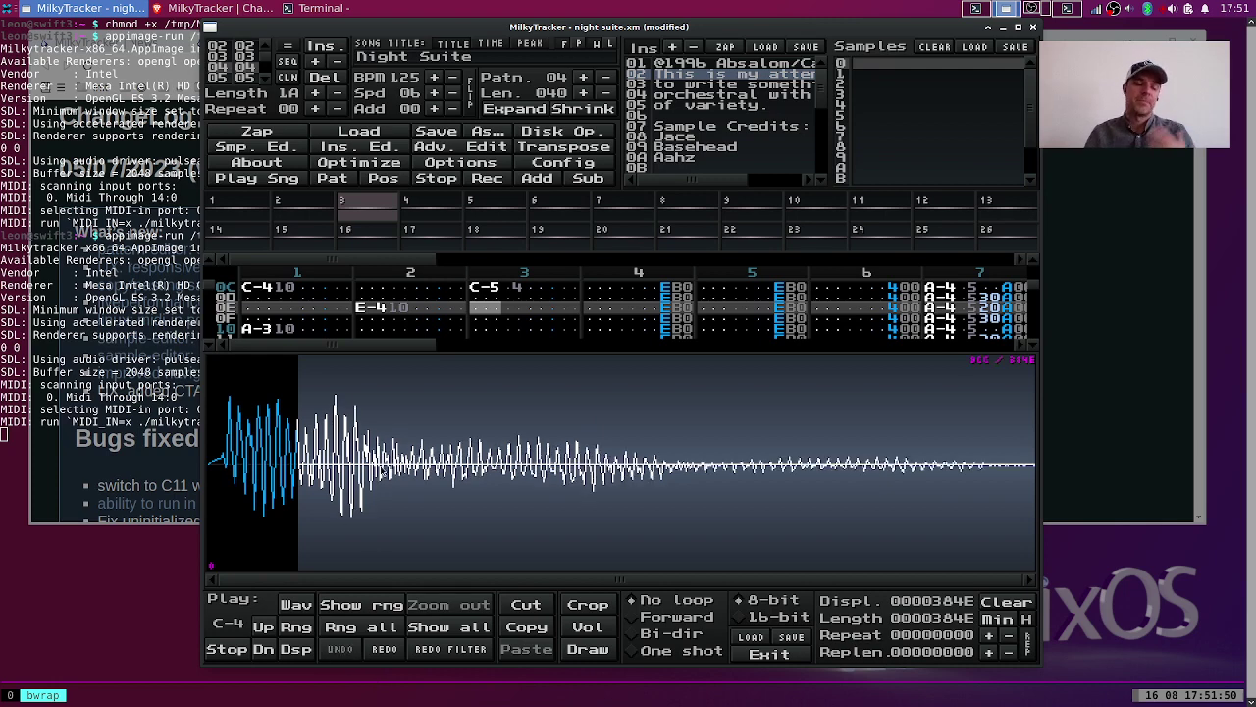
# Fade the sample's tail out to silence with Advanced > Fade out.
pyautogui.rightClick(447, 429)
pyautogui.moveTo(550, 586)
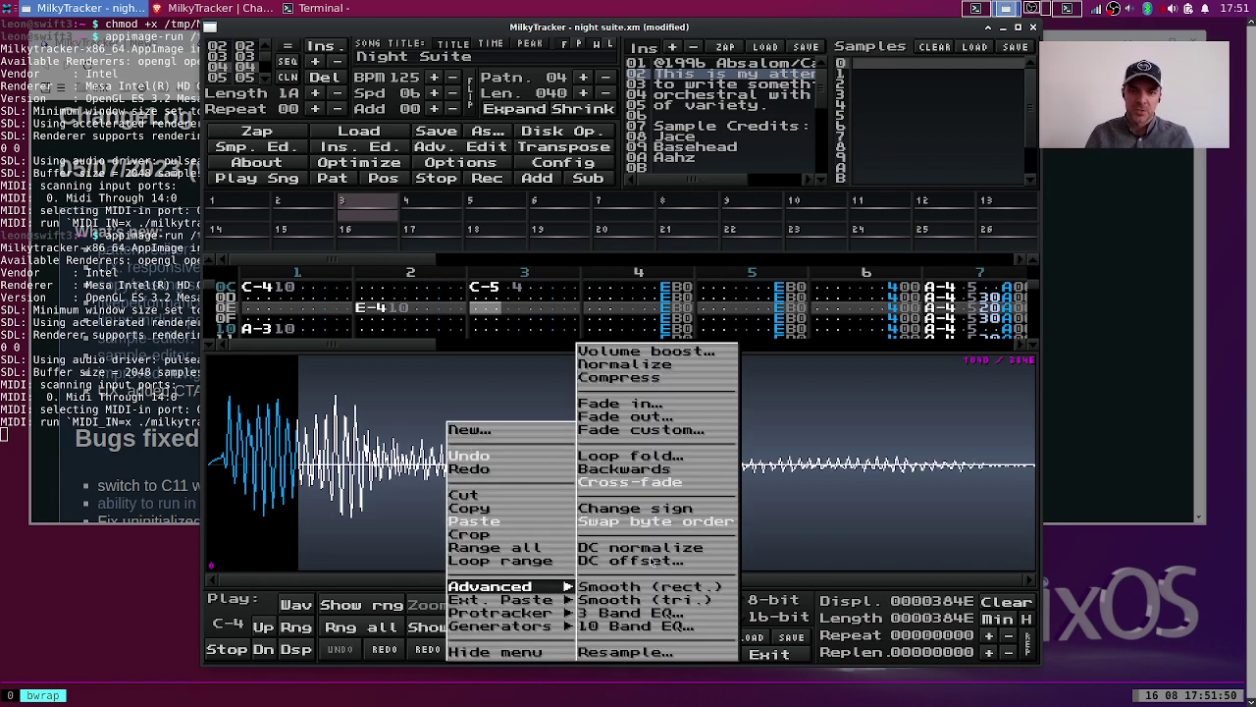
pyautogui.click(636, 421)
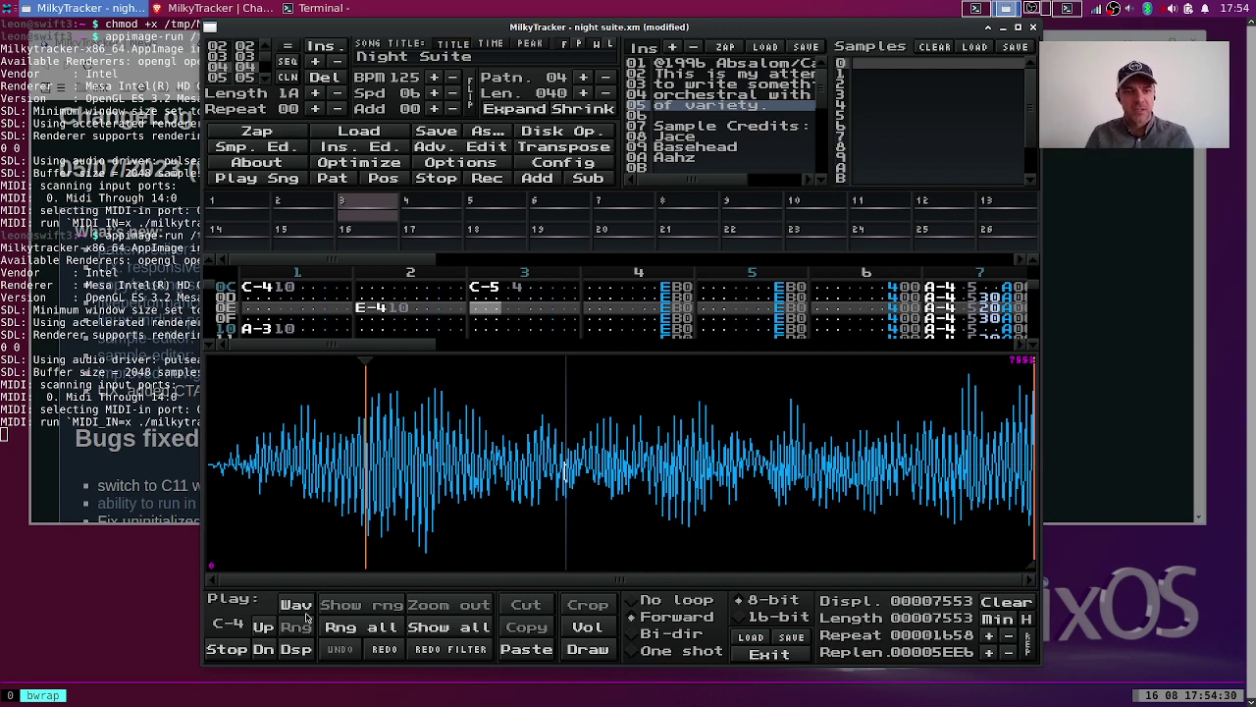
# Apply a custom fade to the selected tail section of the sample.
pyautogui.moveTo(740, 481); pyautogui.dragTo(1133, 521)
pyautogui.rightClick(814, 423)
pyautogui.moveTo(839, 586)
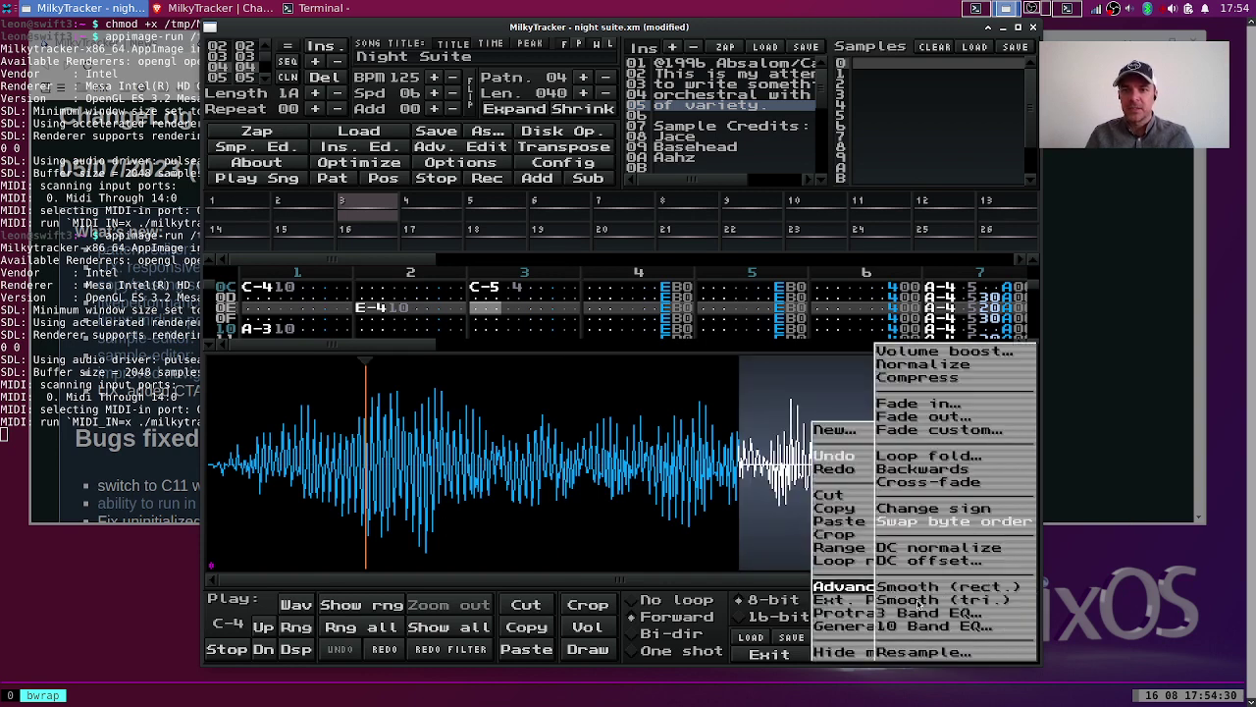
pyautogui.click(950, 432)
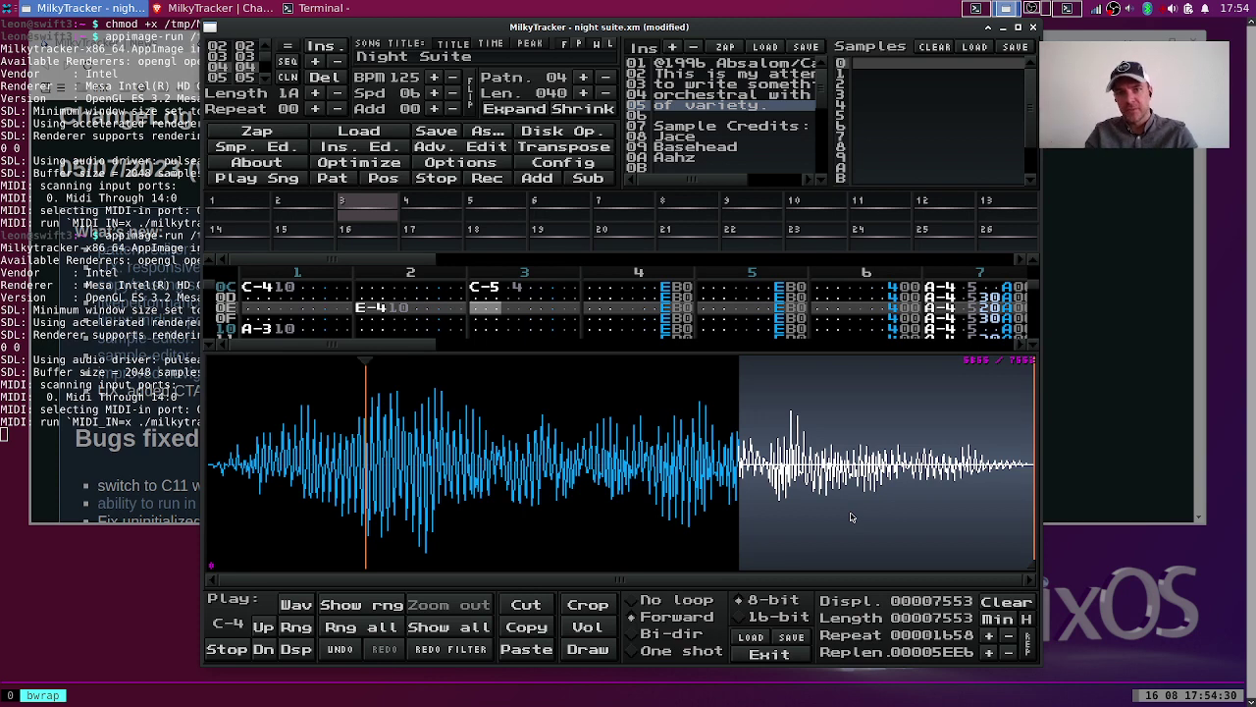
# Fade in the sample's opening part and clear the waveform selection.
pyautogui.moveTo(312, 486); pyautogui.dragTo(209, 486)
pyautogui.rightClick(511, 423)
pyautogui.moveTo(633, 587)
pyautogui.click(687, 407)
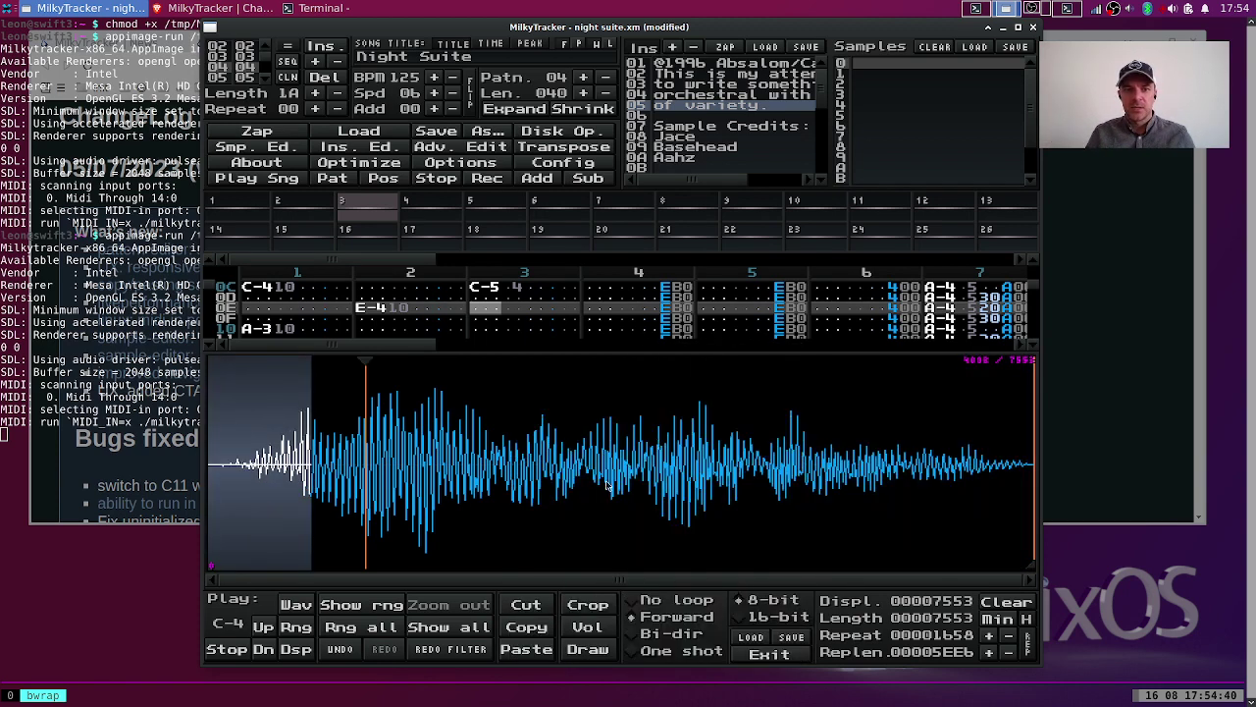
pyautogui.click(547, 509)
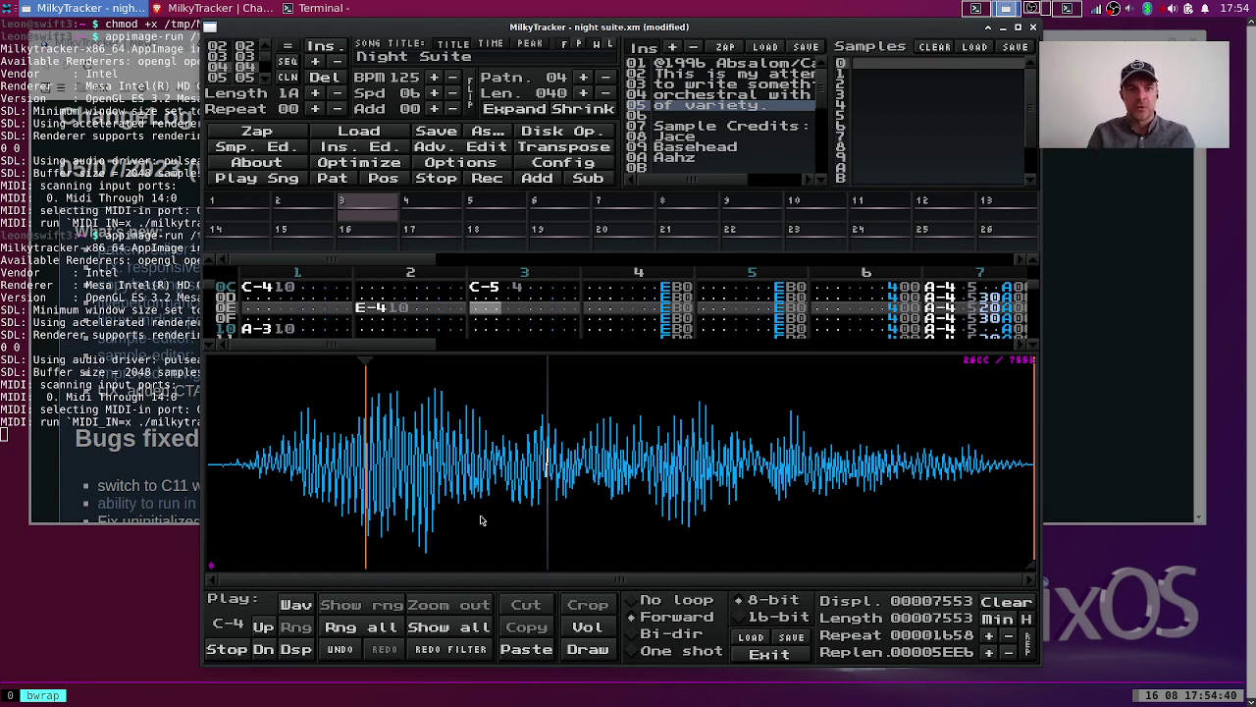
# Loop-fold the whole sample twice to about a quarter length, playing it after each fold.
pyautogui.click(391, 627)
pyautogui.rightClick(521, 491)
pyautogui.moveTo(633, 589)
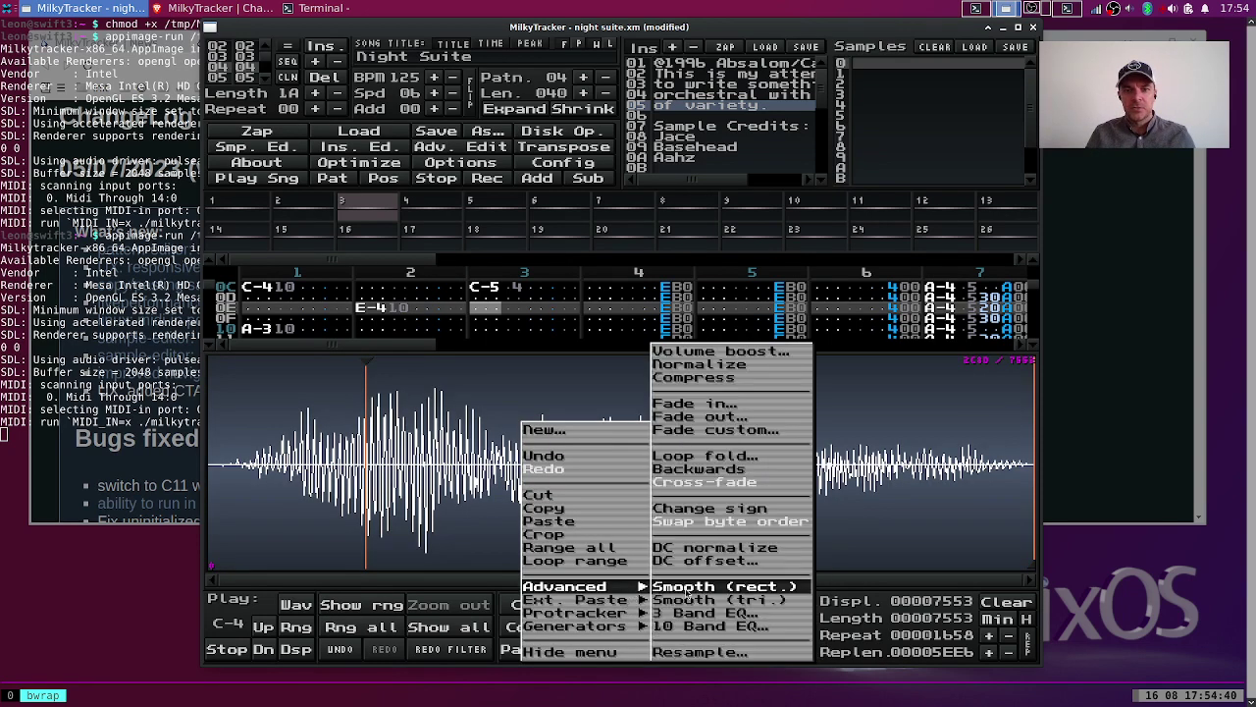
pyautogui.click(701, 456)
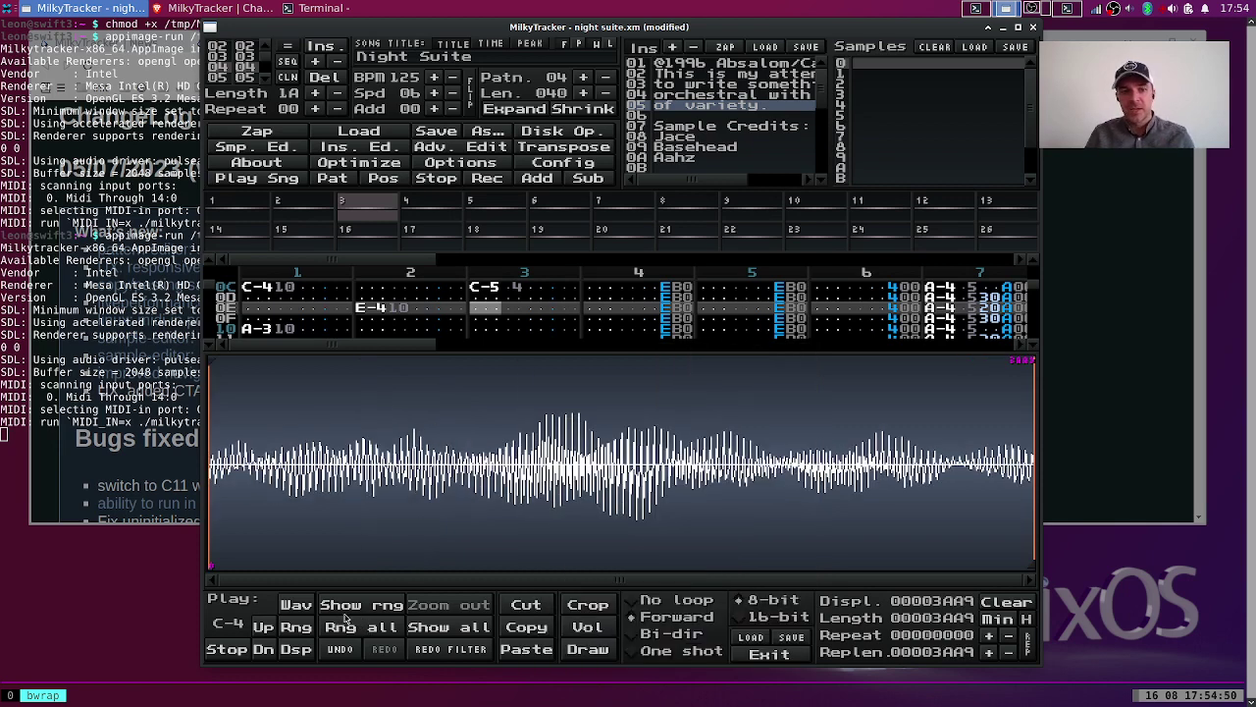
pyautogui.click(307, 609)
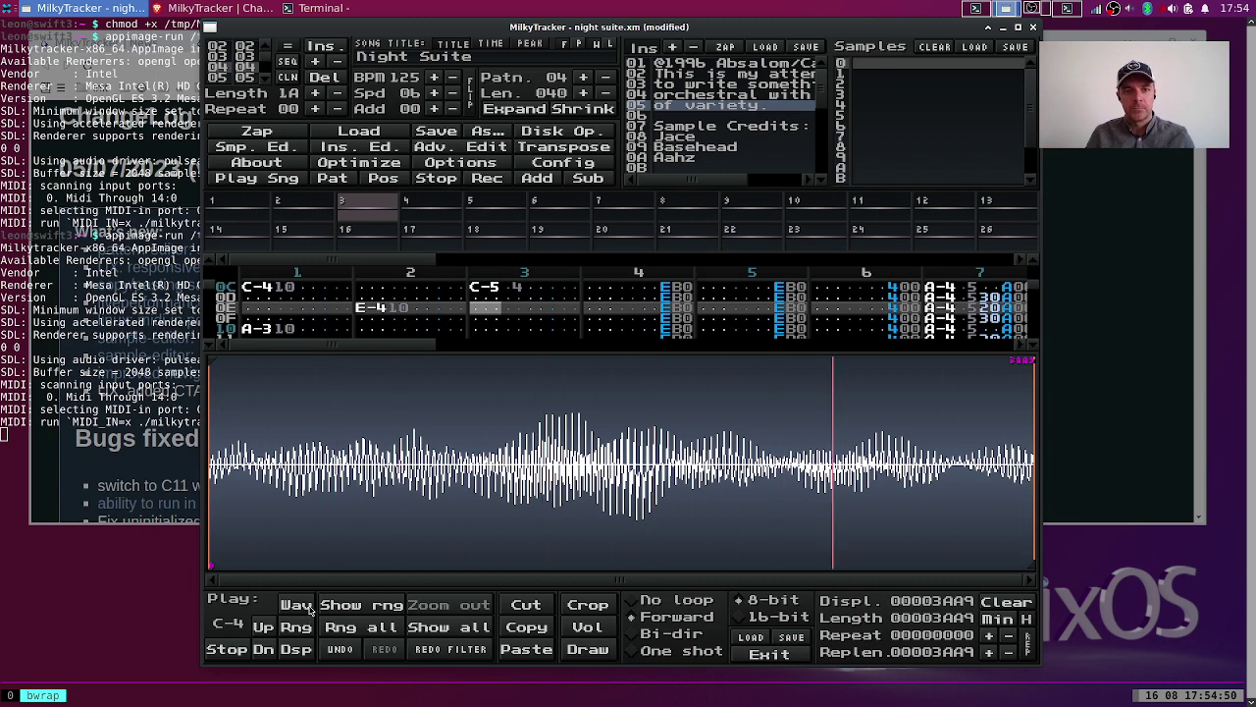
pyautogui.click(469, 652)
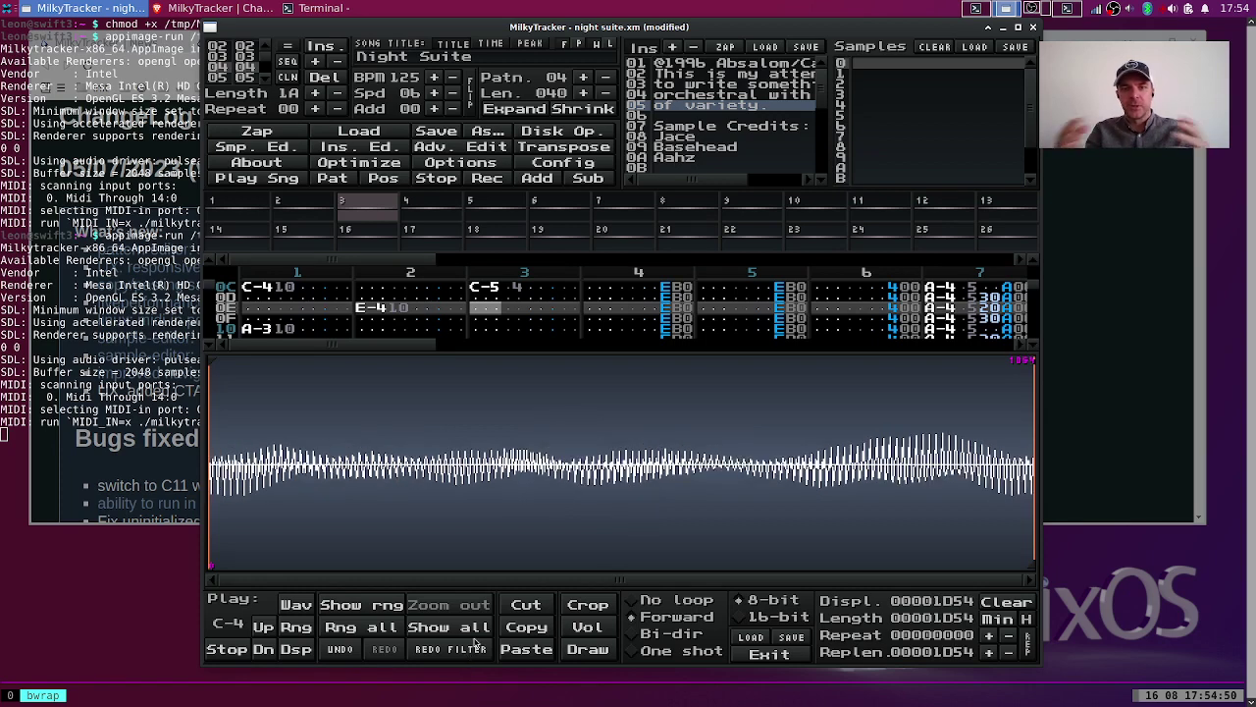
pyautogui.click(295, 606)
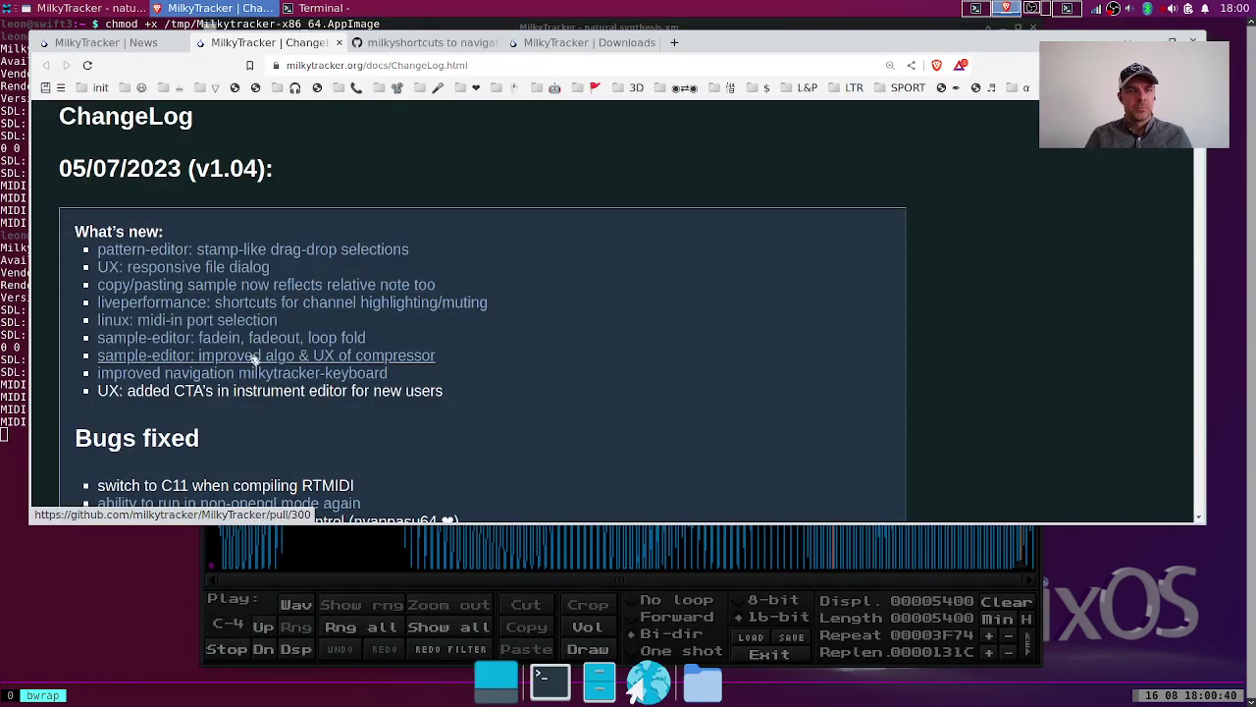
pyautogui.hotkey('alt', 'Tab')
pyautogui.press('Tab')
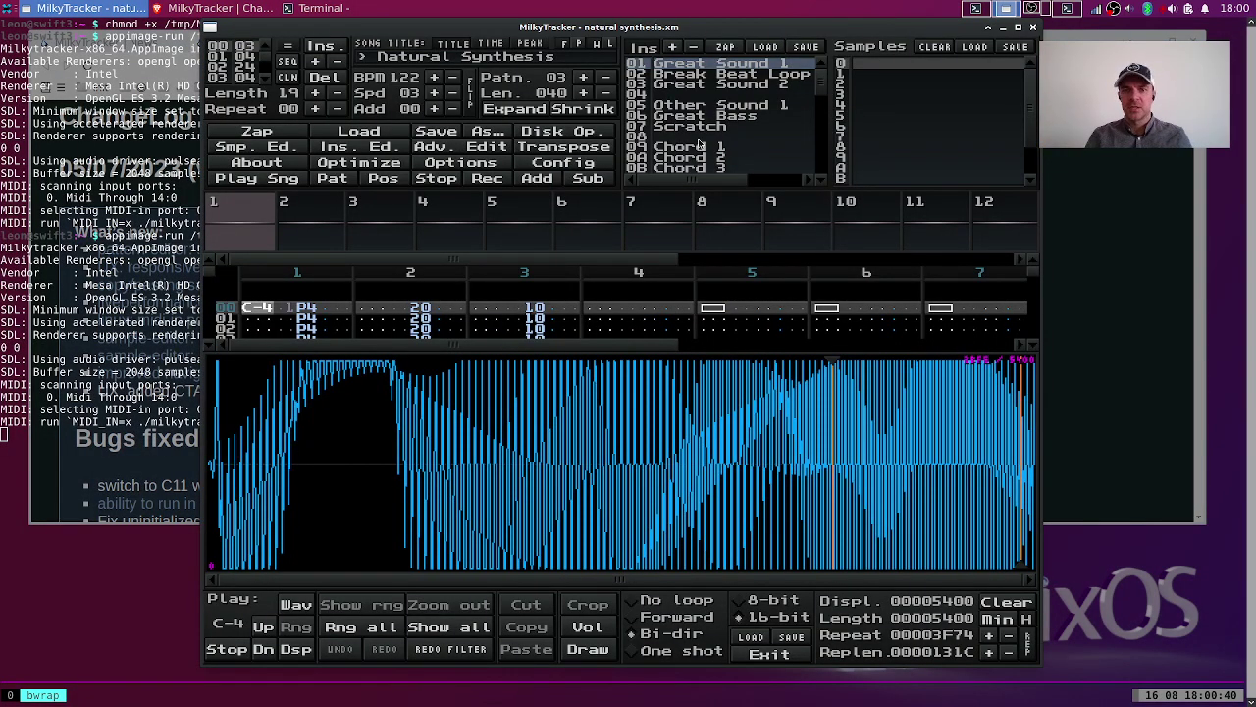
# Browse instruments 02–04, return to 02 Break Beat Loop, and play Break5a.smp several times.
pyautogui.click(728, 77)
pyautogui.click(728, 84)
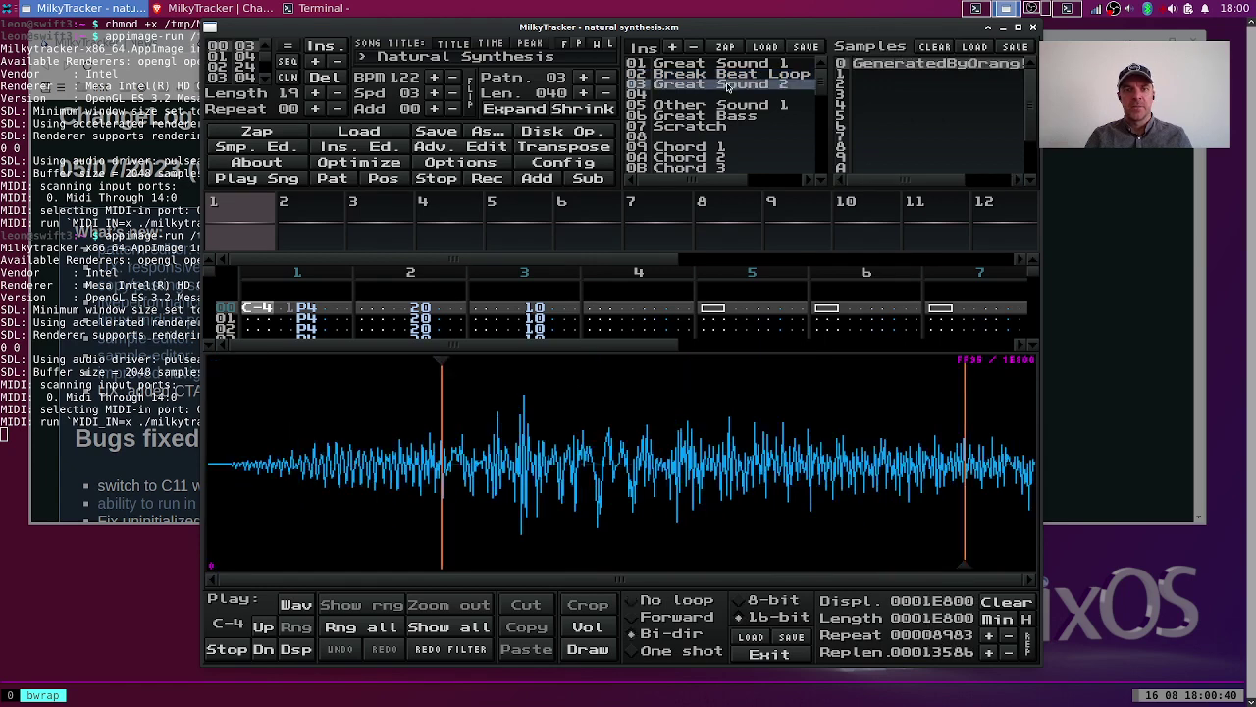
pyautogui.click(728, 94)
pyautogui.click(731, 78)
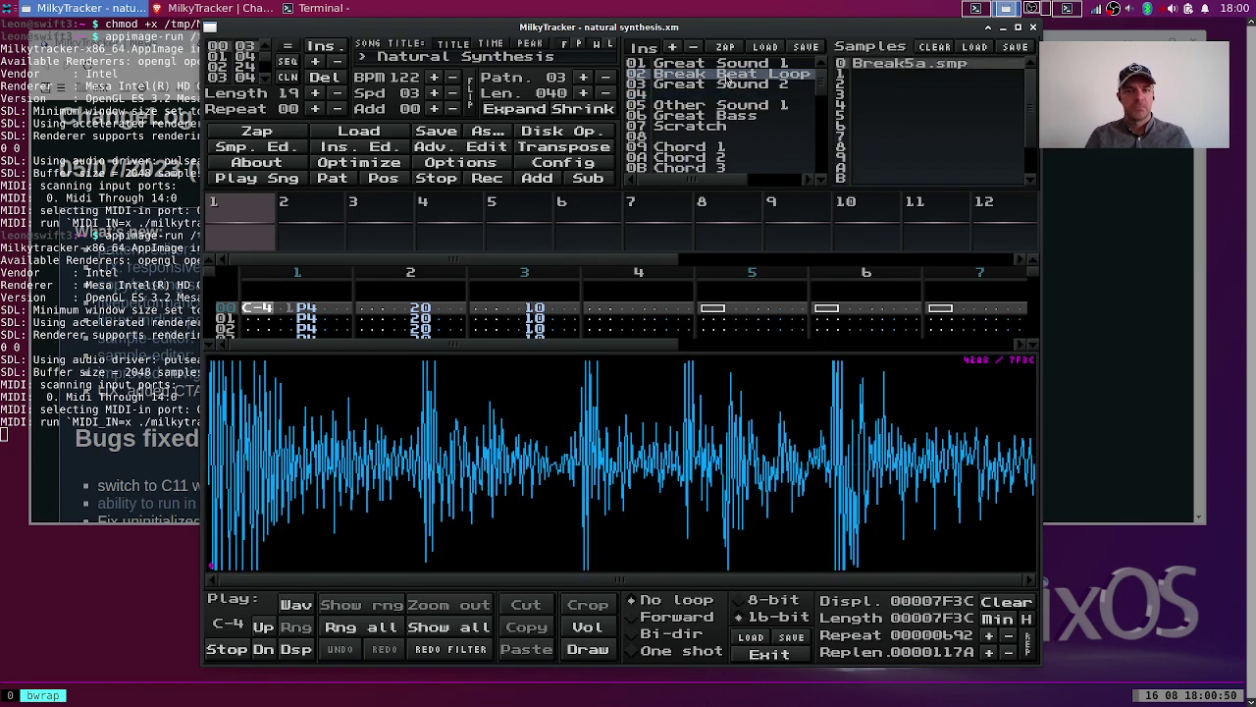
pyautogui.click(308, 607)
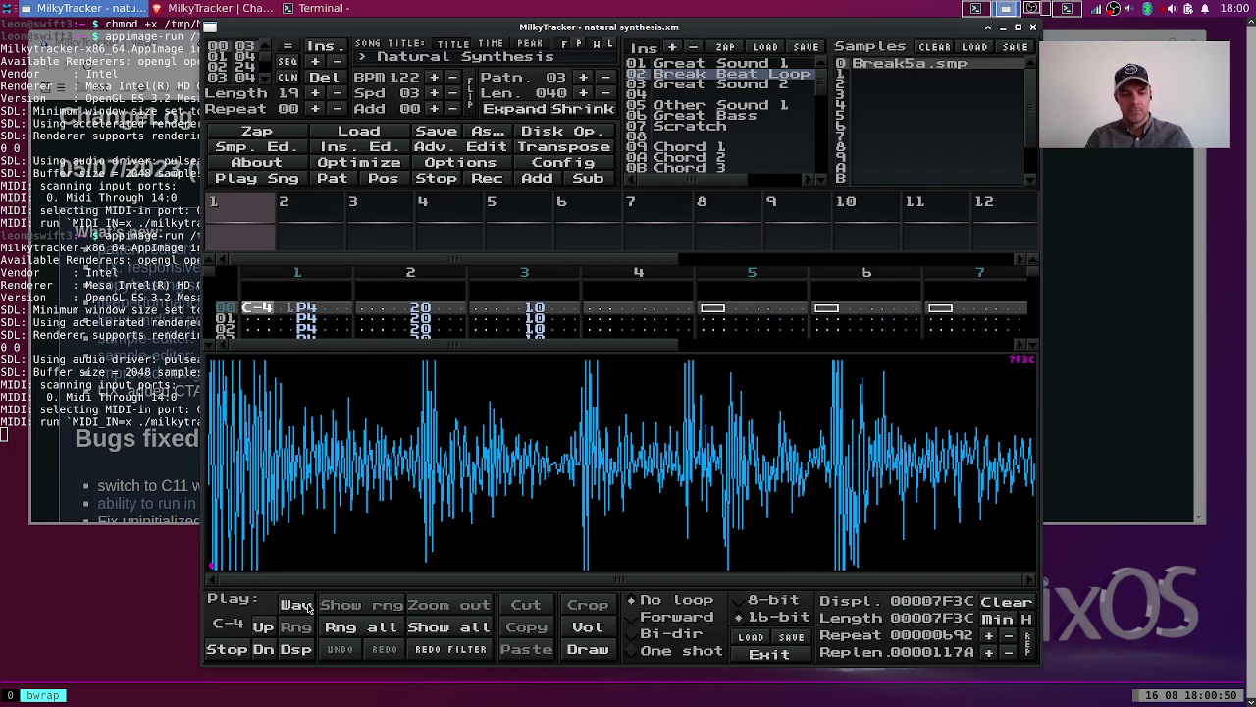
pyautogui.click(312, 609)
pyautogui.click(314, 609)
pyautogui.click(314, 609)
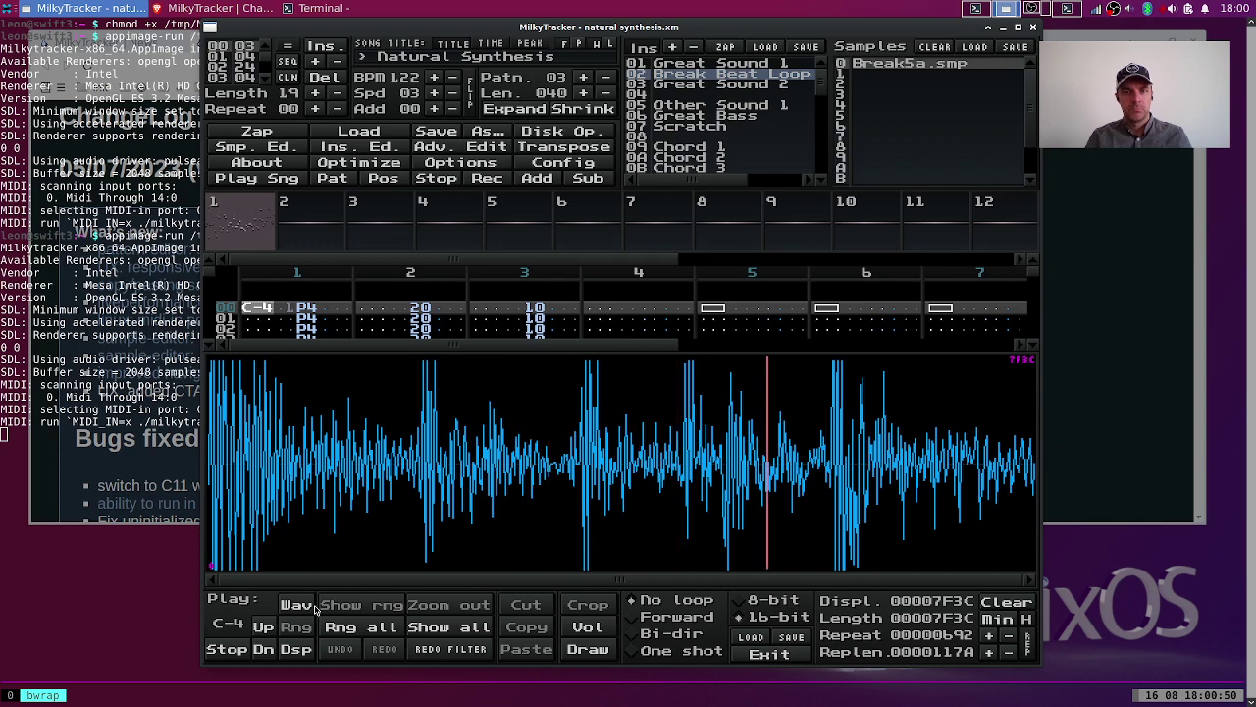
pyautogui.click(314, 610)
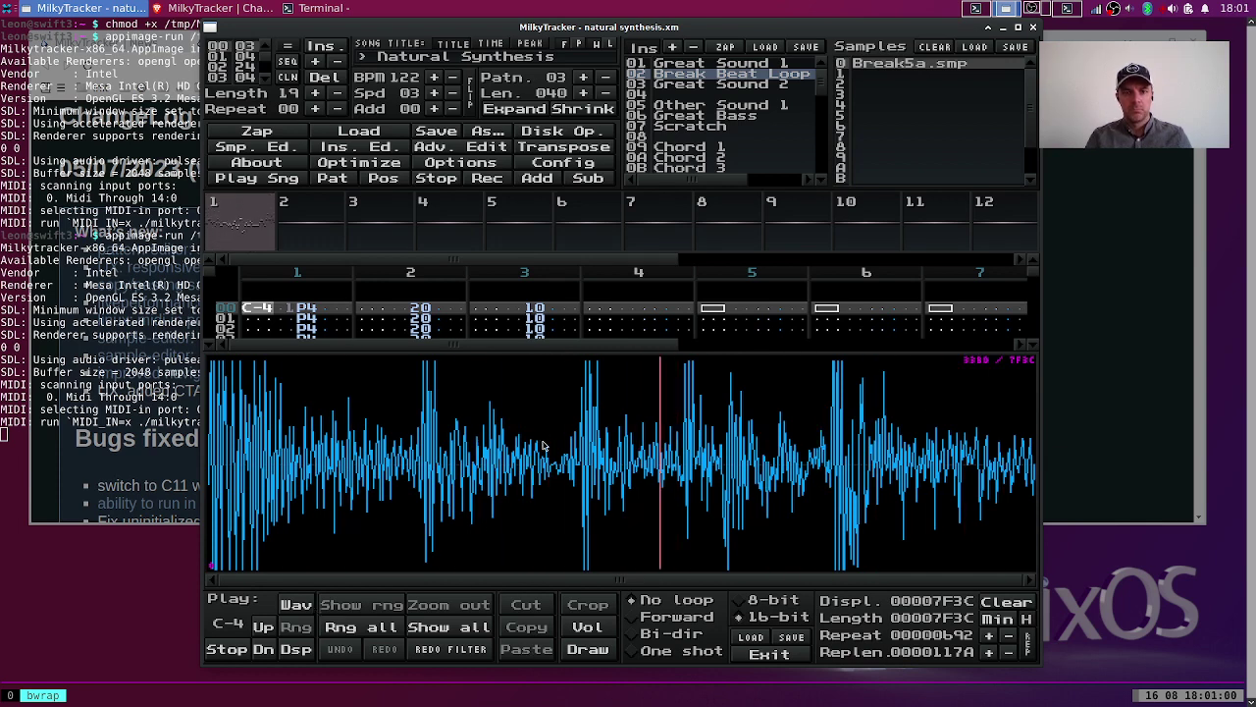
# Compress the whole Break5a.smp sample with Advanced > Compress and play it.
pyautogui.rightClick(540, 446)
pyautogui.moveTo(589, 585)
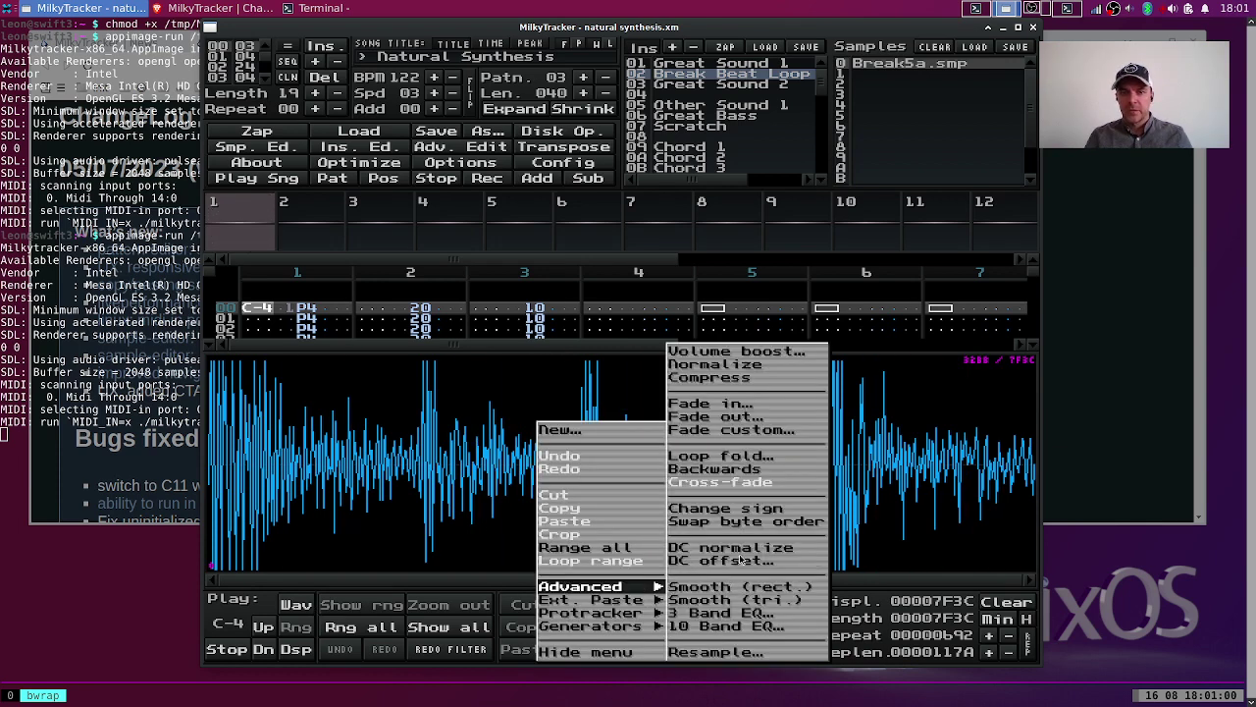
pyautogui.click(699, 378)
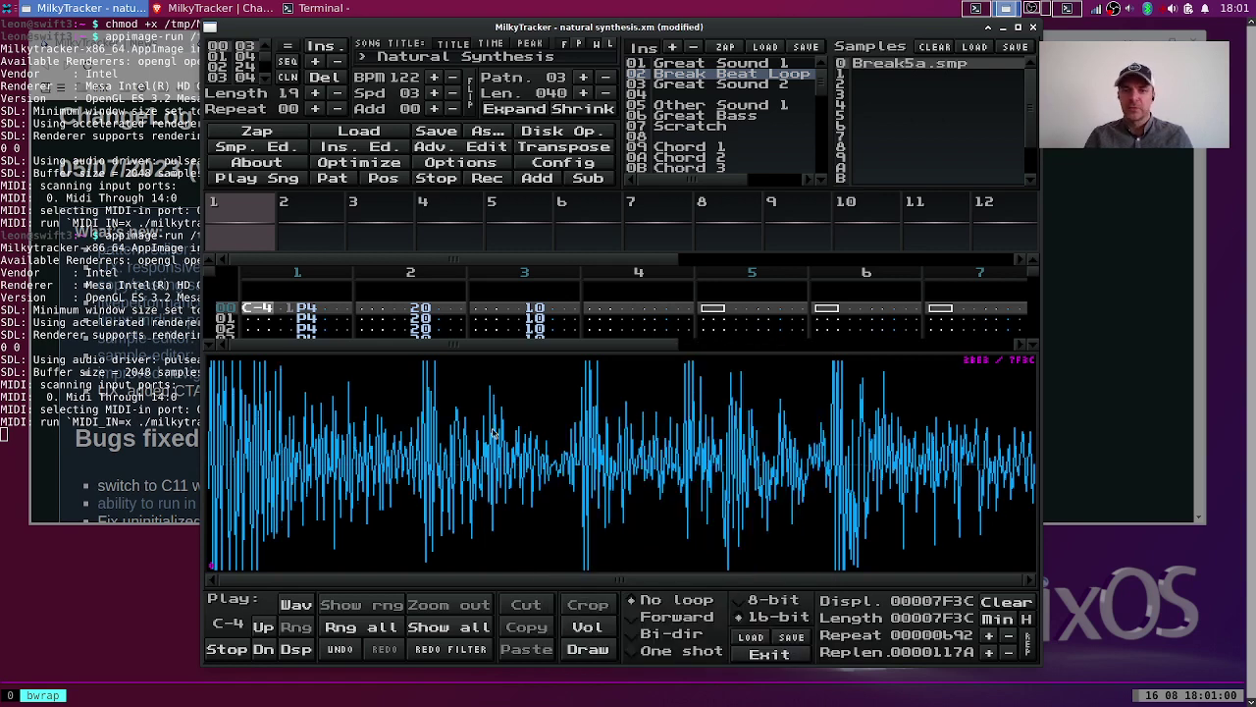
pyautogui.press('z')
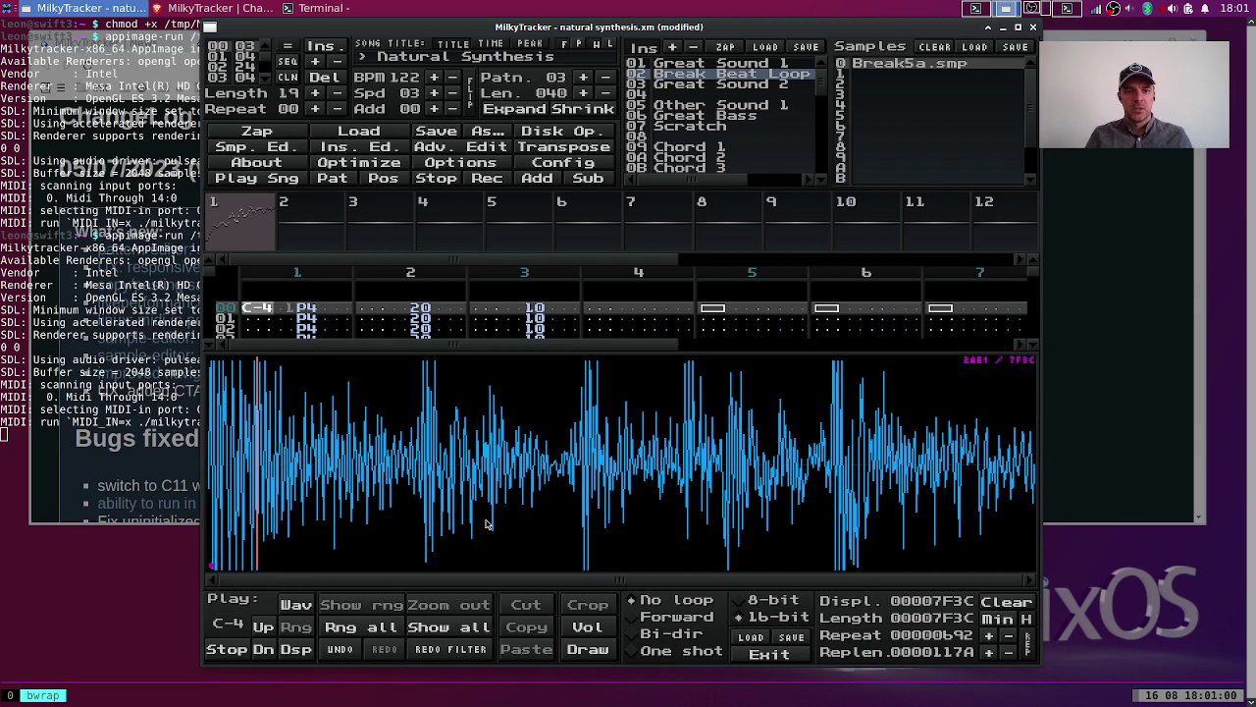
# Compress the sample a second time with Redo filter, comparing via Undo and Redo.
pyautogui.click(450, 656)
pyautogui.press('z')
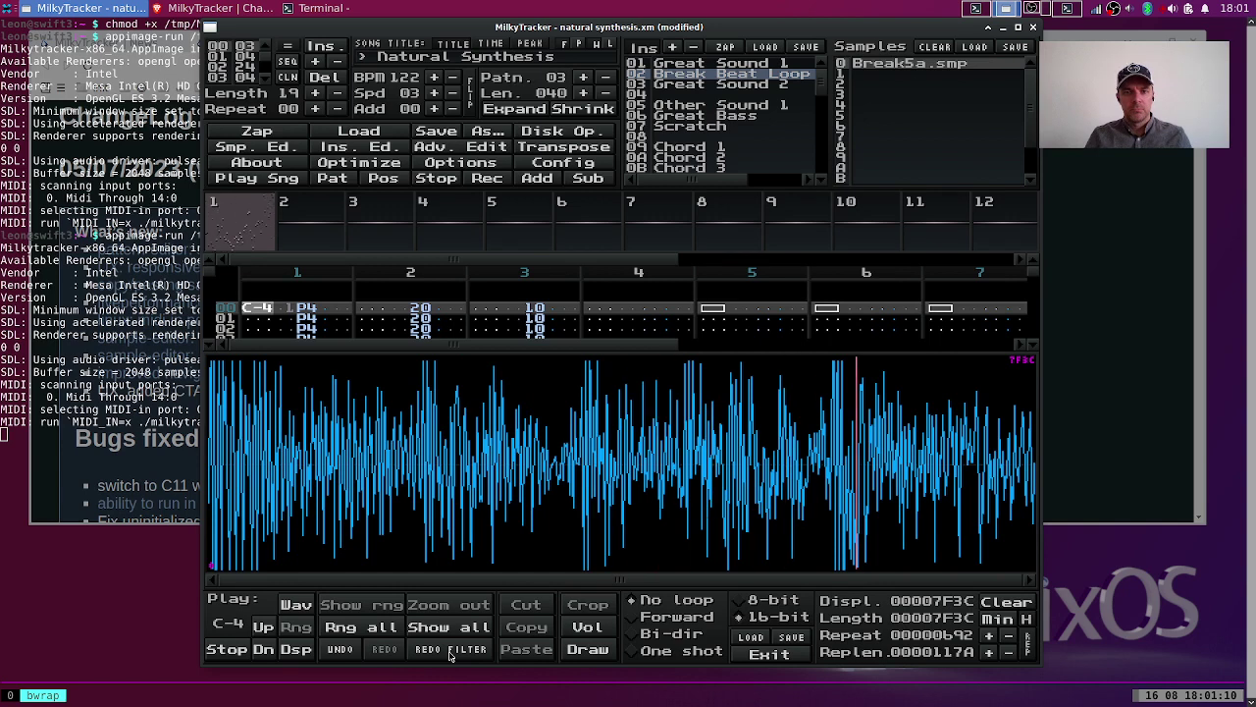
pyautogui.press('z')
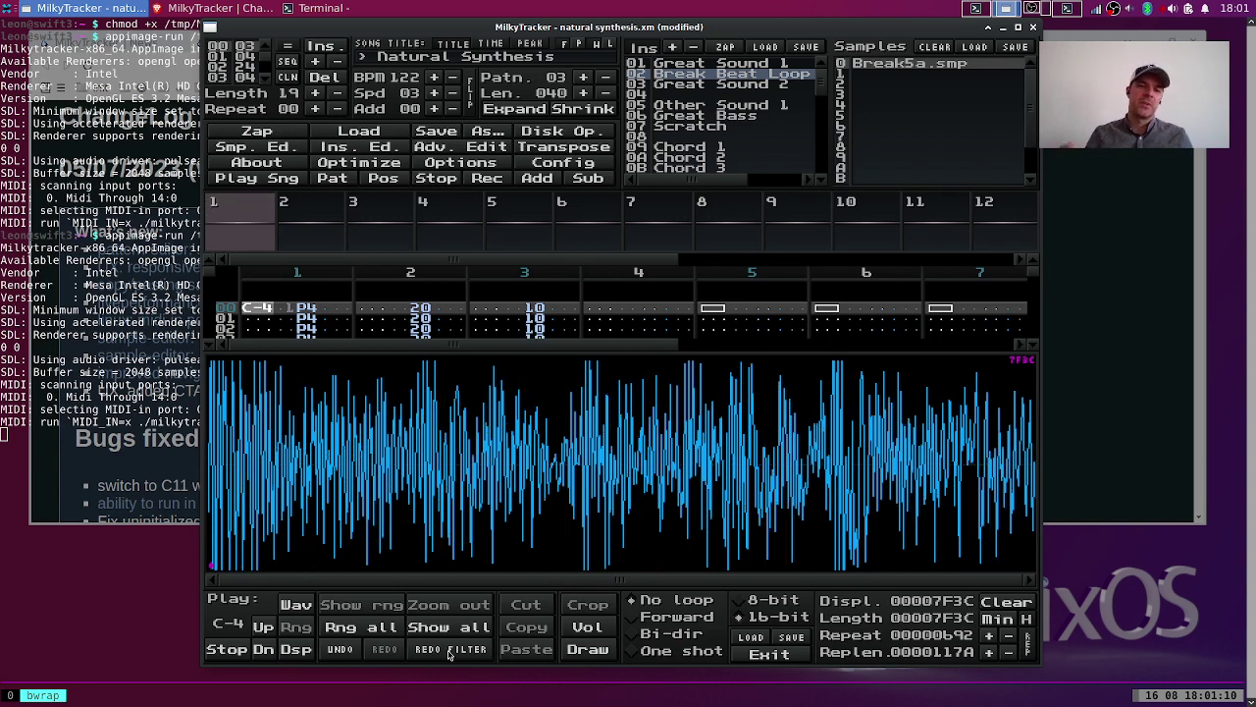
pyautogui.press('z')
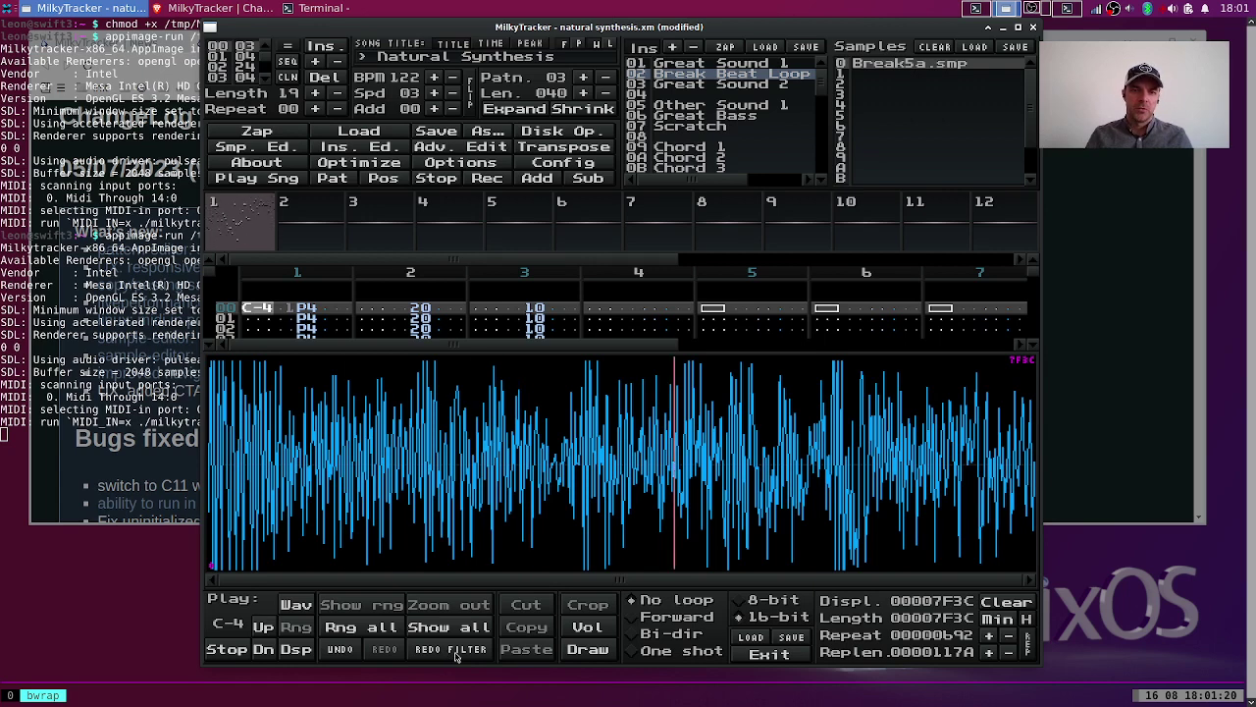
pyautogui.click(455, 655)
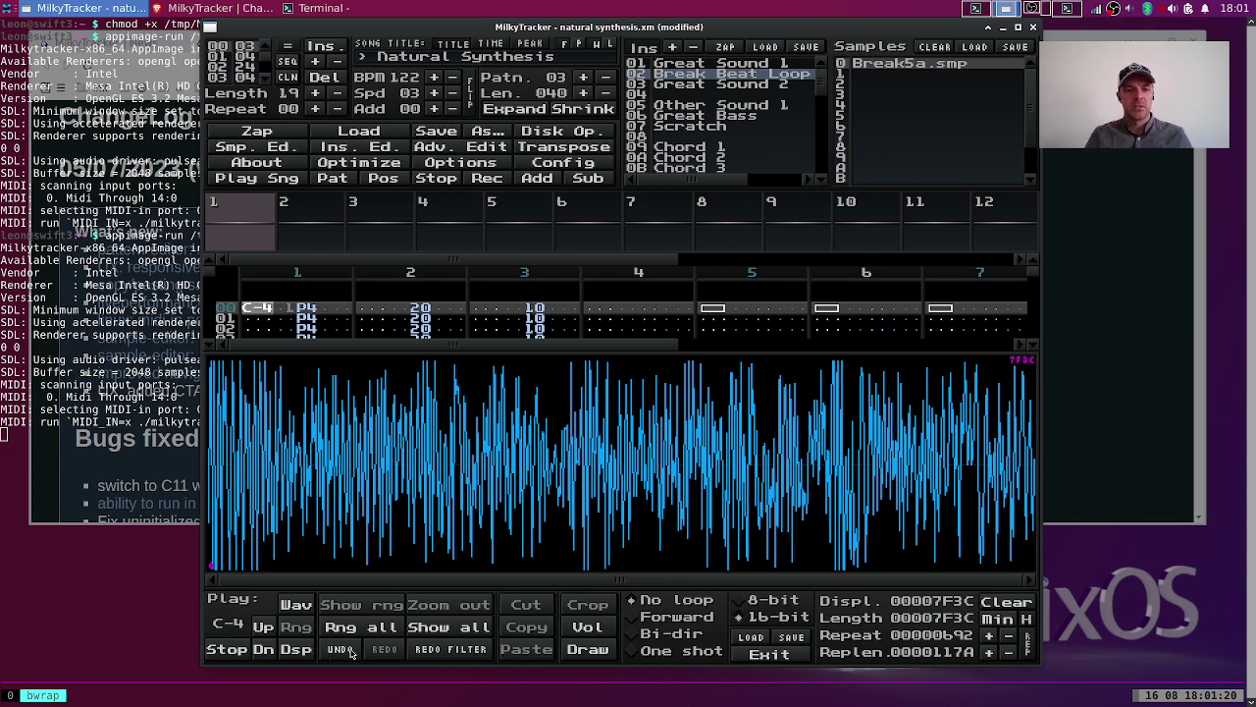
pyautogui.click(349, 652)
pyautogui.press('z')
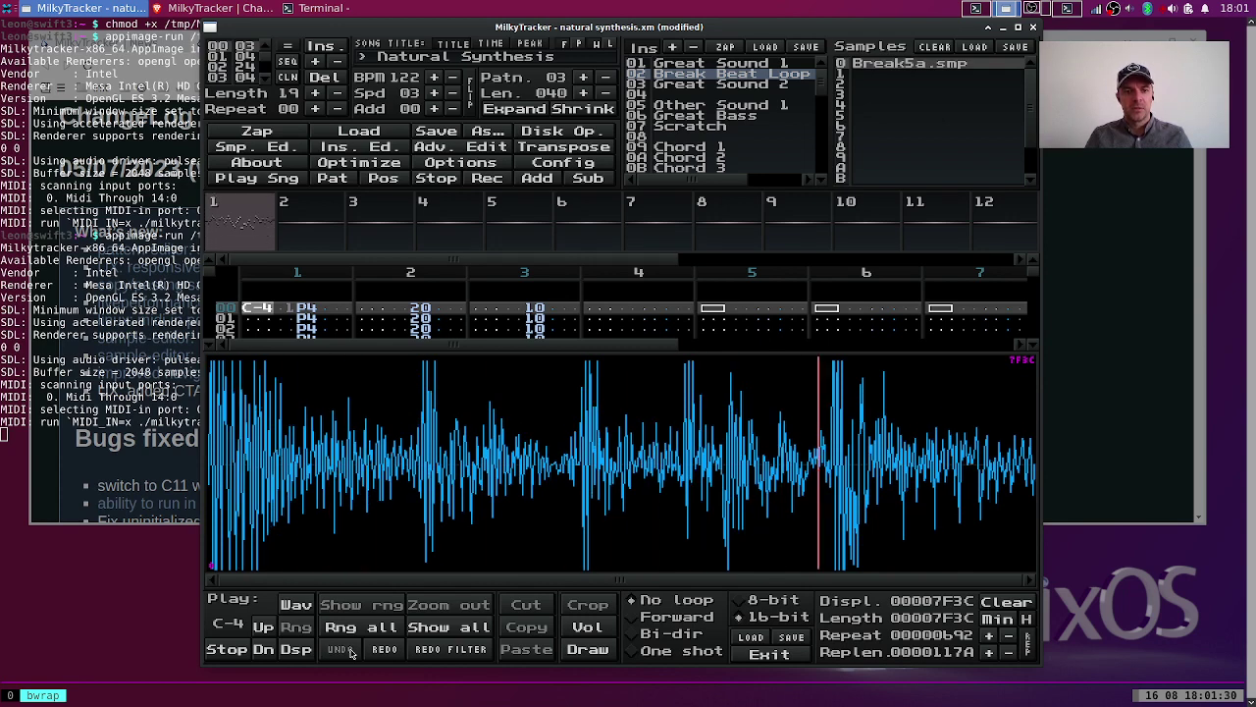
pyautogui.click(434, 655)
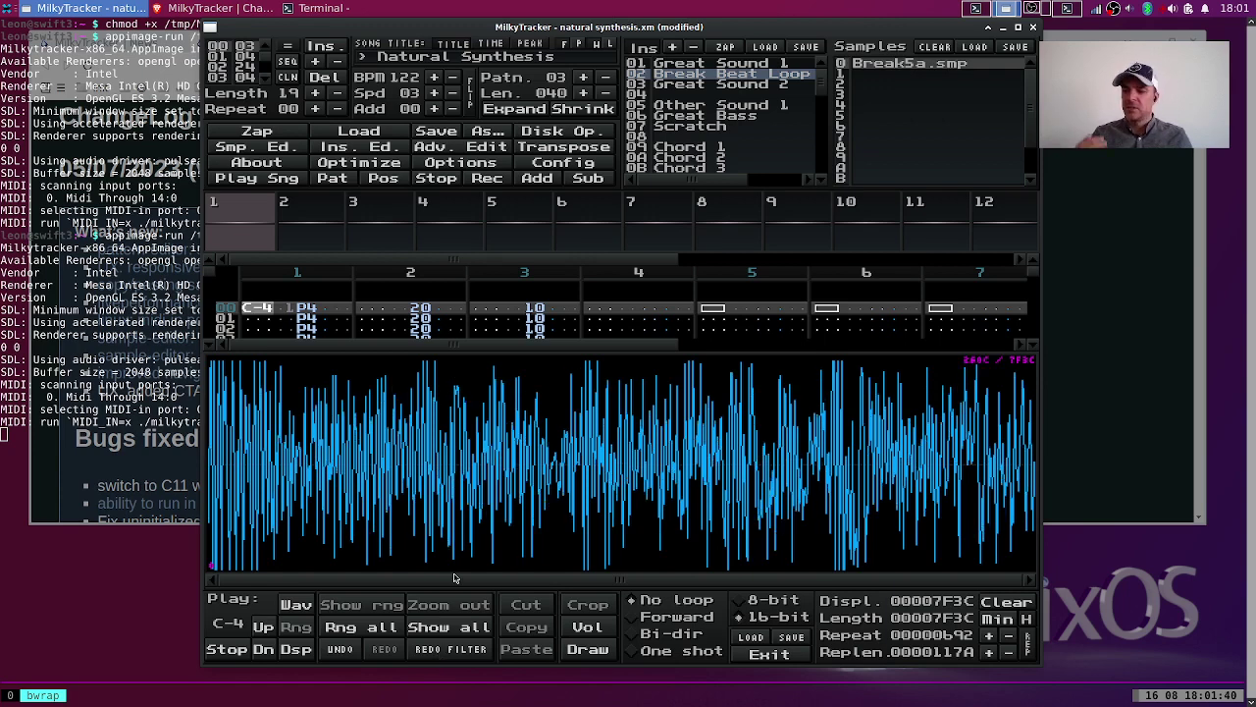
# Undo the last sample edit, then highlight the ChangeLog's 'stamp-like drag-drop selections' entry.
pyautogui.click(340, 649)
pyautogui.scroll(-5, 393, 506)
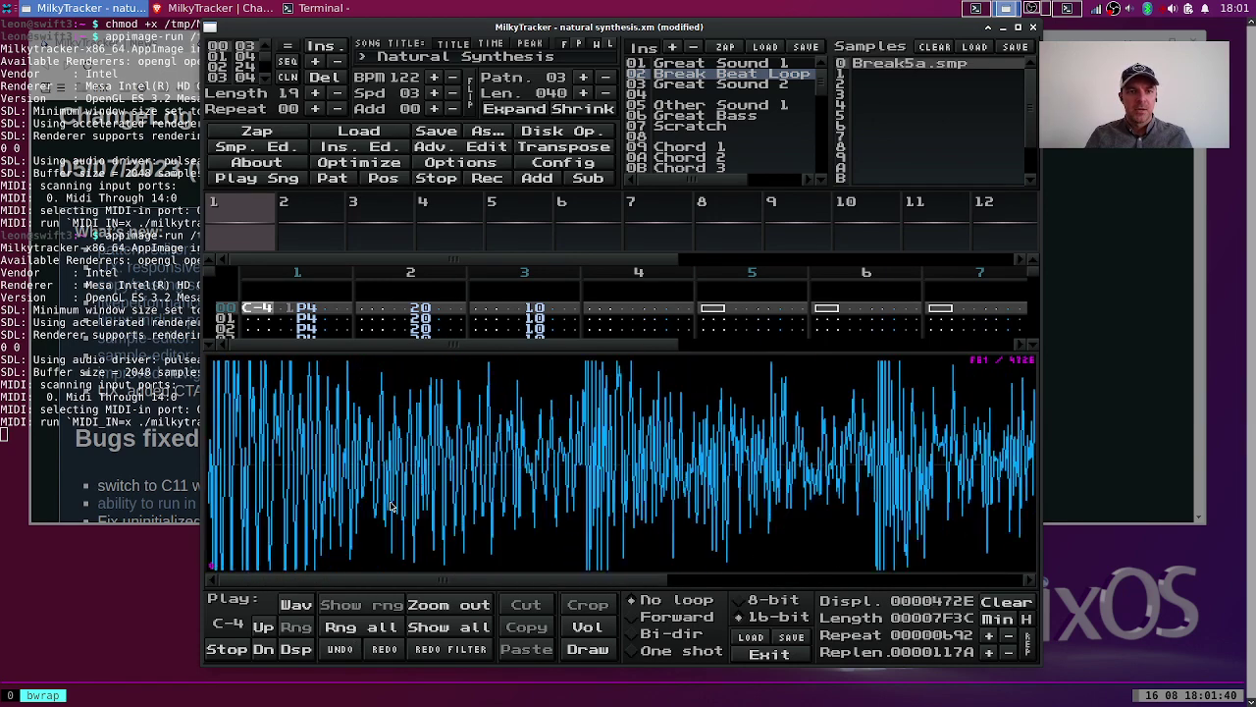
pyautogui.scroll(8, 408, 505)
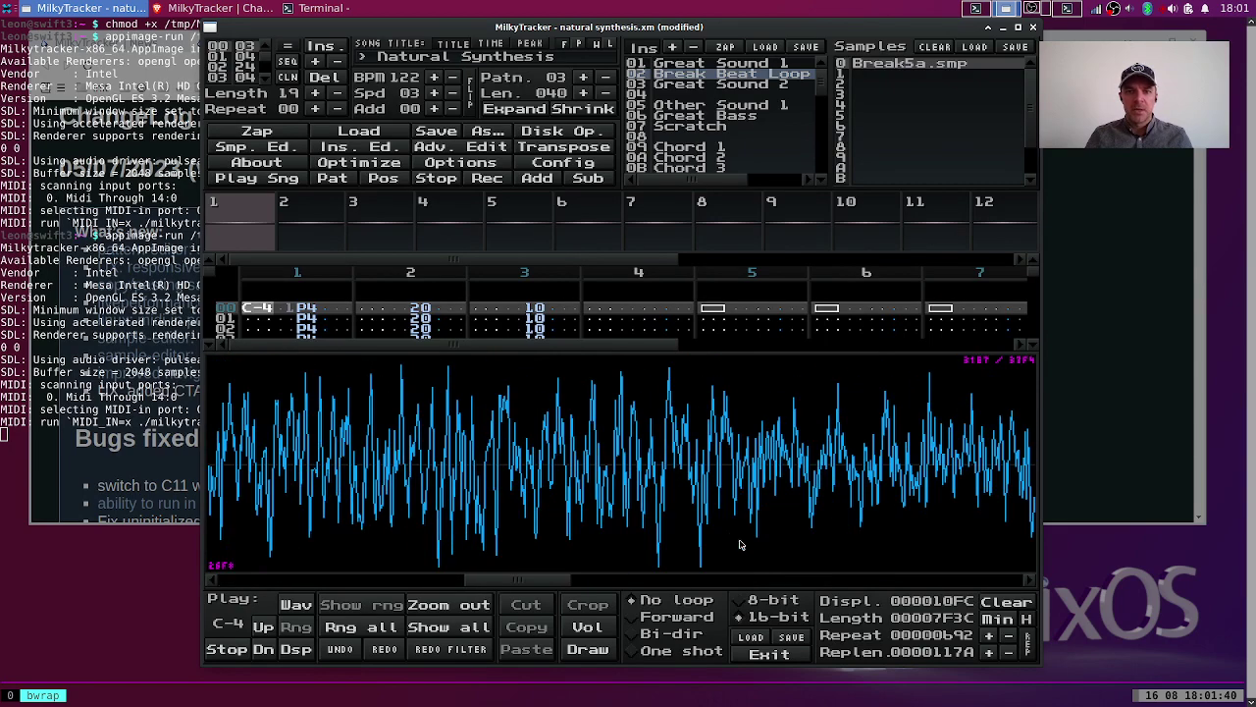
pyautogui.scroll(5, 655, 545)
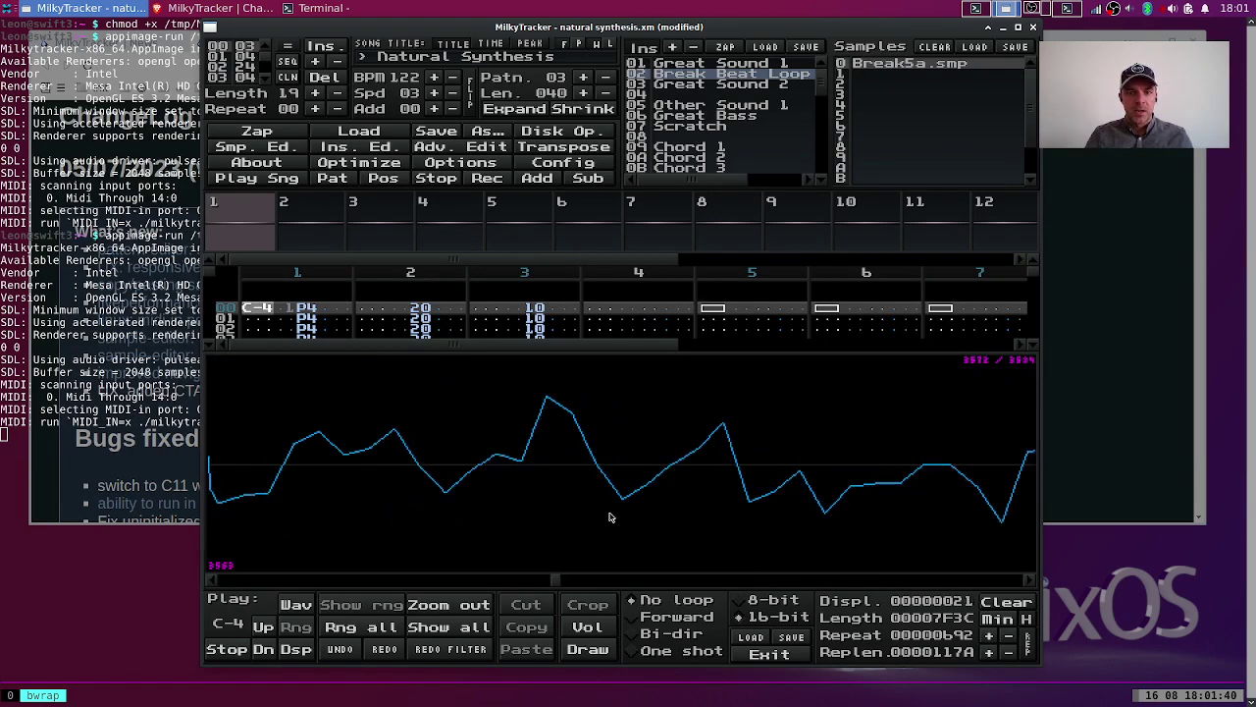
pyautogui.moveTo(472, 475); pyautogui.dragTo(601, 472)
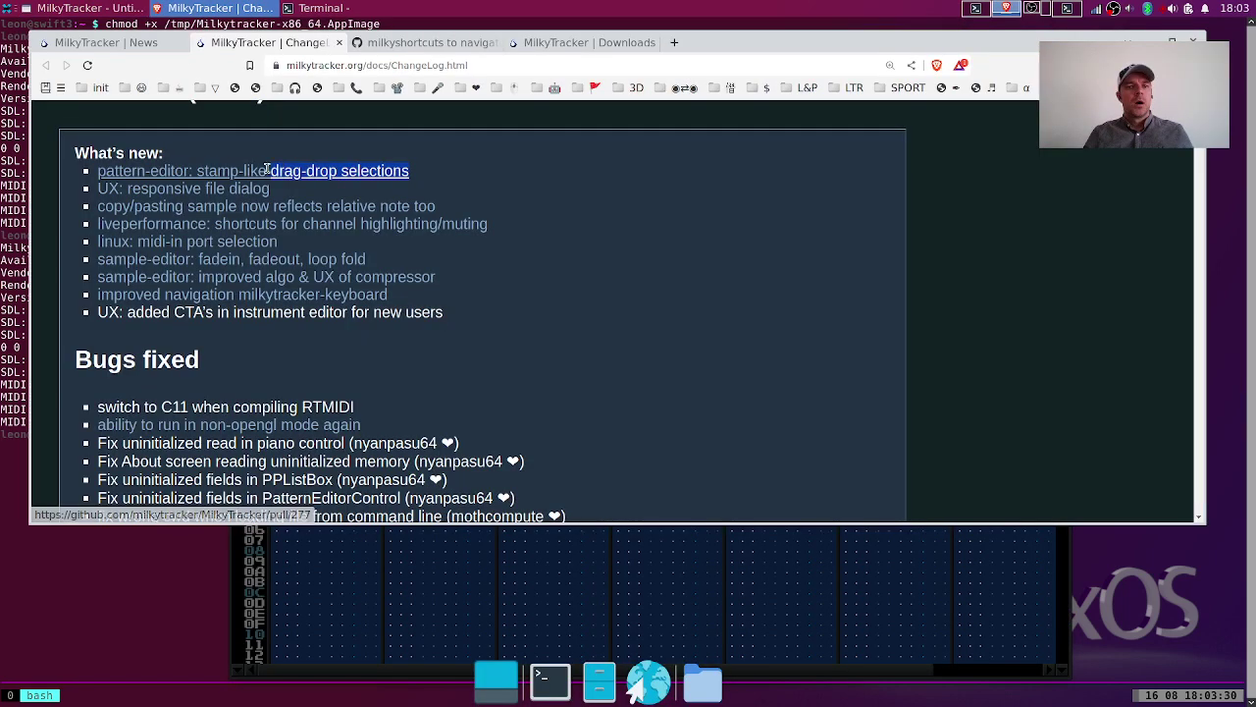
pyautogui.moveTo(408, 172); pyautogui.dragTo(97, 174)
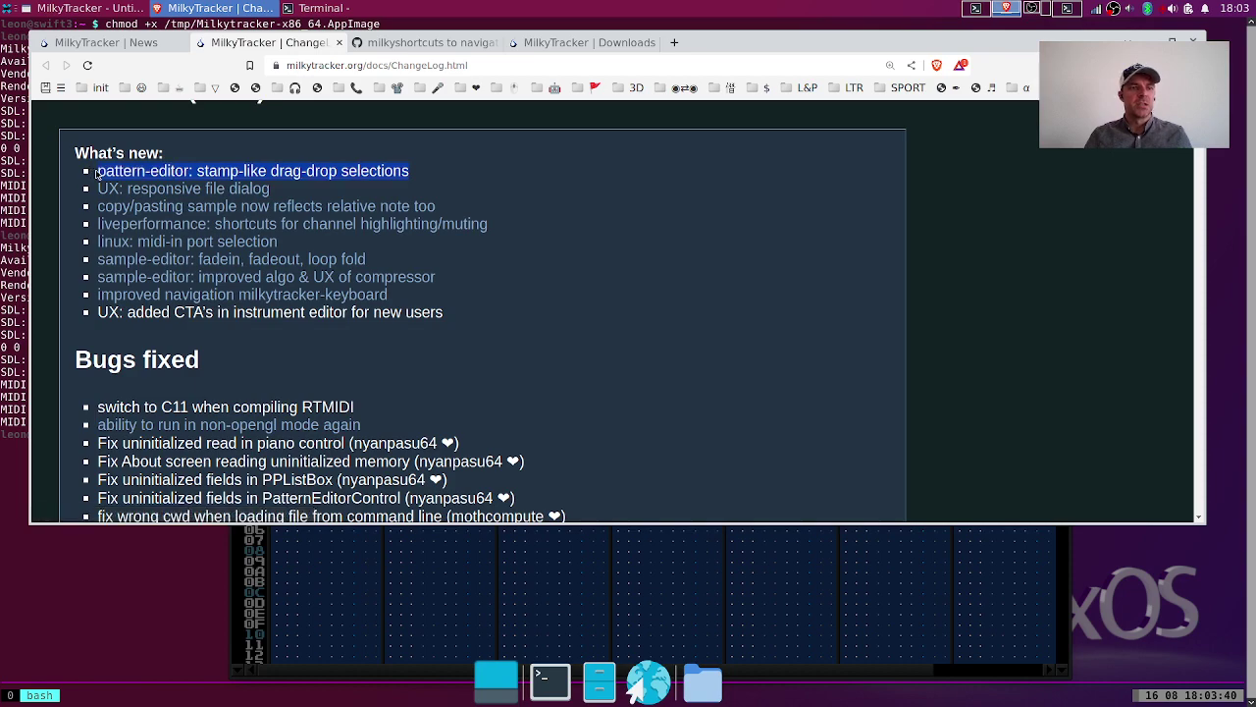
# Bring the MilkyTracker window with the empty untitled module in front of the browser.
pyautogui.click(396, 592)
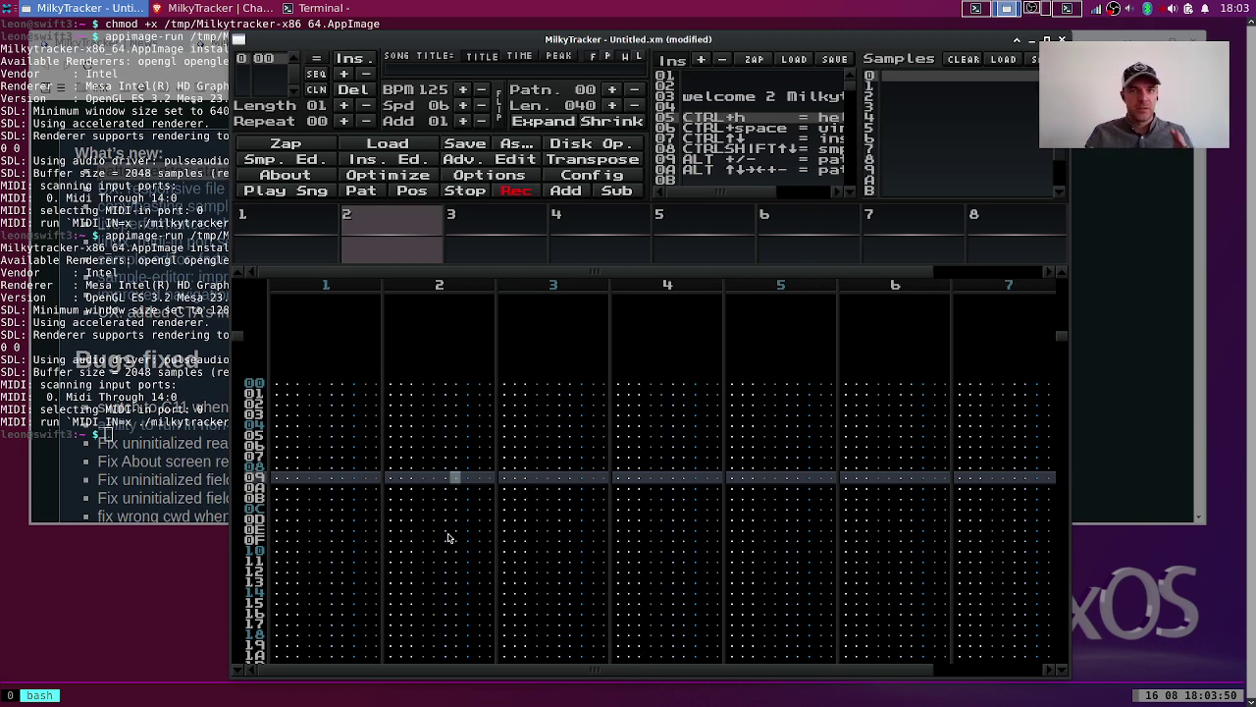
# Enter a C-5, E-5, G-5 chord on row 00 across channels 1–3.
pyautogui.press('Up')
pyautogui.press('Up')
pyautogui.press('Up')
pyautogui.press('Up')
pyautogui.press('Up')
pyautogui.press('Up')
pyautogui.press('Up')
pyautogui.press('Up')
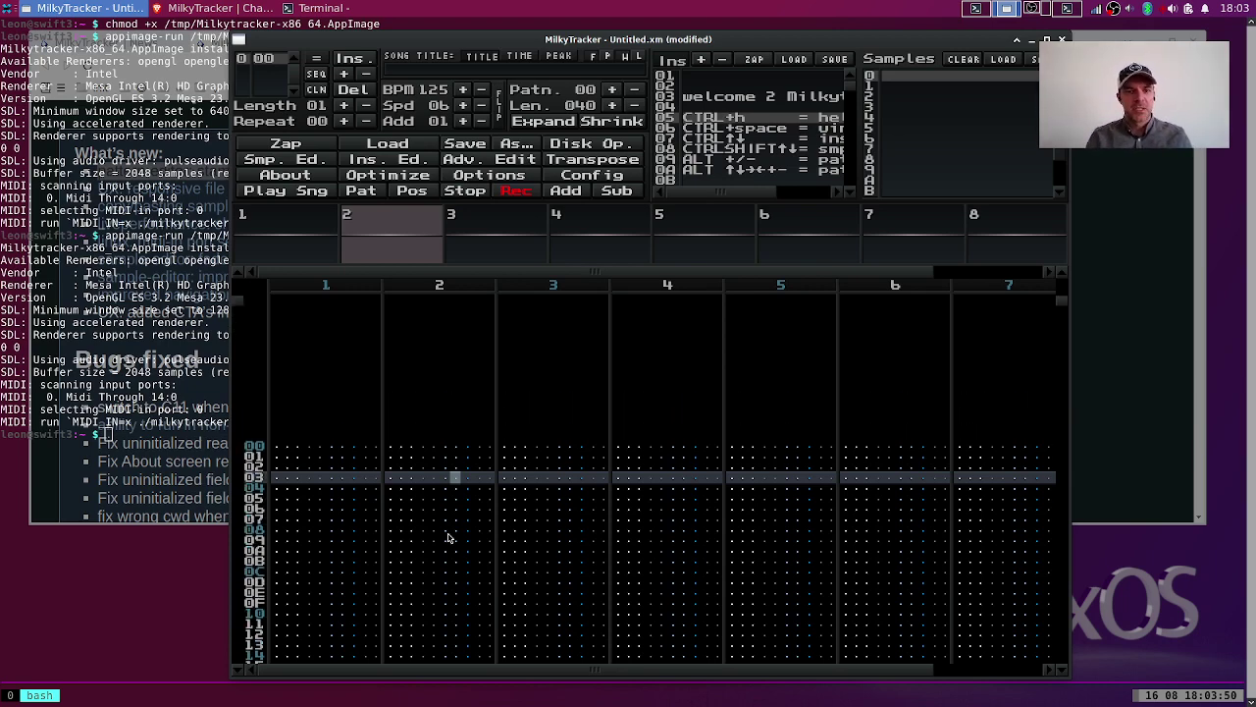
pyautogui.click(277, 468)
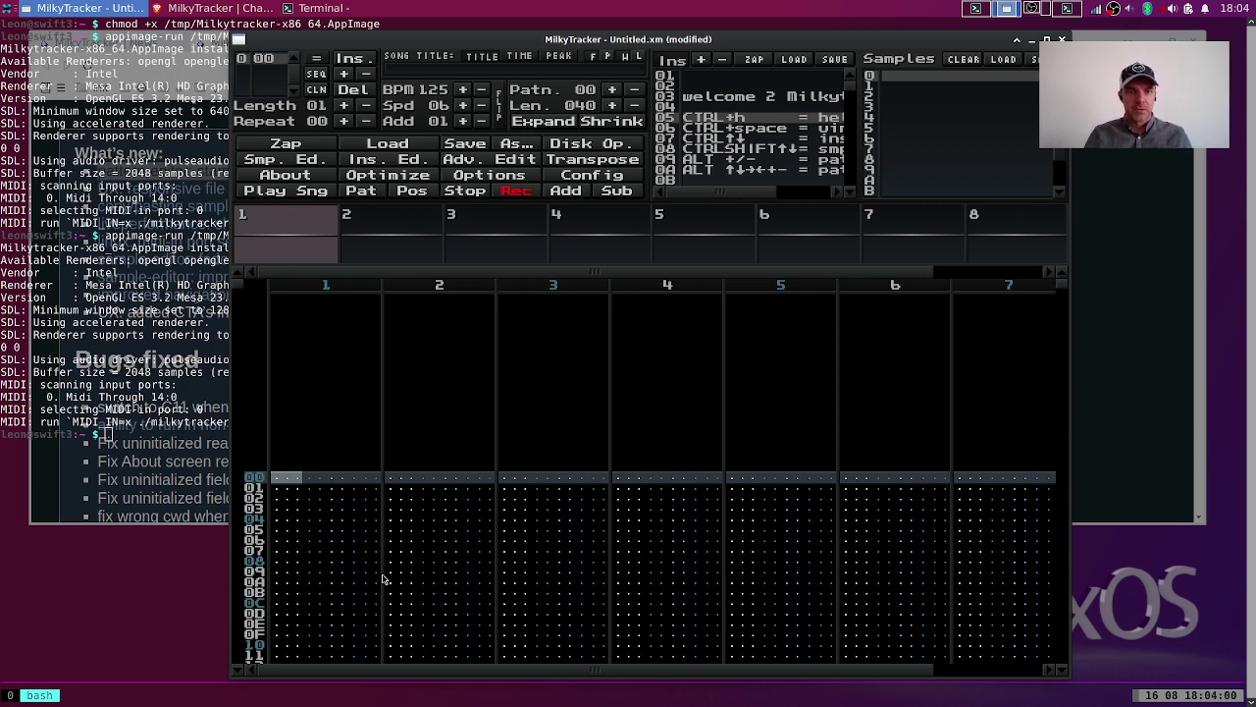
pyautogui.press('z')
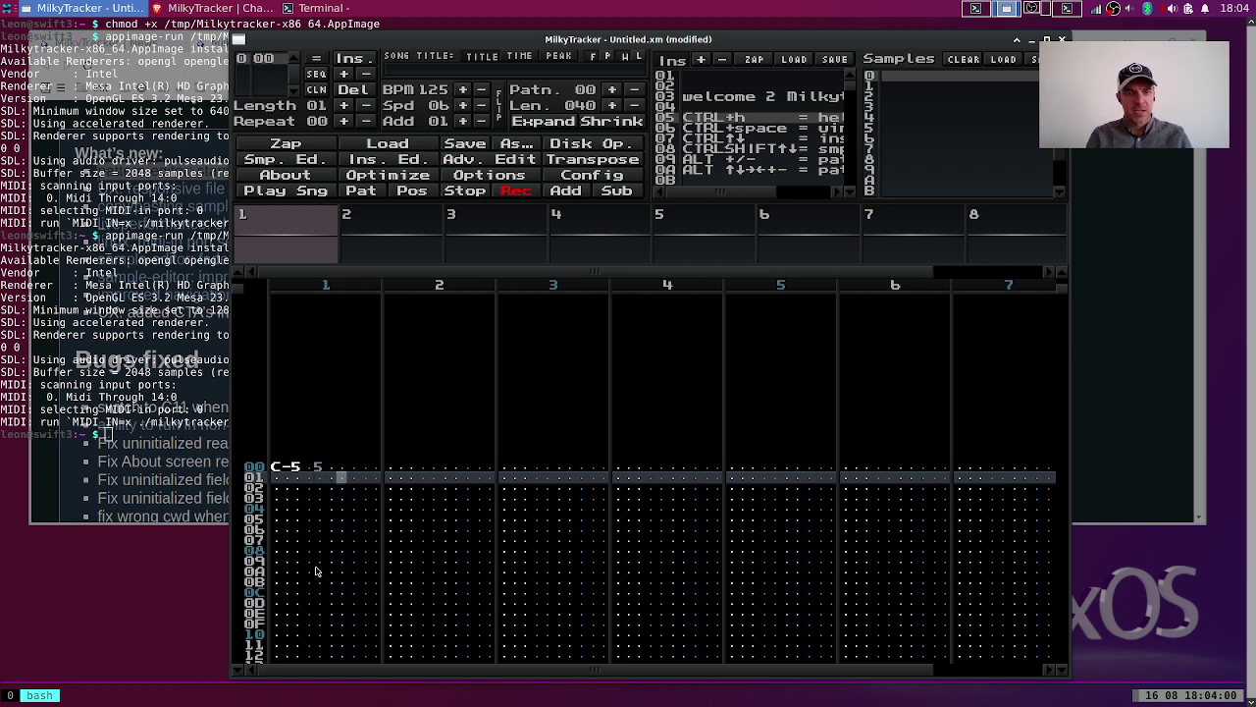
pyautogui.press('Up')
pyautogui.press('Tab')
pyautogui.press('c')
pyautogui.press('Up')
pyautogui.press('Tab')
pyautogui.press('b')
# Add C-5 notes with instruments 6 and 7 in channel 1, then a D-5/E-5/F-5 run from row 08.
pyautogui.hotkey('shift', 'Tab')
pyautogui.hotkey('shift', 'Tab')
pyautogui.press('Down')
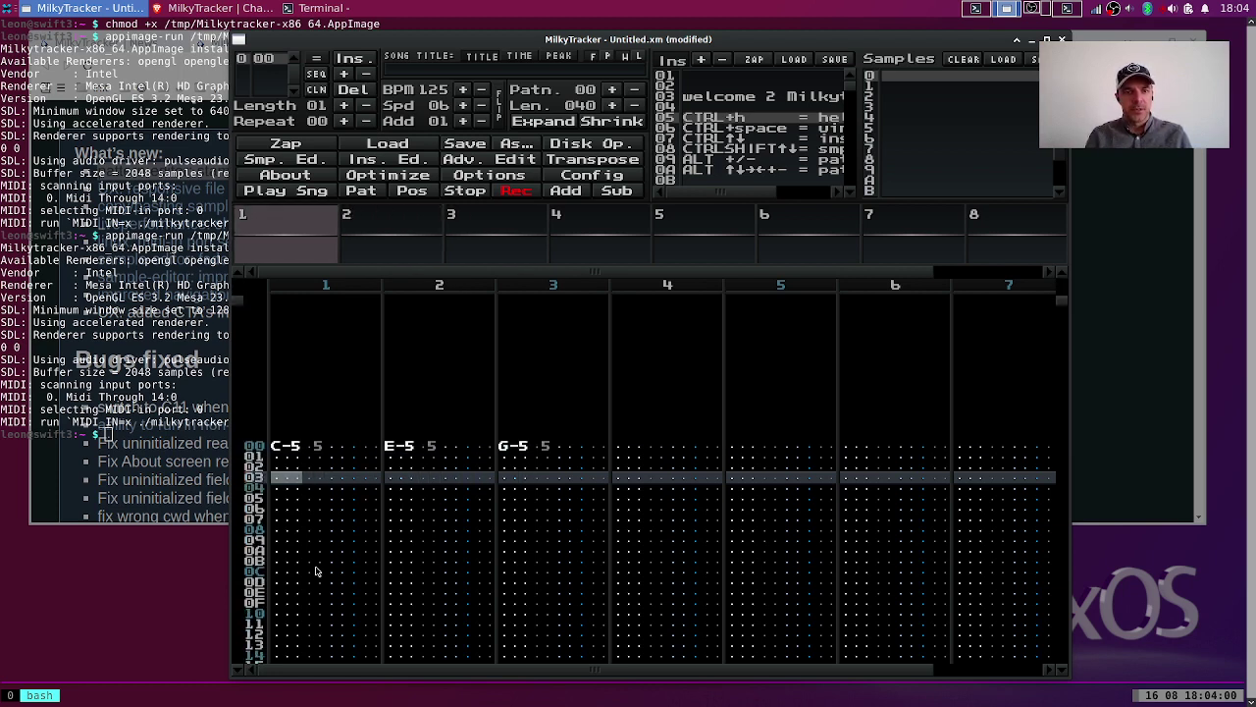
pyautogui.press('z')
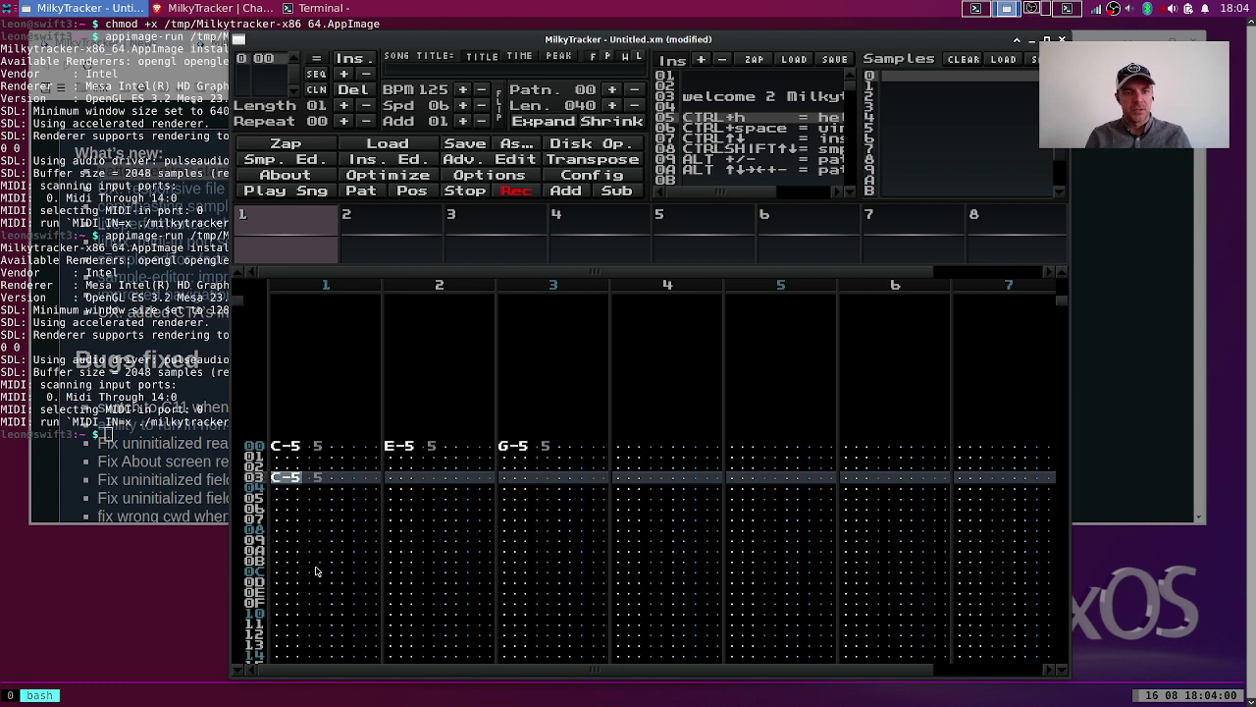
pyautogui.hotkey('ctrl', 'Down')
pyautogui.press('z')
pyautogui.press('Right')
pyautogui.press('Right')
pyautogui.press('Right')
pyautogui.press('Down')
pyautogui.press('Left')
pyautogui.press('Left')
pyautogui.press('Left')
pyautogui.press('Left')
pyautogui.hotkey('ctrl', 'Down')
pyautogui.press('z')
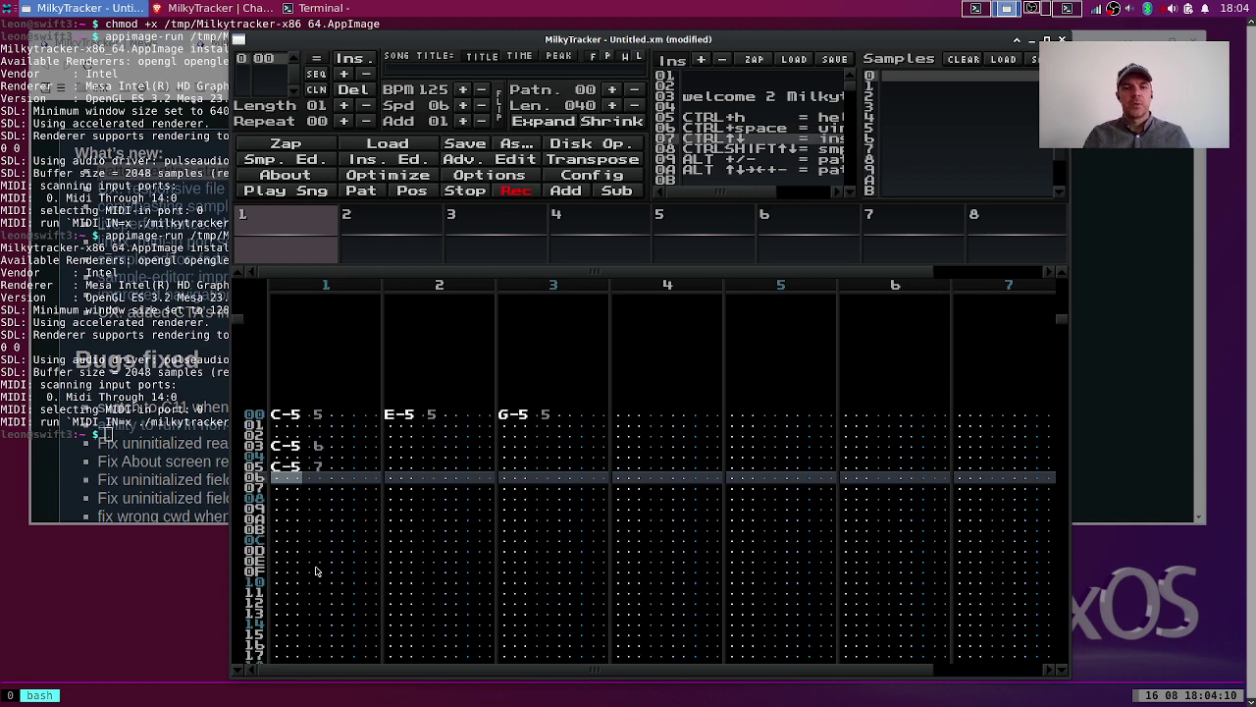
pyautogui.press('Down')
pyautogui.press('Down')
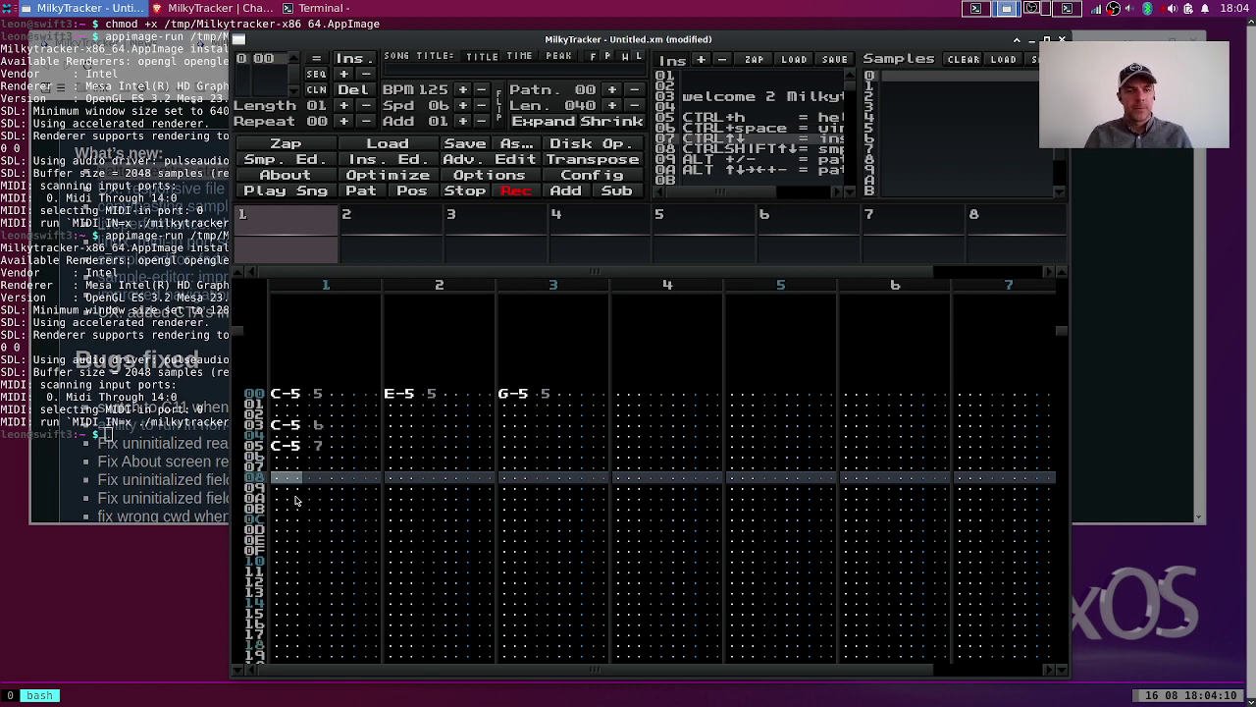
pyautogui.write('xcvxcvxcv')
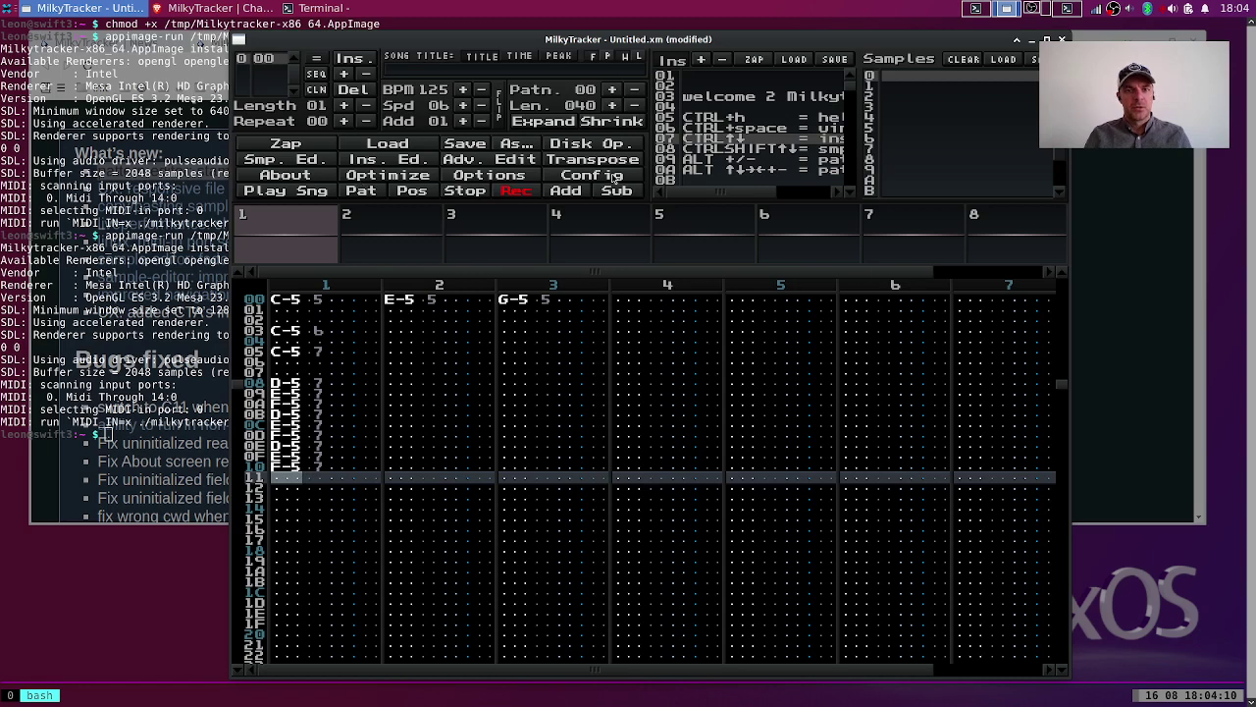
# Open the Config Misc. settings page and cancel without changes.
pyautogui.click(613, 174)
pyautogui.click(316, 138)
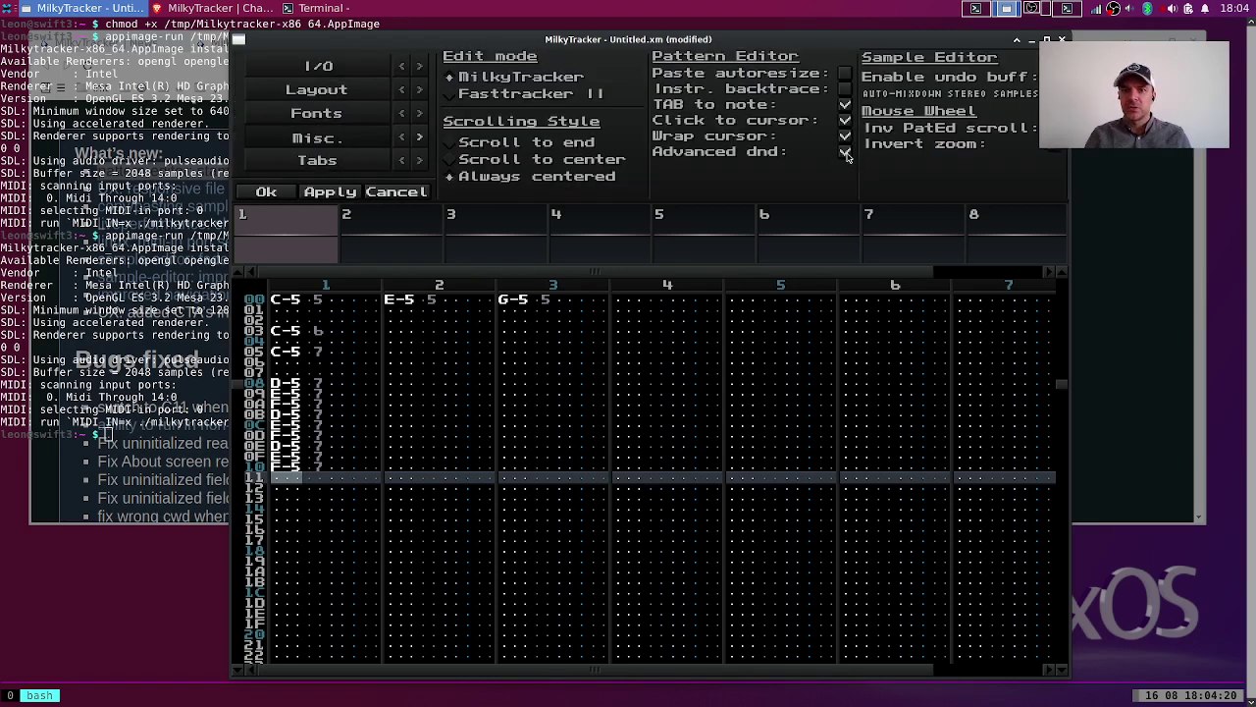
pyautogui.click(400, 196)
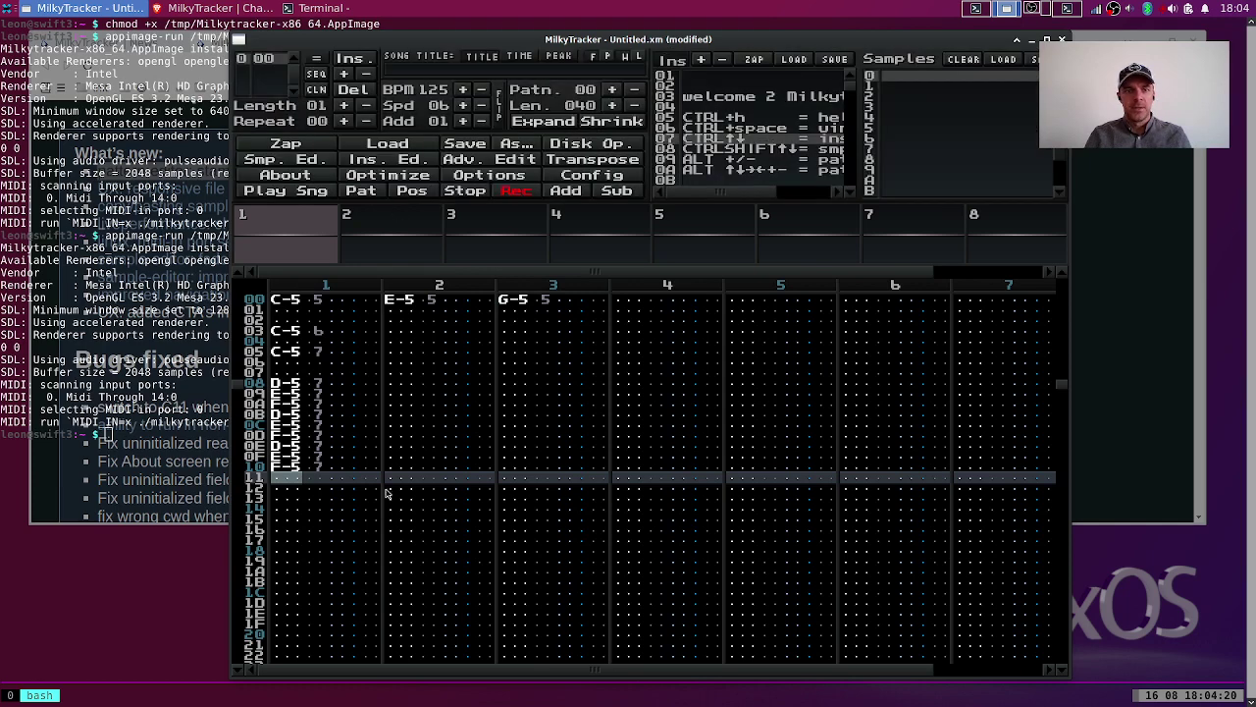
# Try stamping channel 1's note run and row 00 chord into other channels, undoing each copy.
pyautogui.moveTo(284, 385); pyautogui.dragTo(284, 470)
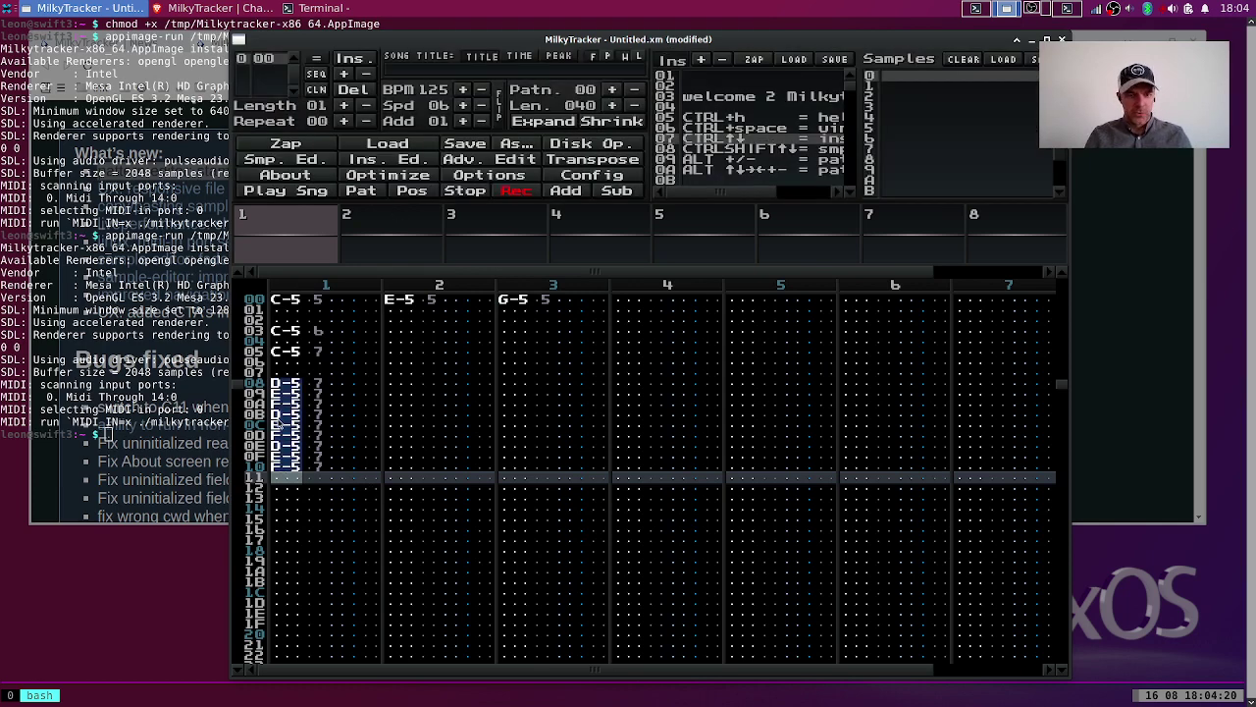
pyautogui.moveTo(292, 417); pyautogui.dragTo(763, 432)
pyautogui.hotkey('ctrl', 'z')
pyautogui.hotkey('ctrl', 'z')
pyautogui.hotkey('ctrl', 'z')
pyautogui.hotkey('ctrl', 'z')
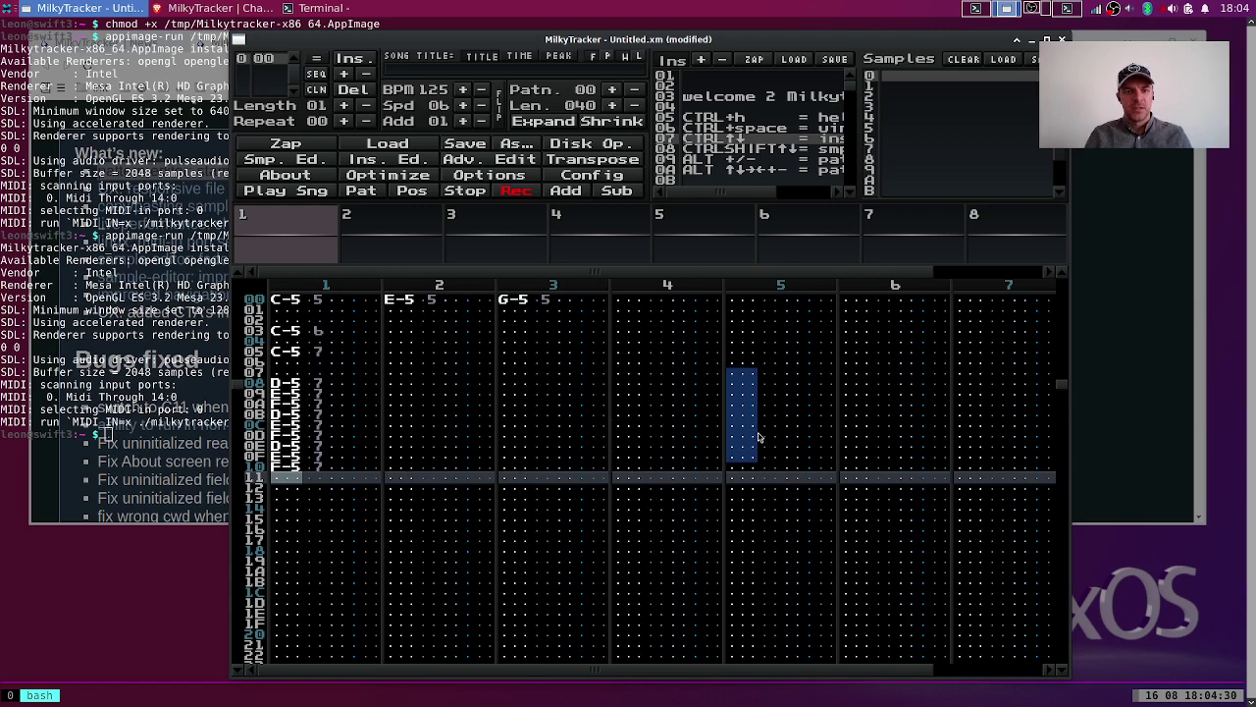
pyautogui.click(457, 404)
pyautogui.moveTo(275, 373); pyautogui.dragTo(741, 533)
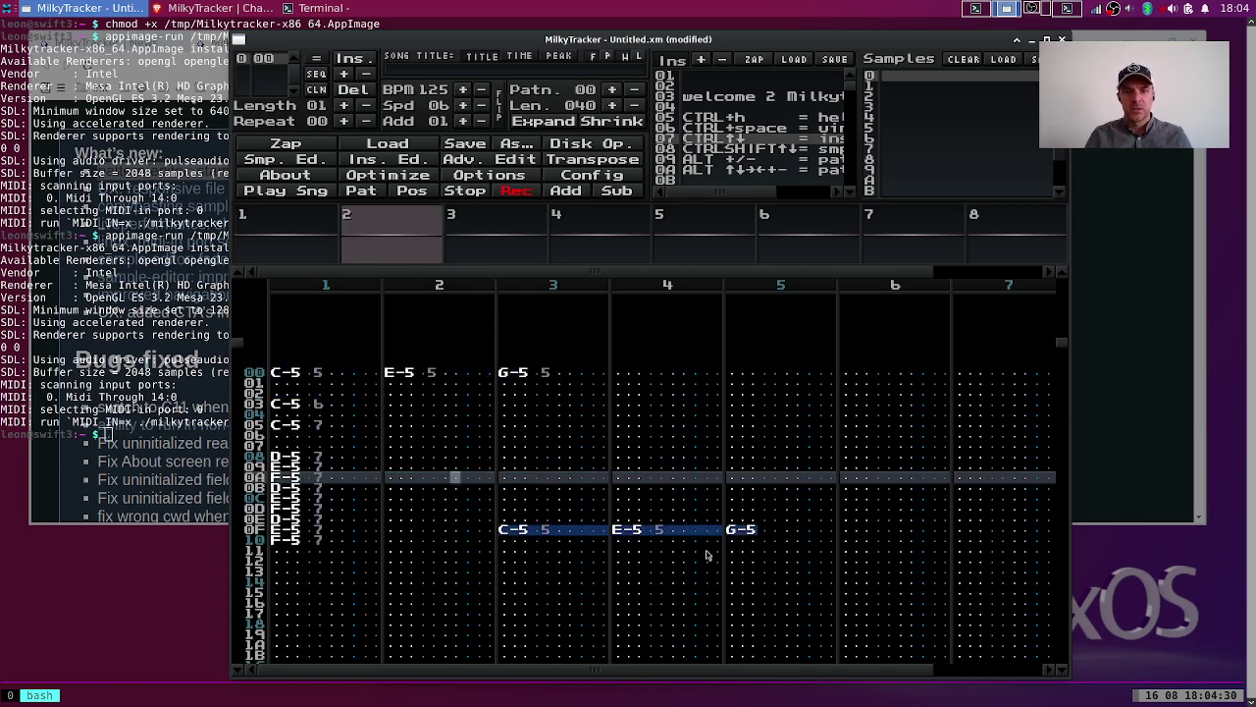
pyautogui.moveTo(273, 459); pyautogui.dragTo(879, 551)
pyautogui.hotkey('ctrl', 'z')
pyautogui.hotkey('ctrl', 'z')
pyautogui.hotkey('ctrl', 'z')
pyautogui.hotkey('ctrl', 'z')
pyautogui.hotkey('ctrl', 'z')
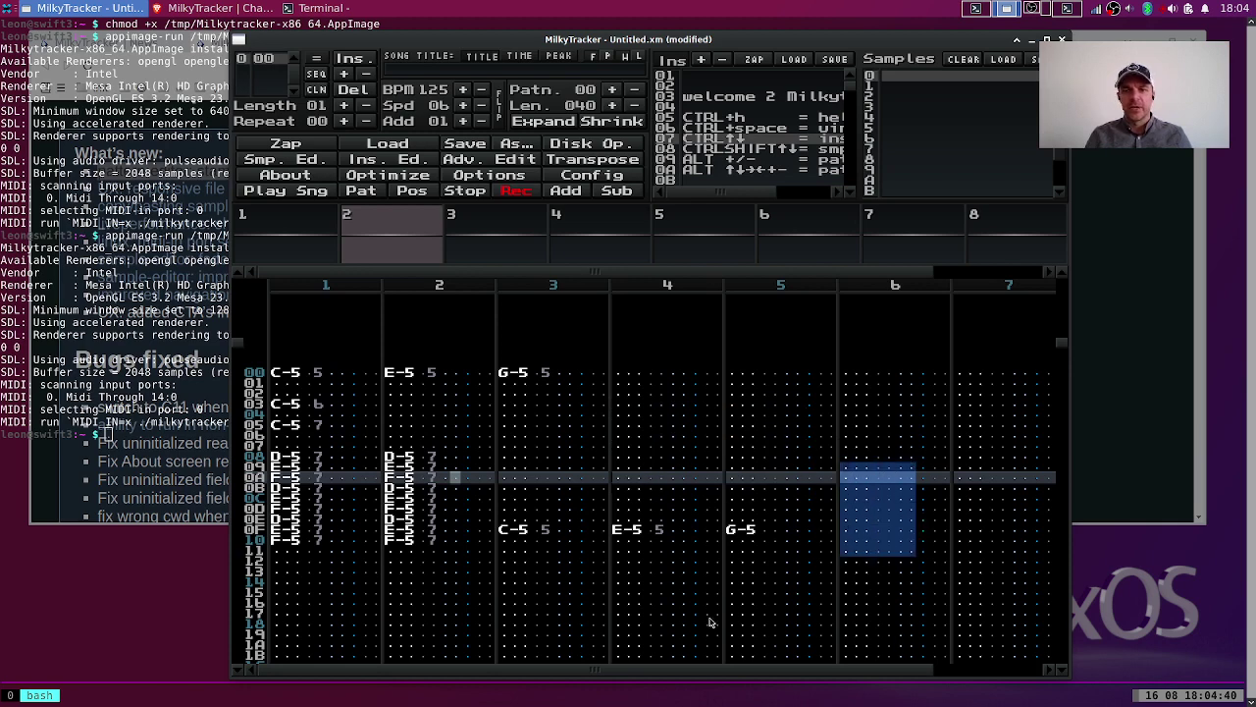
pyautogui.scroll(3, 499, 539)
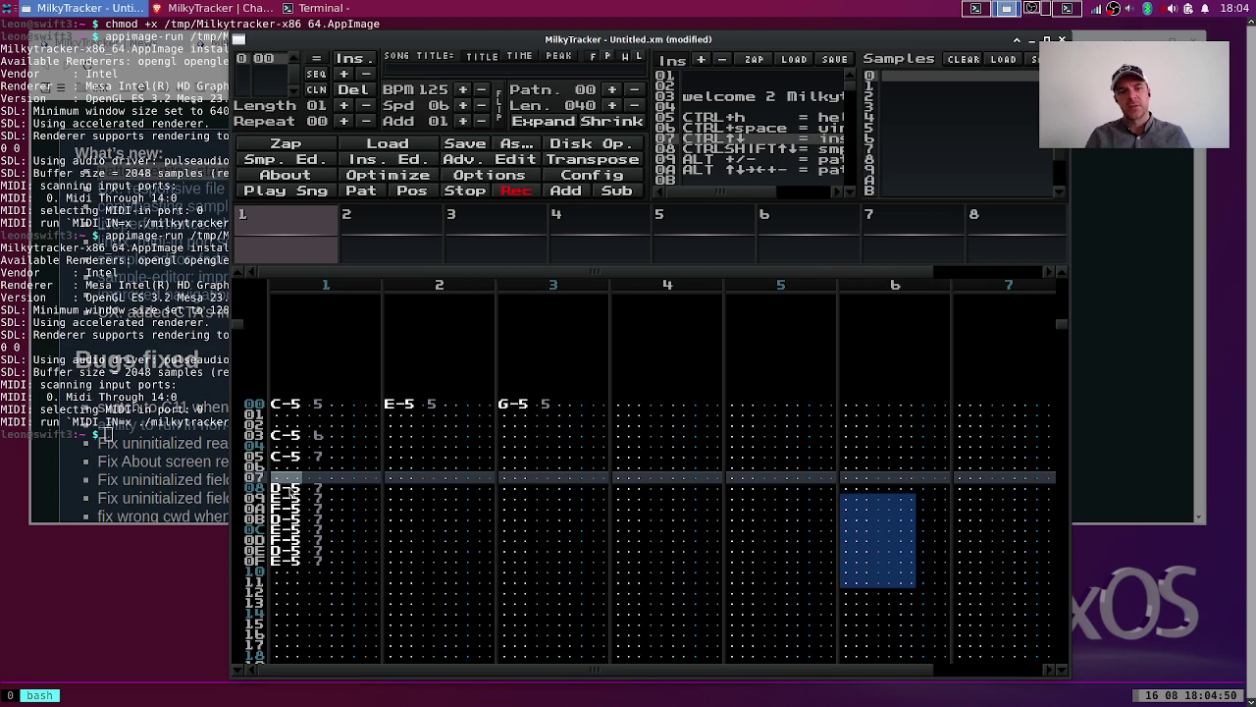
# Type instrument numbers 01–08 down channel 2's run and select that column for stamping.
pyautogui.moveTo(290, 488); pyautogui.dragTo(780, 540)
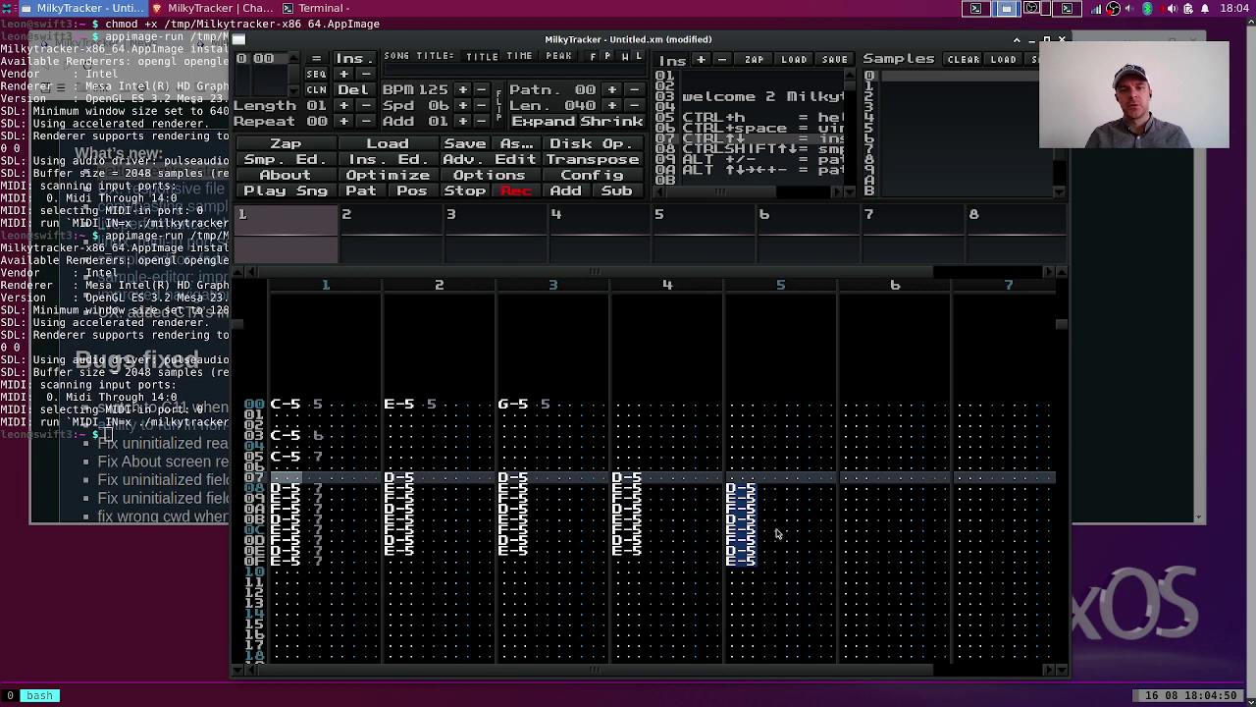
pyautogui.click(422, 483)
pyautogui.press('Right')
pyautogui.press('Right')
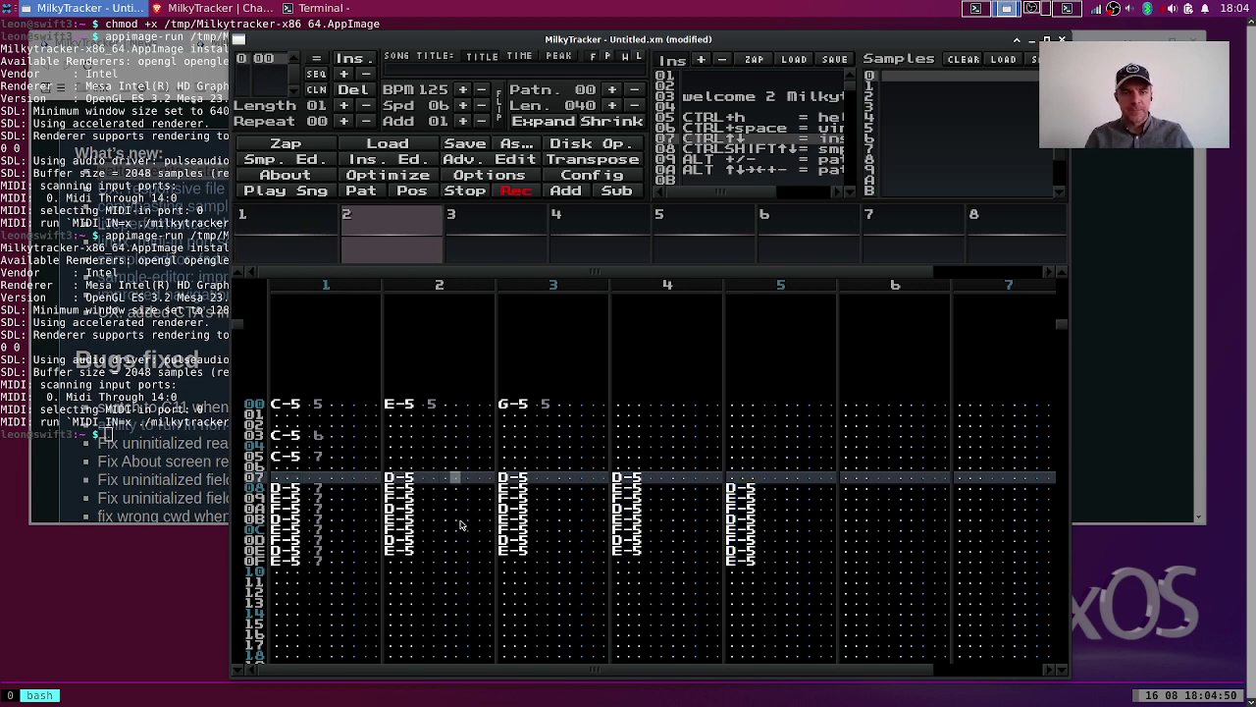
pyautogui.write('01020304050607')
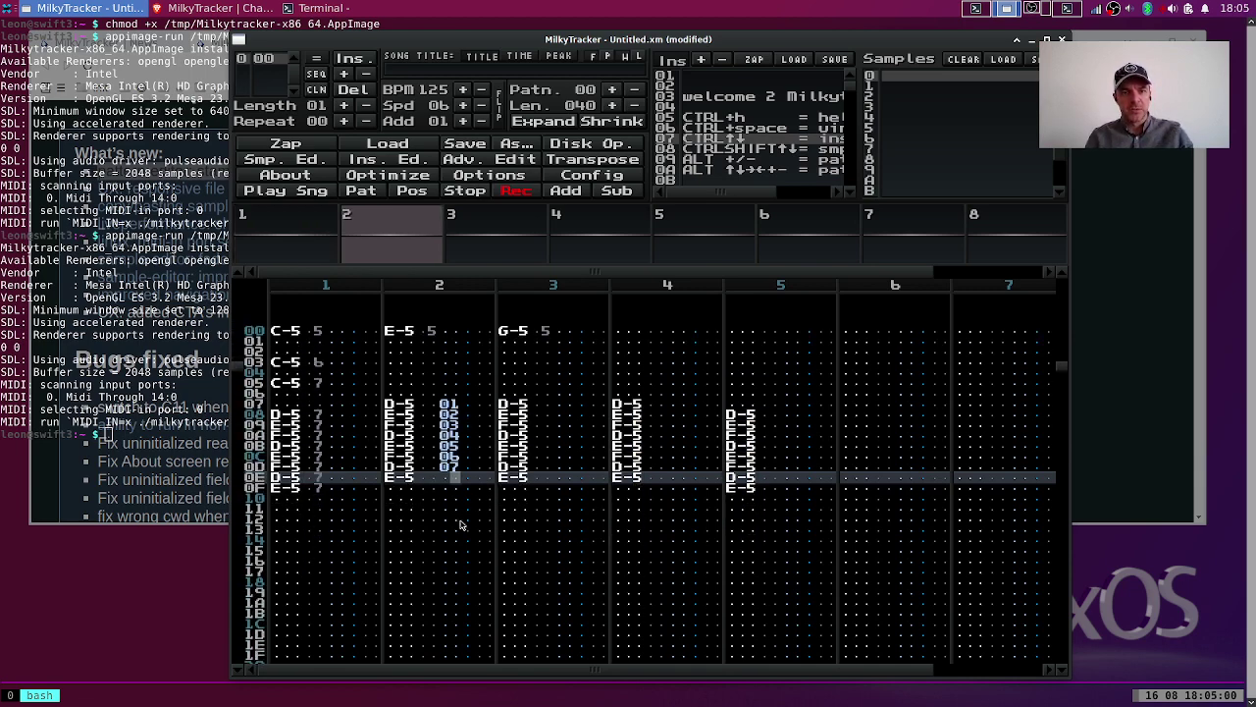
pyautogui.write('08')
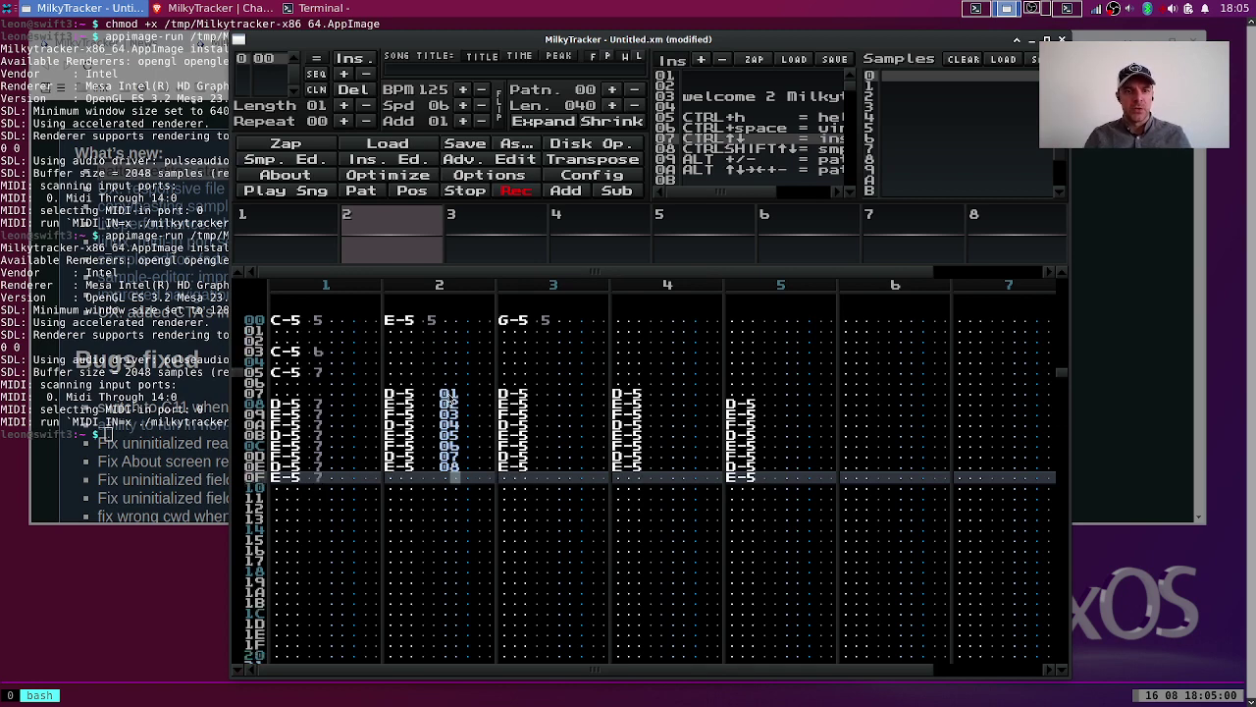
pyautogui.moveTo(453, 397); pyautogui.dragTo(790, 477)
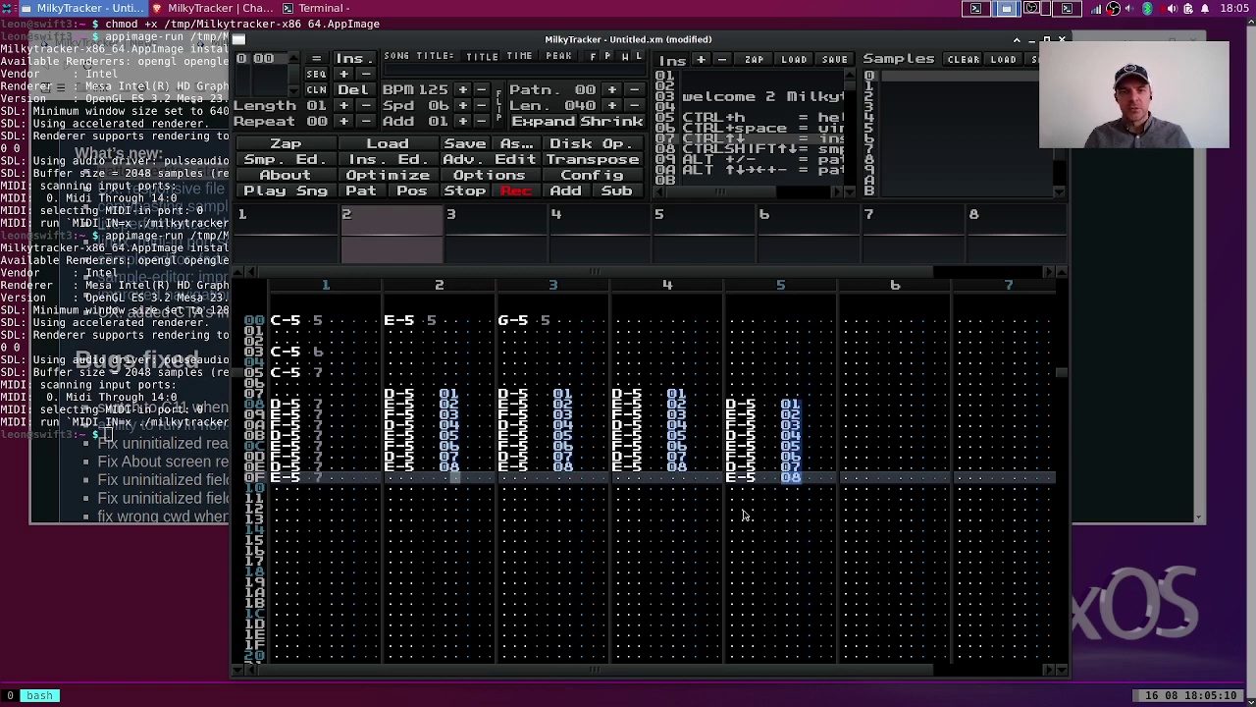